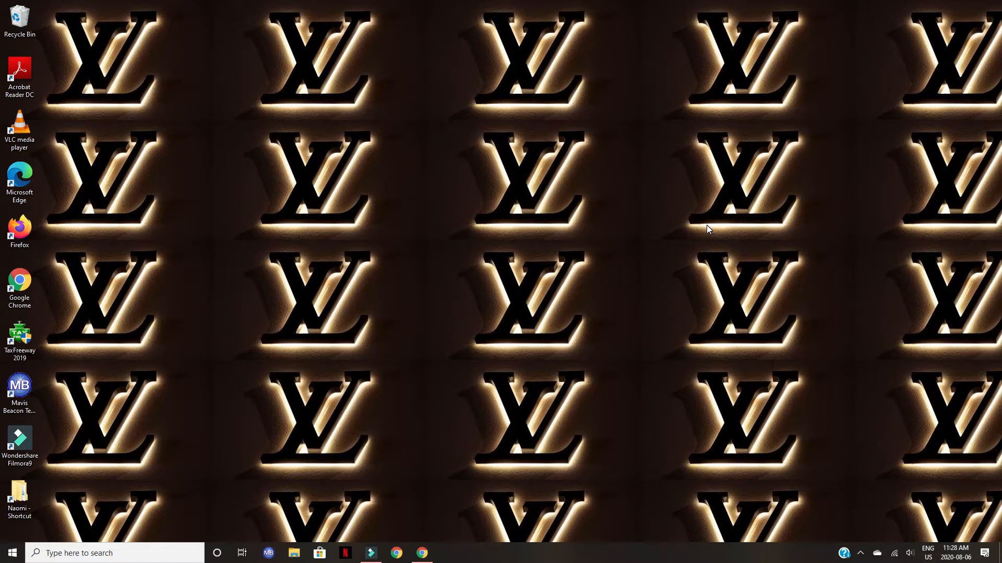
Switch to Filmora9 and browse to the VIDEO > 101VIDEO folder on the Secure Digital storage device (E:) to import media.
{"action": "left_click", "coordinate": [373, 558]}
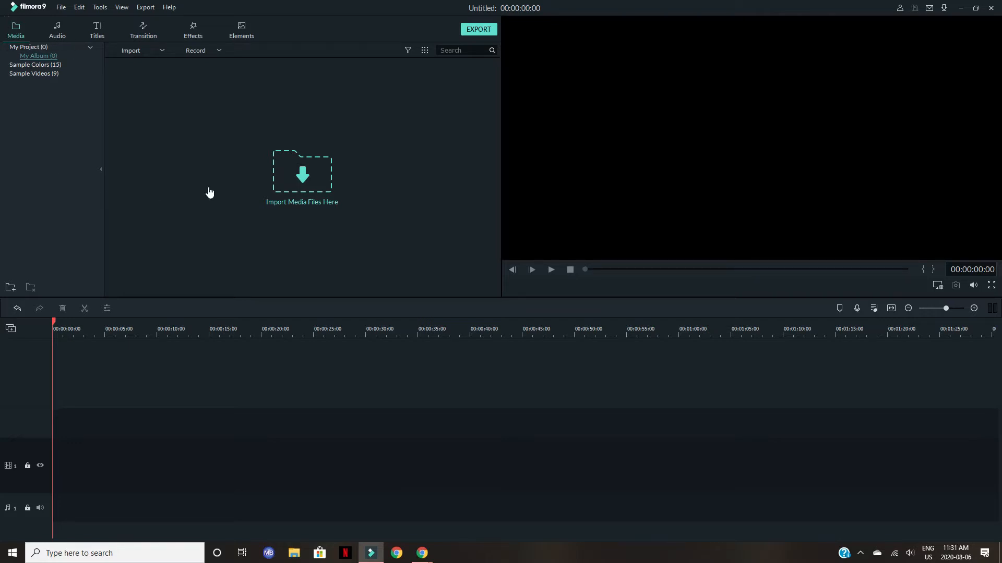
{"action": "left_click", "coordinate": [285, 174]}
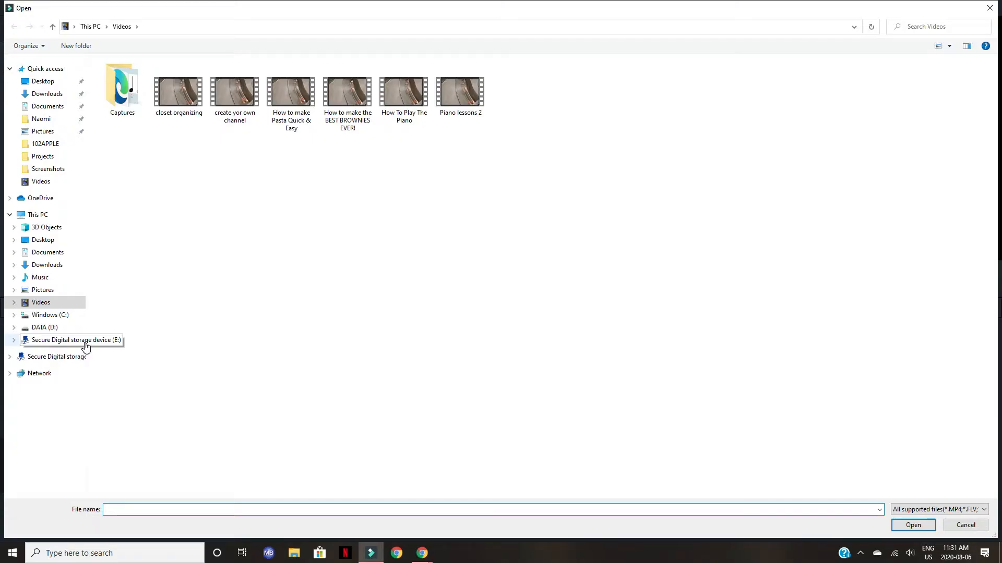
{"action": "left_click", "coordinate": [85, 342]}
{"action": "left_click", "coordinate": [162, 97]}
{"action": "double_click", "coordinate": [161, 97]}
{"action": "double_click", "coordinate": [169, 87]}
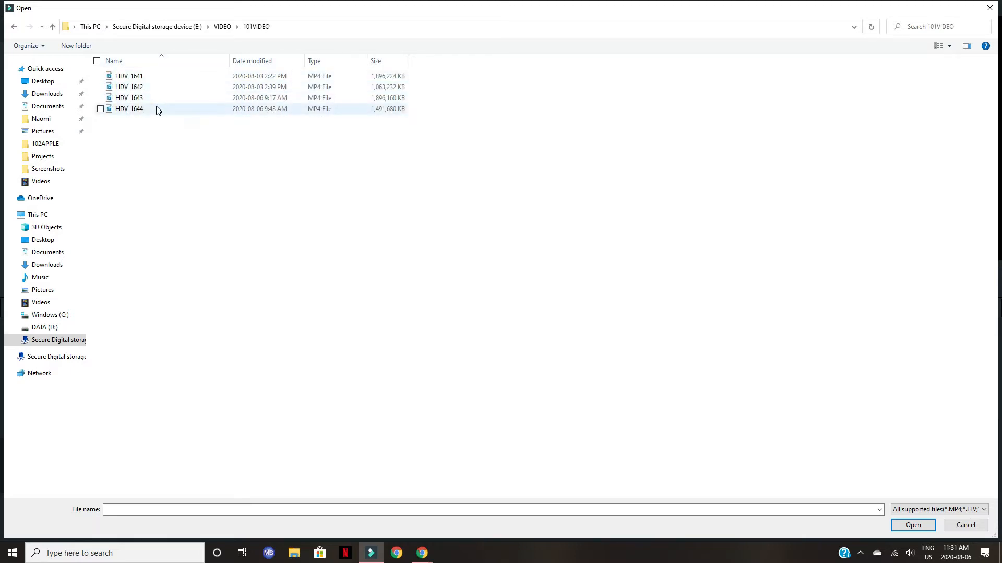
Import the video files HDV_1643 and HDV_1644 into the media library.
{"action": "left_click", "coordinate": [100, 111]}
{"action": "left_click", "coordinate": [100, 110]}
{"action": "left_click", "coordinate": [100, 98]}
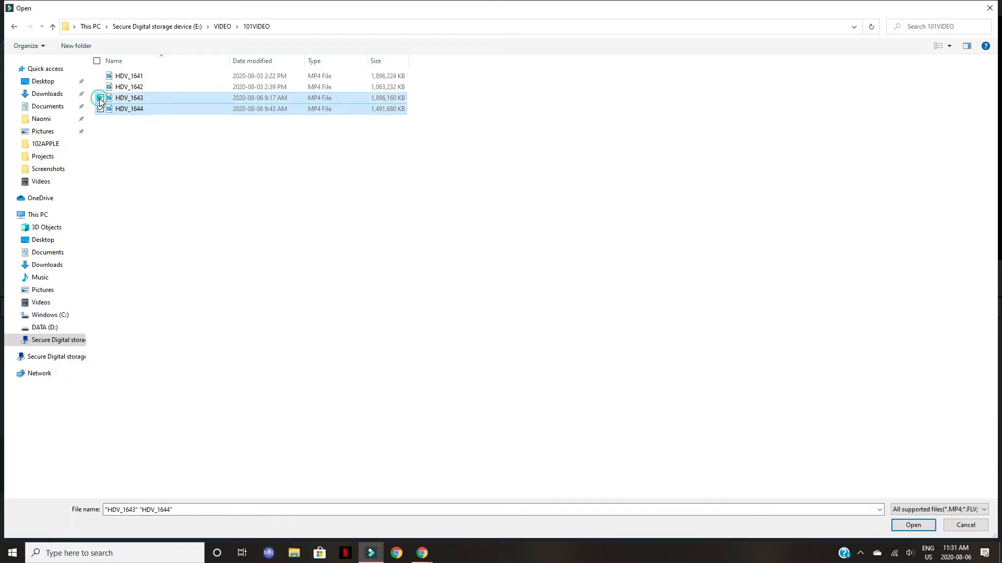
{"action": "left_click", "coordinate": [913, 525]}
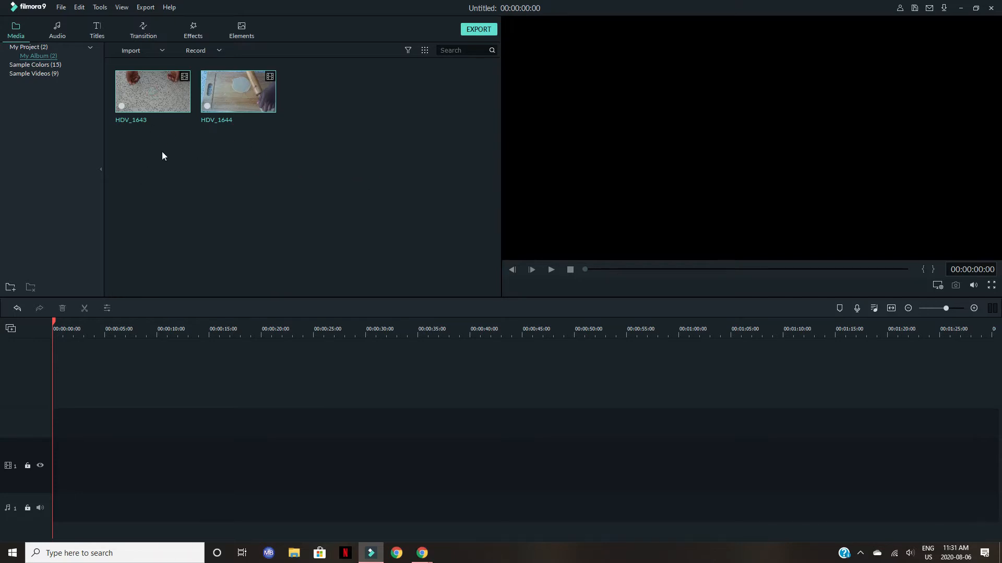
Place both imported clips at the start of video track 1 and match the project settings to the media.
{"action": "left_click_drag", "start_coordinate": [162, 105], "coordinate": [53, 509]}
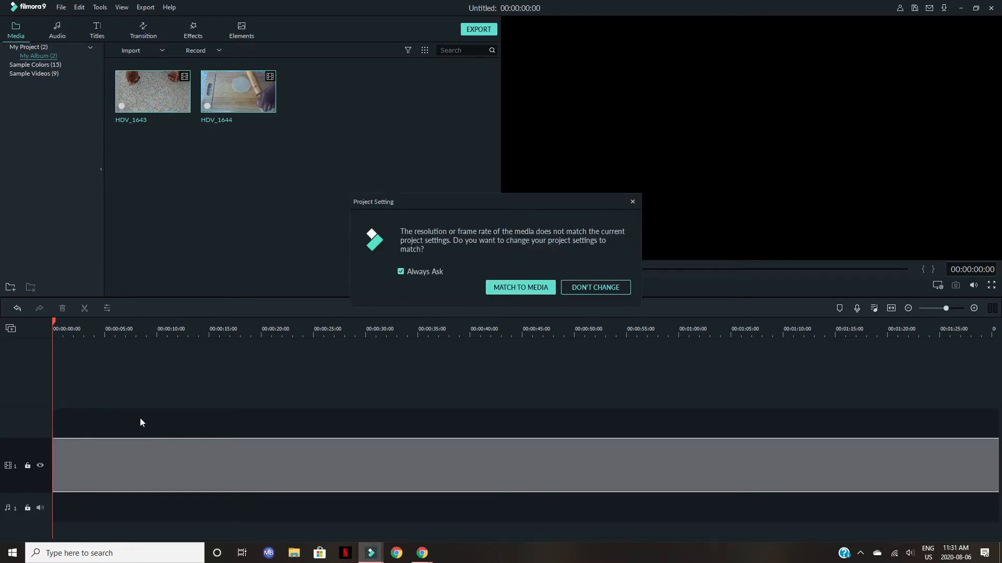
{"action": "left_click", "coordinate": [521, 287]}
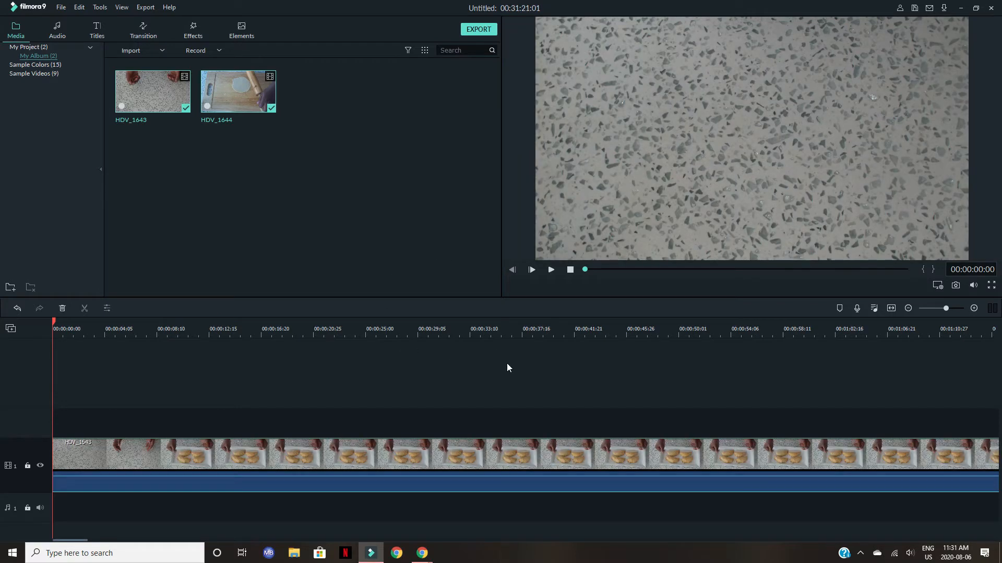
{"action": "left_click_drag", "start_coordinate": [55, 327], "coordinate": [48, 360]}
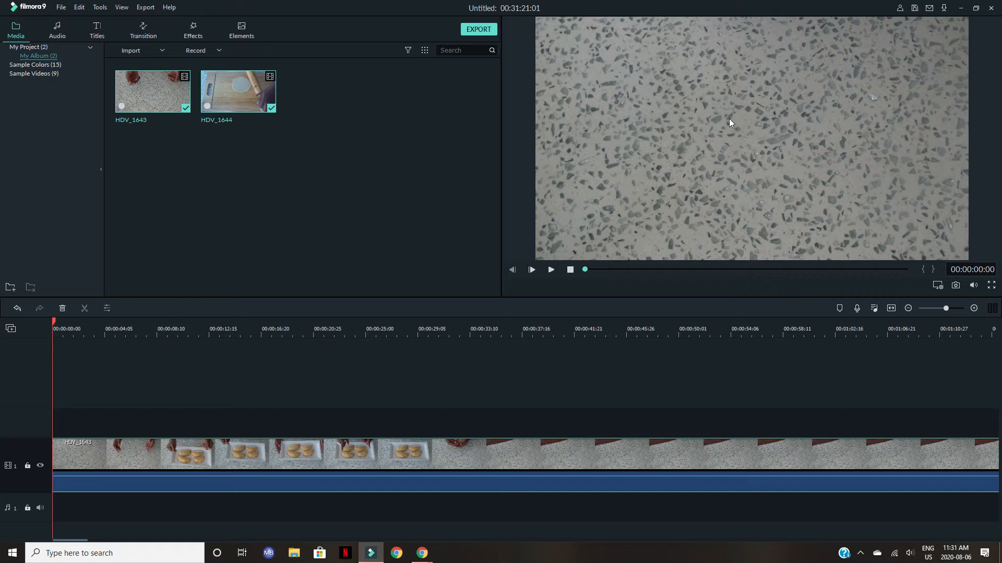
Set the brightness of the HDV_1643 clip on the timeline to 44 and apply the colour change.
{"action": "double_click", "coordinate": [371, 455]}
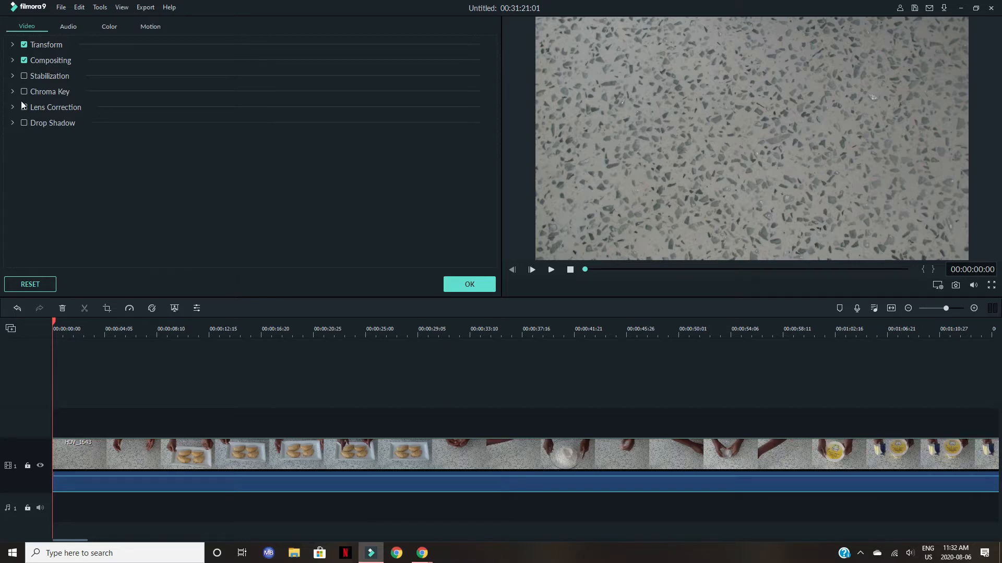
{"action": "left_click", "coordinate": [105, 24]}
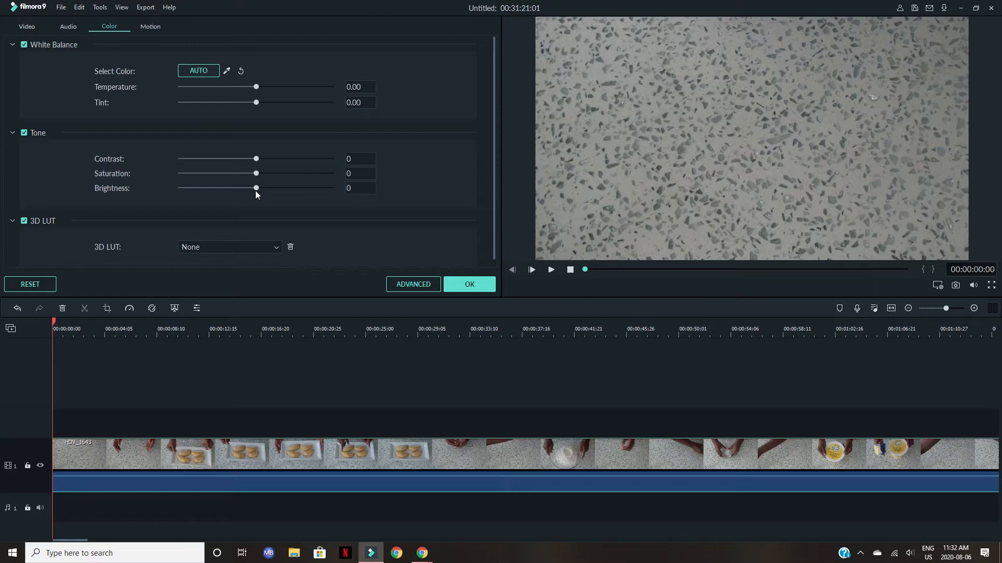
{"action": "left_click_drag", "start_coordinate": [256, 189], "coordinate": [276, 192]}
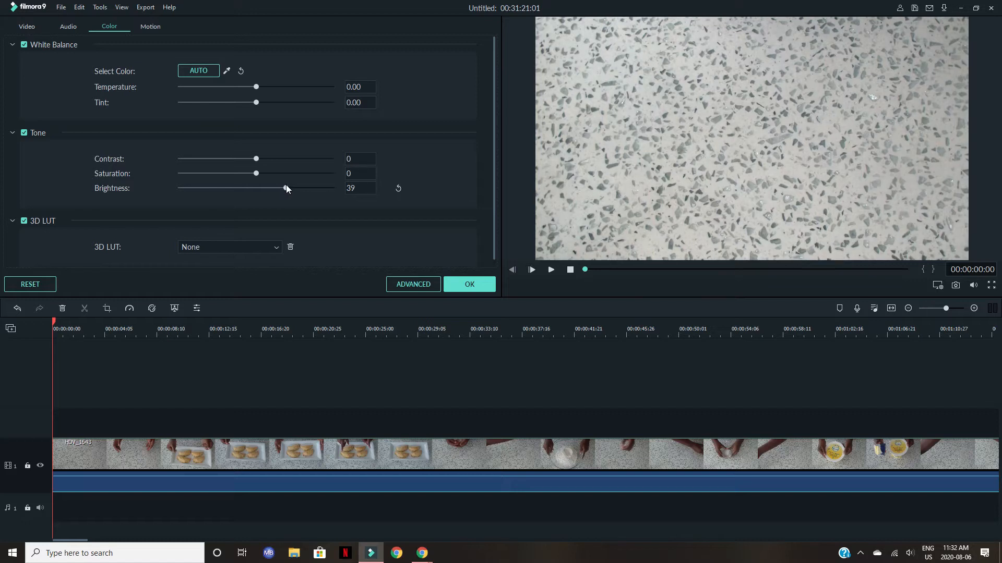
{"action": "left_click_drag", "start_coordinate": [289, 196], "coordinate": [290, 192]}
{"action": "left_click", "coordinate": [462, 284]}
Preview the brightened HDV_1643 clip at several points and lower its audio volume to the minimum.
{"action": "left_click", "coordinate": [552, 270]}
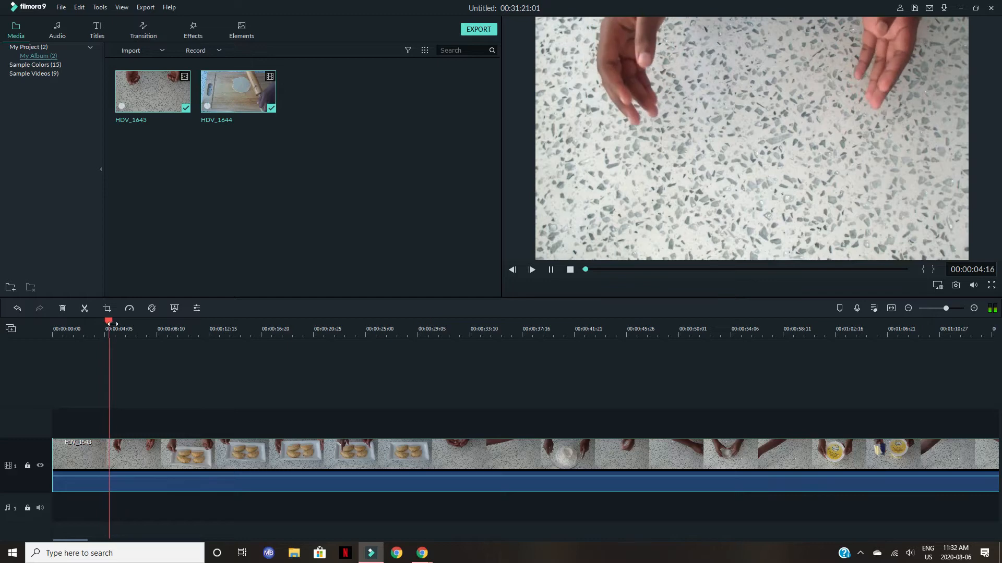
{"action": "left_click_drag", "start_coordinate": [114, 324], "coordinate": [221, 330]}
{"action": "key", "text": "space"}
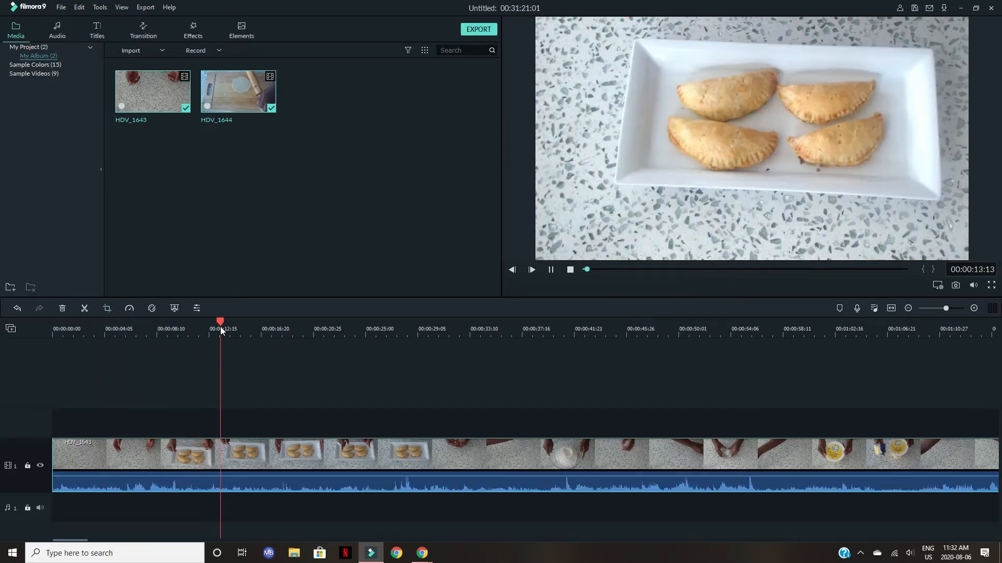
{"action": "left_click_drag", "start_coordinate": [242, 321], "coordinate": [578, 345]}
{"action": "key", "text": "space"}
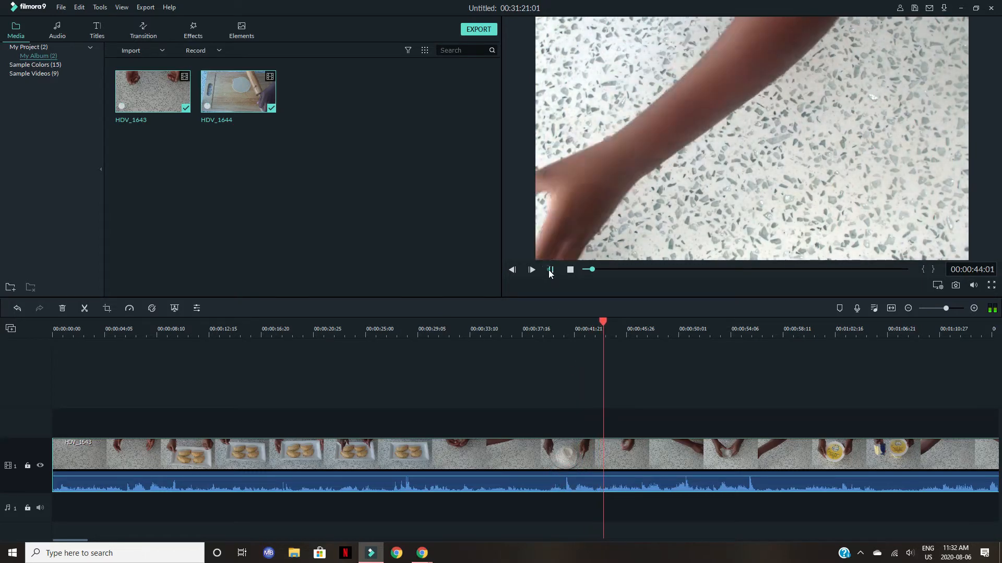
{"action": "left_click", "coordinate": [550, 269]}
{"action": "left_click_drag", "start_coordinate": [558, 478], "coordinate": [555, 494]}
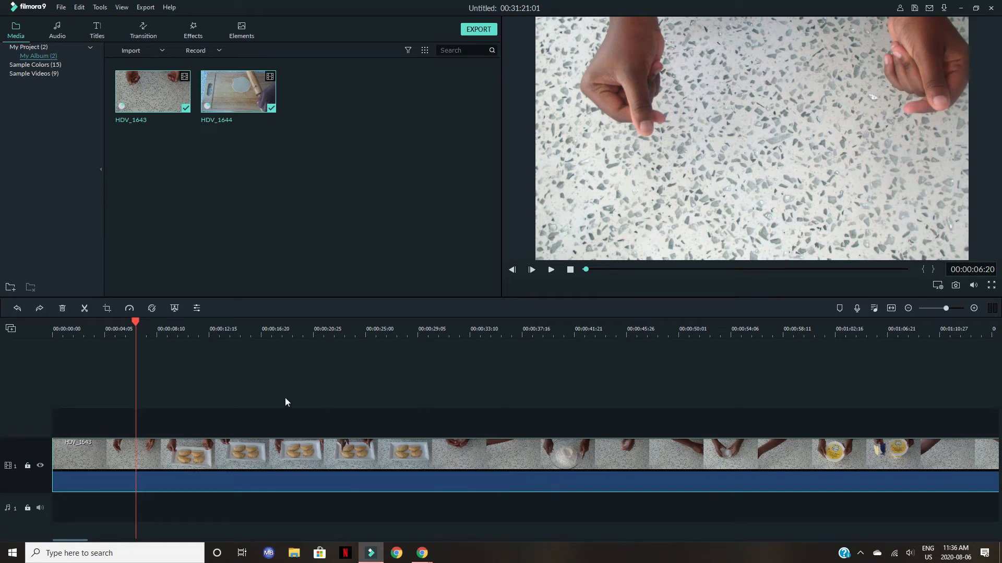
Split HDV_1643 at 00:00:06:20 and 00:00:12:15 and delete the segment between the two cuts.
{"action": "left_click", "coordinate": [84, 308]}
{"action": "left_click_drag", "start_coordinate": [135, 320], "coordinate": [209, 336]}
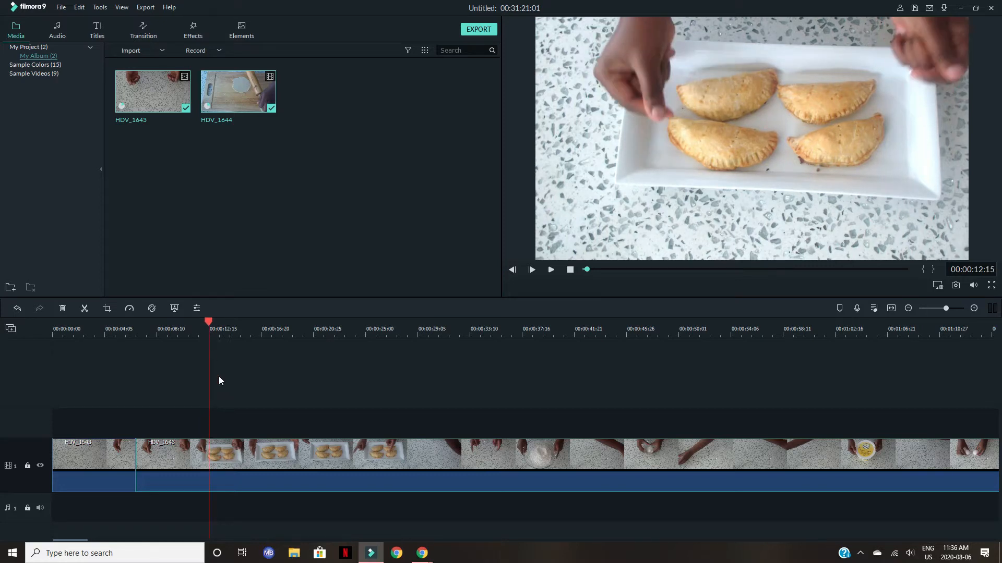
{"action": "left_click", "coordinate": [85, 308]}
{"action": "right_click", "coordinate": [174, 449]}
{"action": "left_click", "coordinate": [202, 212]}
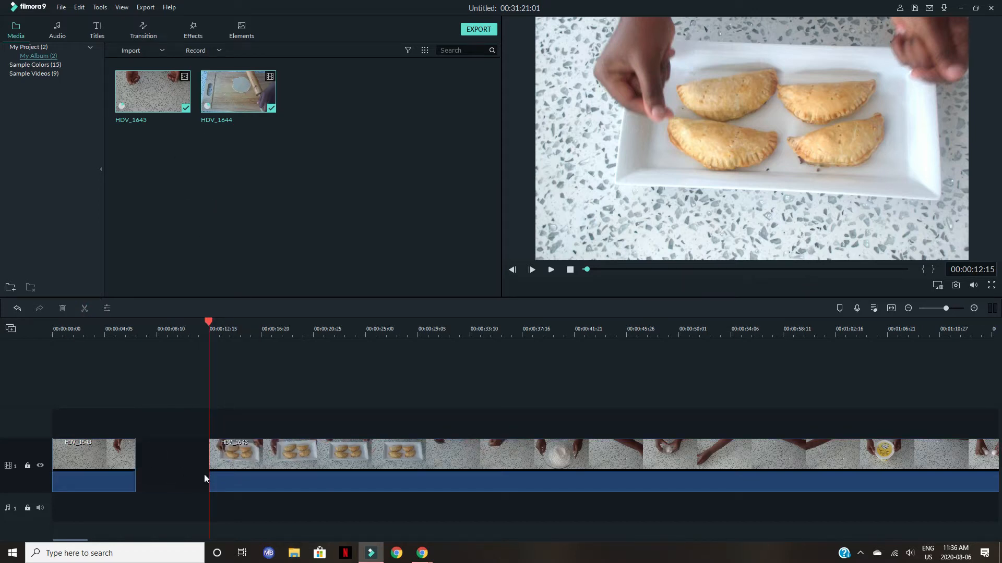
Remove the empty gap between the two remaining HDV_1643 pieces on the video track.
{"action": "right_click", "coordinate": [177, 459]}
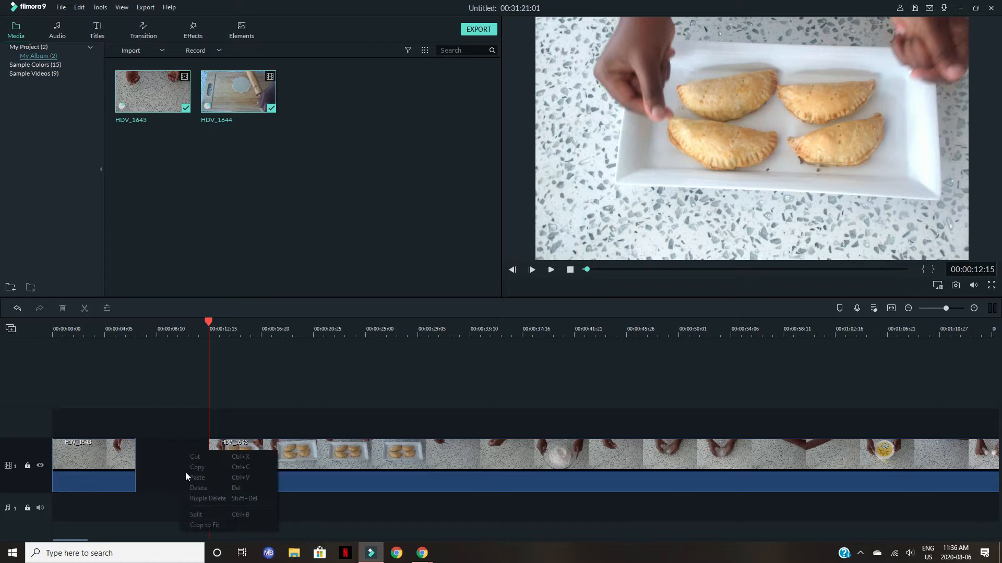
{"action": "left_click", "coordinate": [159, 449]}
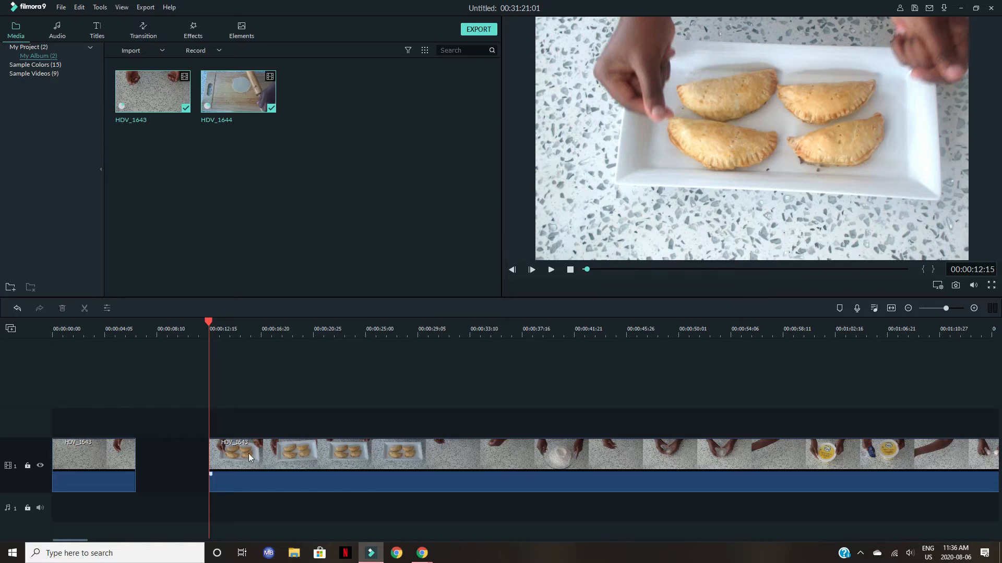
{"action": "right_click", "coordinate": [167, 444]}
{"action": "double_click", "coordinate": [147, 453]}
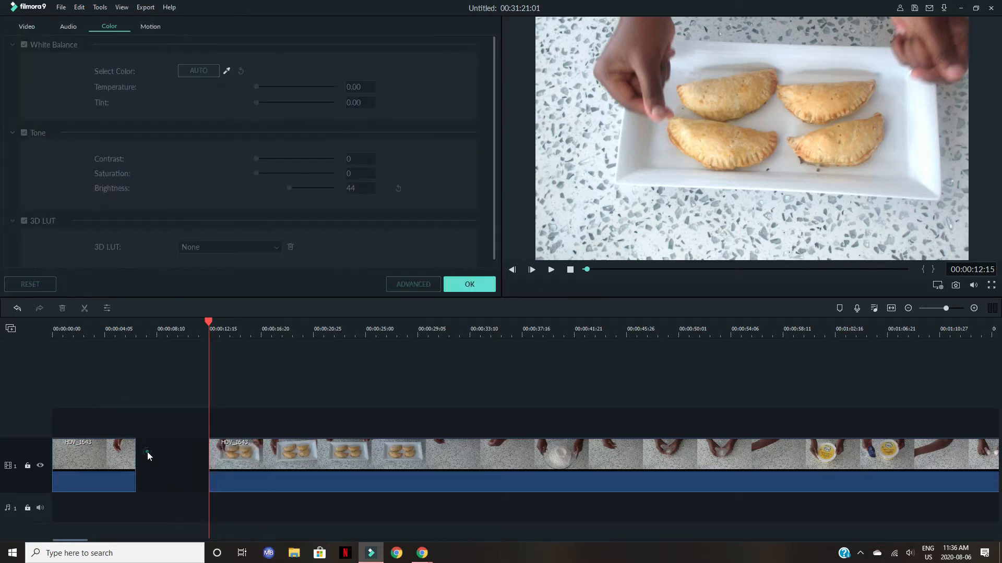
{"action": "left_click", "coordinate": [169, 461]}
{"action": "key", "text": "Delete"}
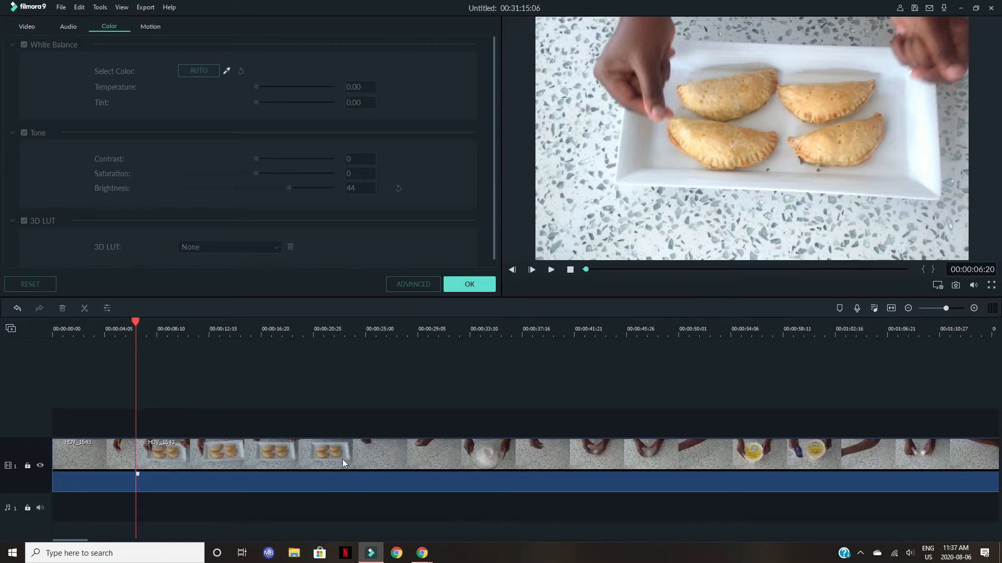
Play across the joint, split the first piece at 00:00:06:06, delete its short tail and close the gap with the following clip.
{"action": "left_click_drag", "start_coordinate": [133, 321], "coordinate": [121, 321]}
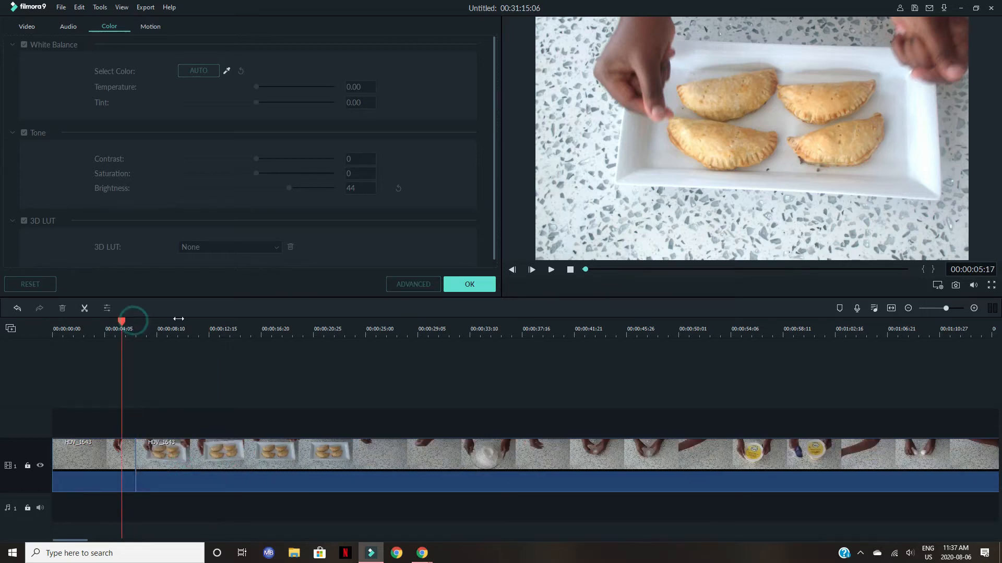
{"action": "left_click", "coordinate": [476, 287]}
{"action": "left_click", "coordinate": [552, 271]}
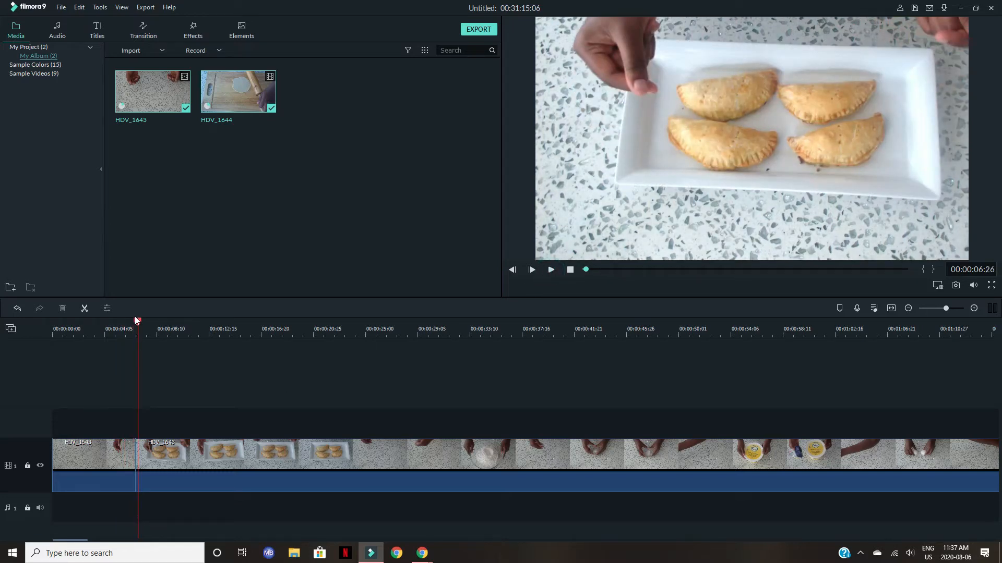
{"action": "left_click_drag", "start_coordinate": [135, 319], "coordinate": [130, 324]}
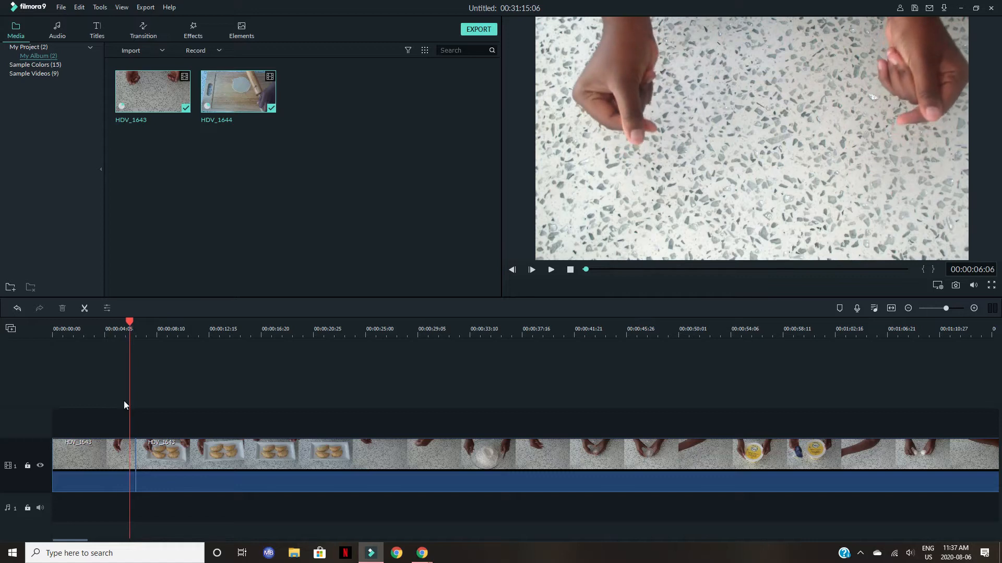
{"action": "left_click", "coordinate": [133, 454]}
{"action": "left_click", "coordinate": [84, 308]}
{"action": "left_click", "coordinate": [62, 308]}
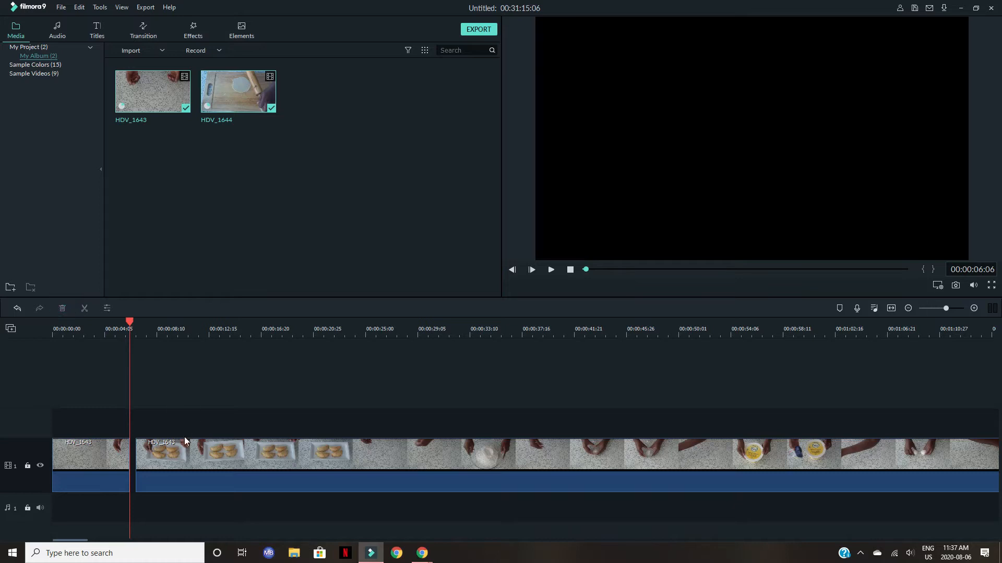
{"action": "left_click_drag", "start_coordinate": [153, 451], "coordinate": [148, 452]}
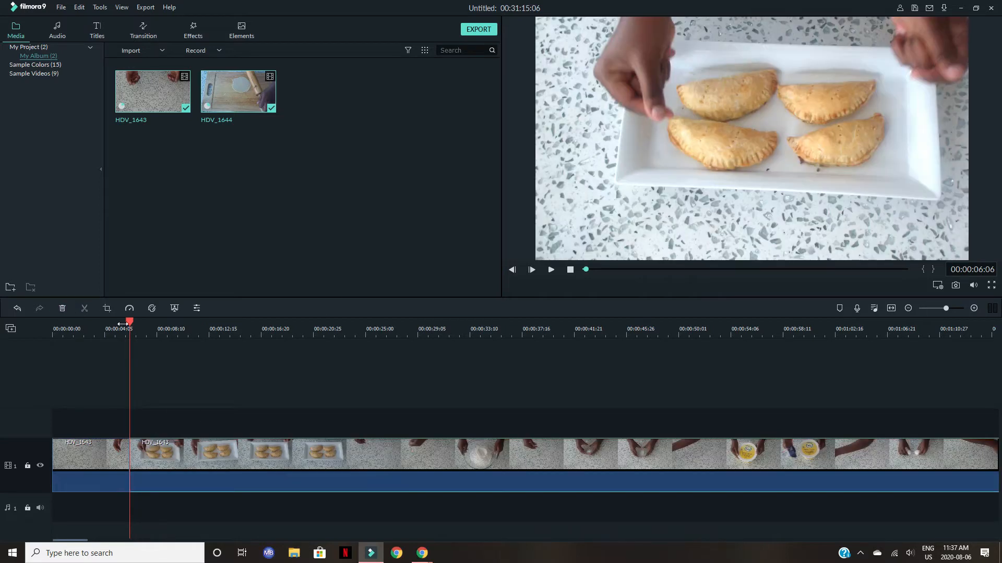
Trim the first piece further by splitting it at 00:00:05:20, deleting the leftover tail and moving the following clip up against it.
{"action": "left_click_drag", "start_coordinate": [131, 324], "coordinate": [120, 324]}
{"action": "left_click", "coordinate": [549, 270]}
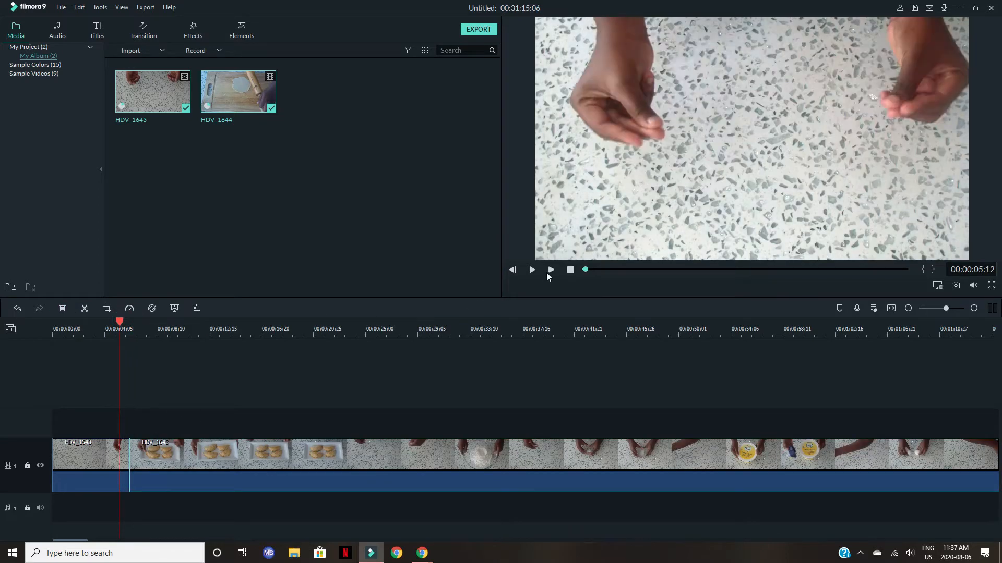
{"action": "left_click", "coordinate": [546, 273]}
{"action": "left_click_drag", "start_coordinate": [144, 319], "coordinate": [123, 330]}
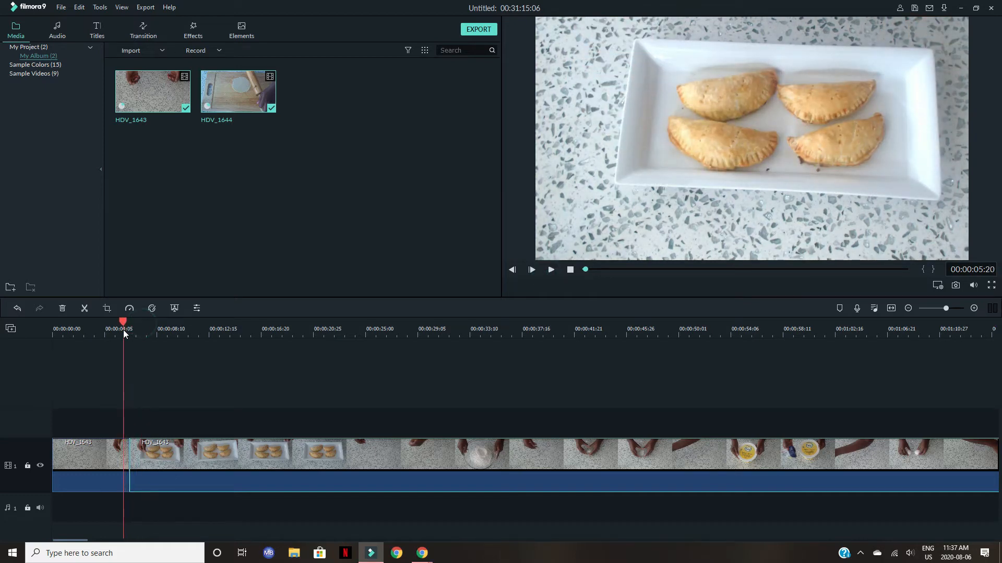
{"action": "left_click", "coordinate": [84, 308]}
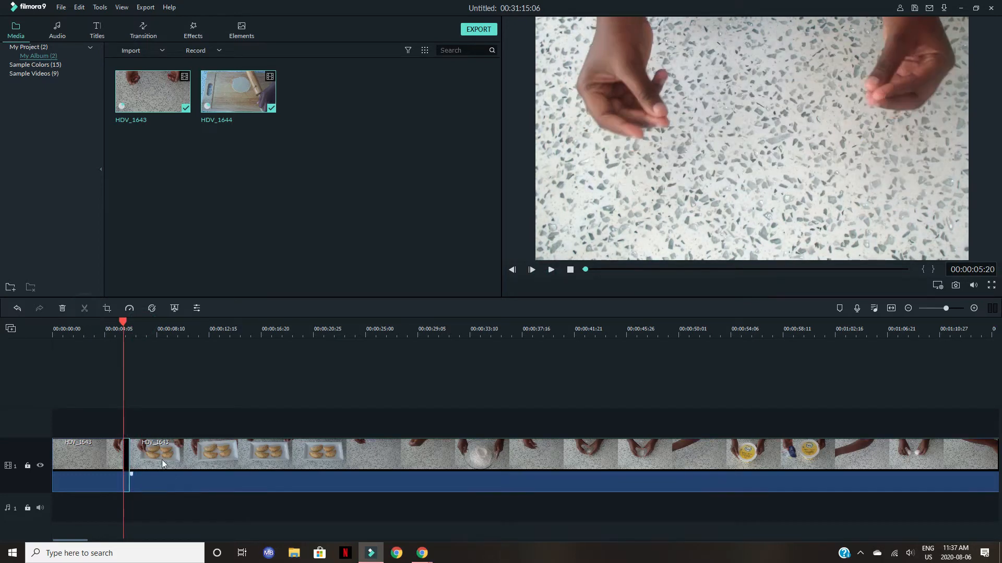
{"action": "left_click", "coordinate": [127, 450]}
{"action": "left_click", "coordinate": [62, 308]}
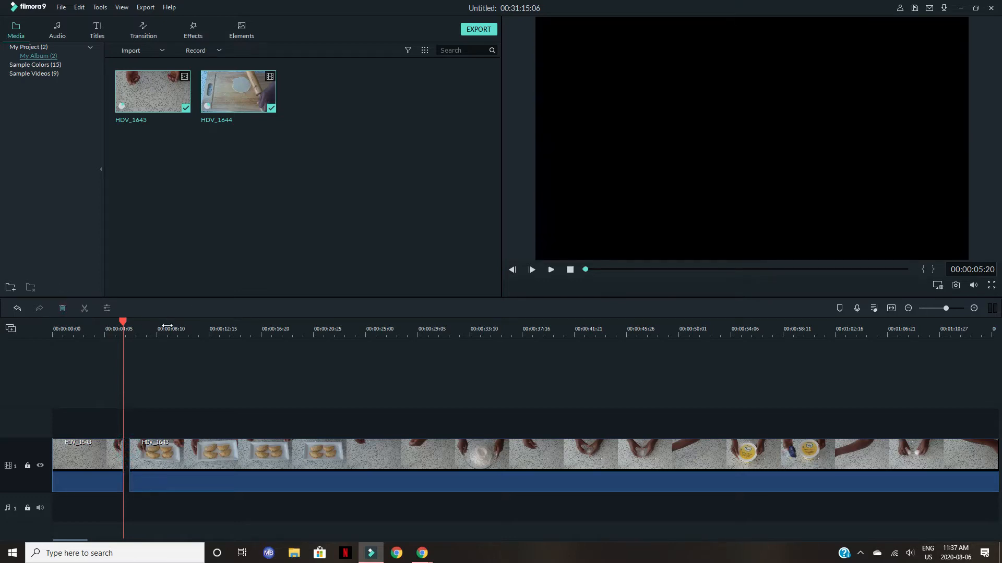
{"action": "left_click_drag", "start_coordinate": [162, 449], "coordinate": [154, 445]}
Play back the trimmed joint and split the second HDV_1643 piece at 00:00:18:22.
{"action": "left_click_drag", "start_coordinate": [123, 320], "coordinate": [115, 321]}
{"action": "left_click", "coordinate": [551, 270]}
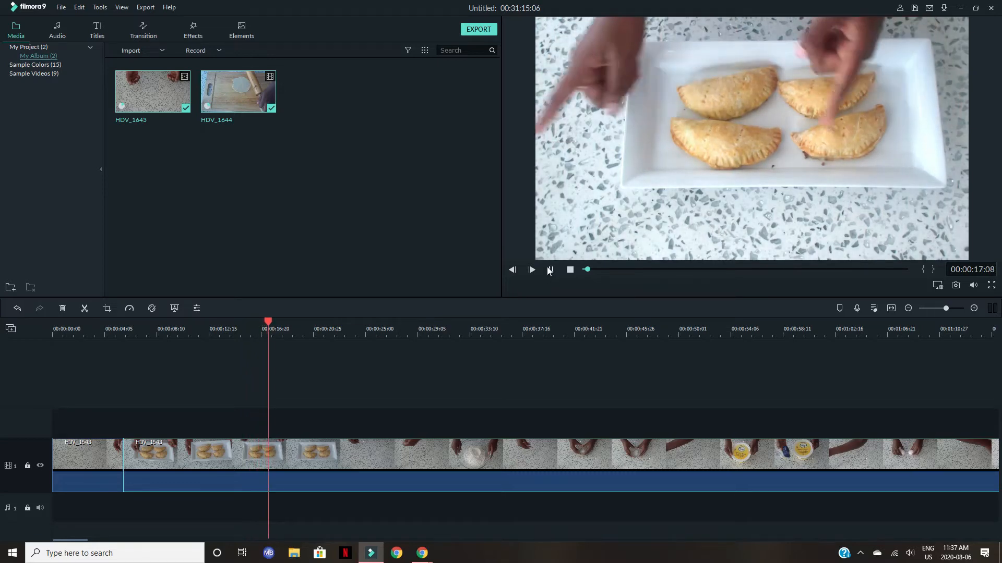
{"action": "left_click", "coordinate": [551, 269]}
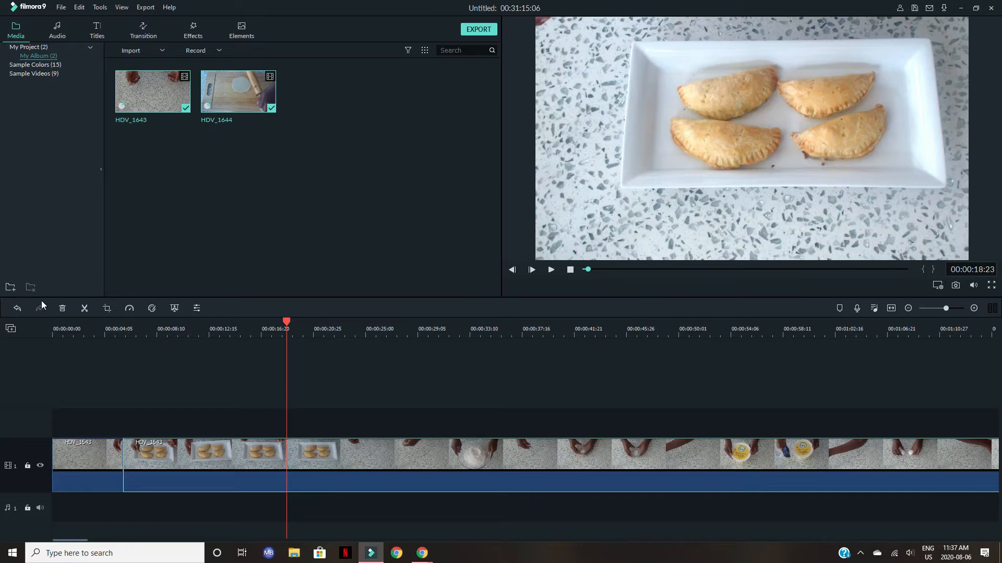
{"action": "left_click", "coordinate": [84, 307]}
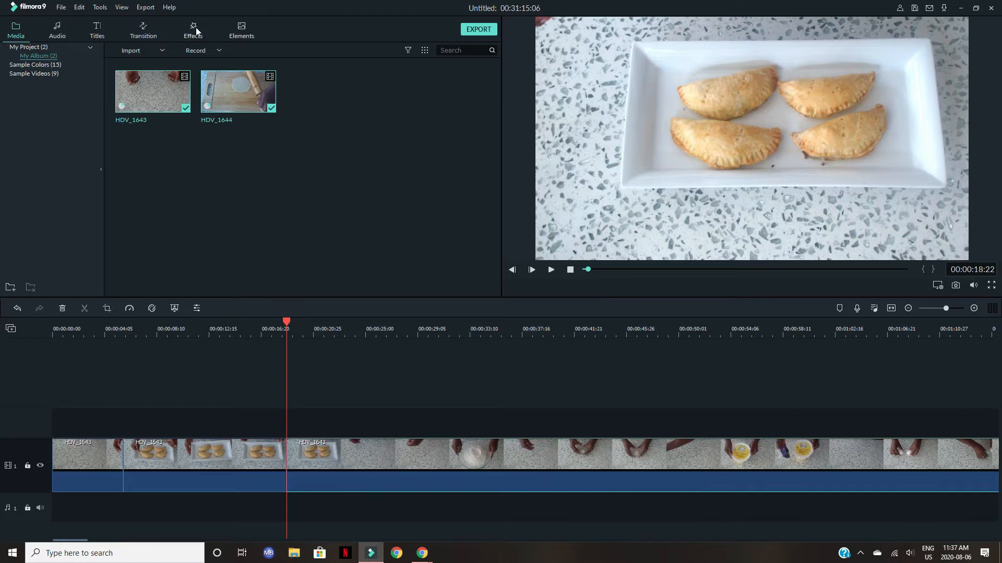
Add the Blurry Roll 2 transition at the joint at 00:00:18:22 and play back across it from 00:00:16:08.
{"action": "left_click", "coordinate": [241, 26]}
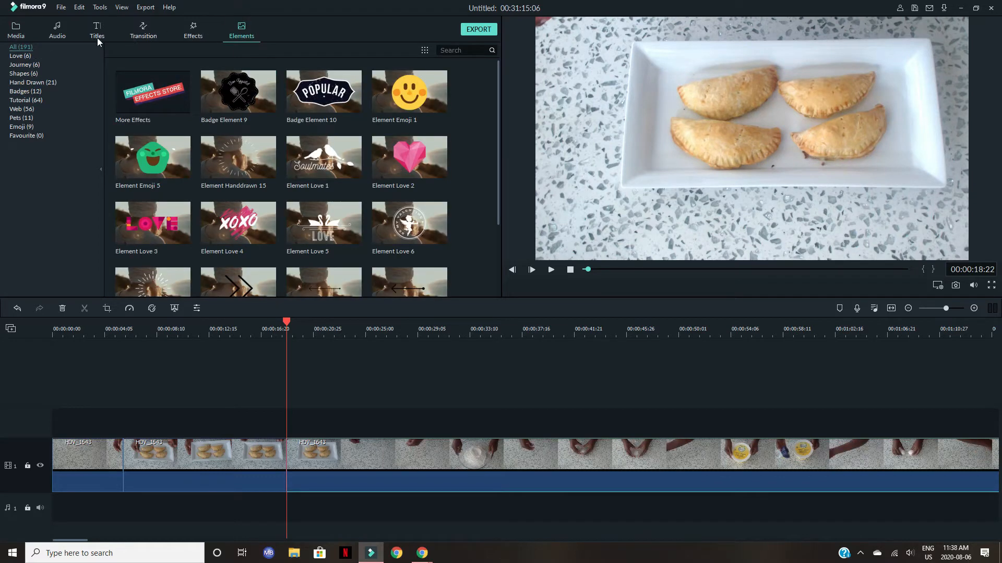
{"action": "left_click", "coordinate": [146, 27]}
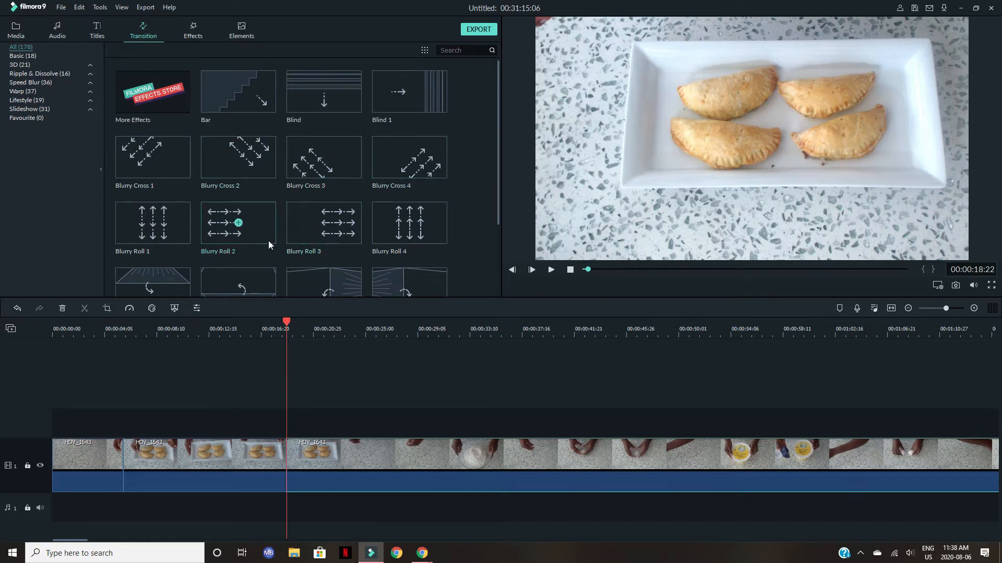
{"action": "left_click_drag", "start_coordinate": [267, 235], "coordinate": [278, 466]}
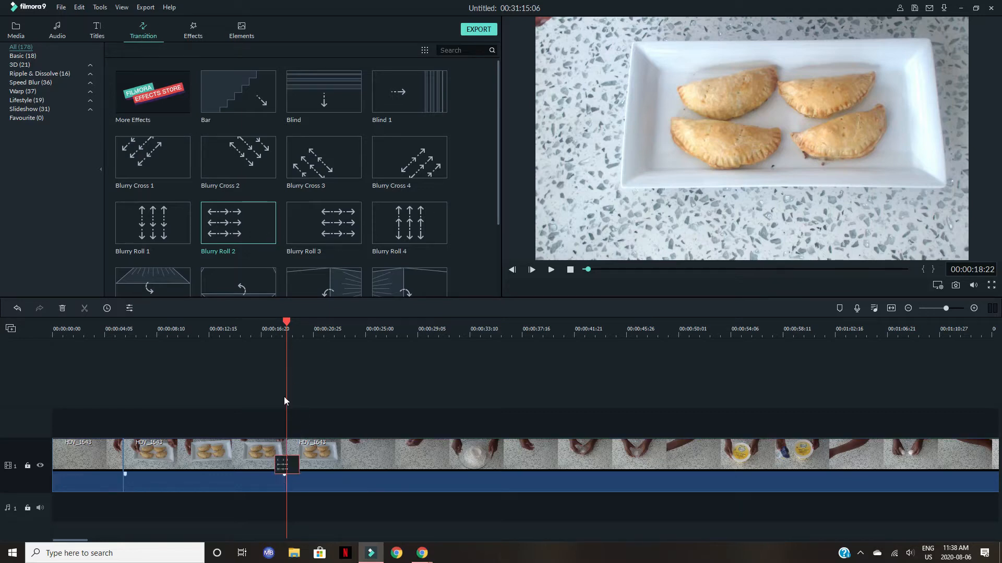
{"action": "left_click_drag", "start_coordinate": [286, 322], "coordinate": [256, 326]}
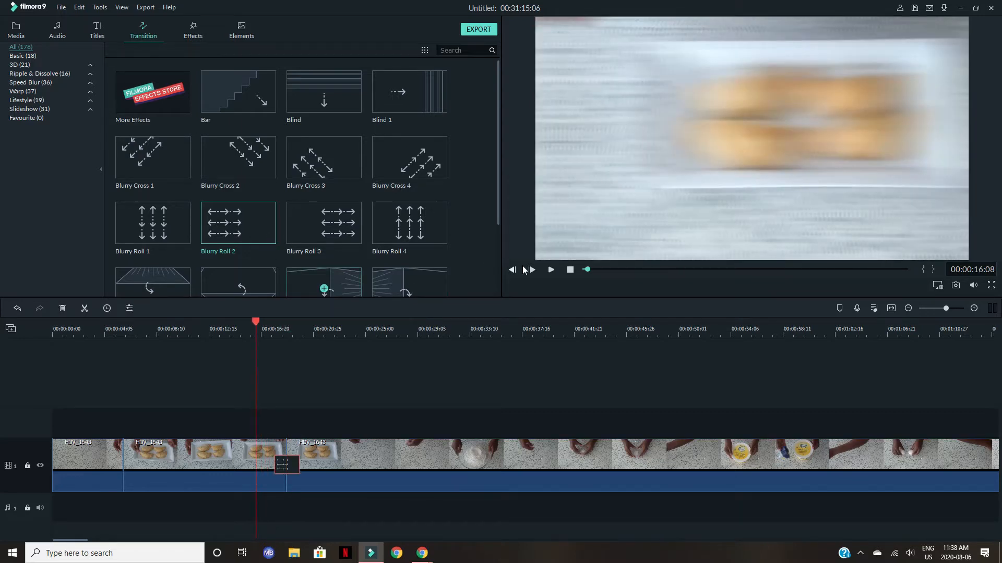
{"action": "left_click", "coordinate": [550, 270]}
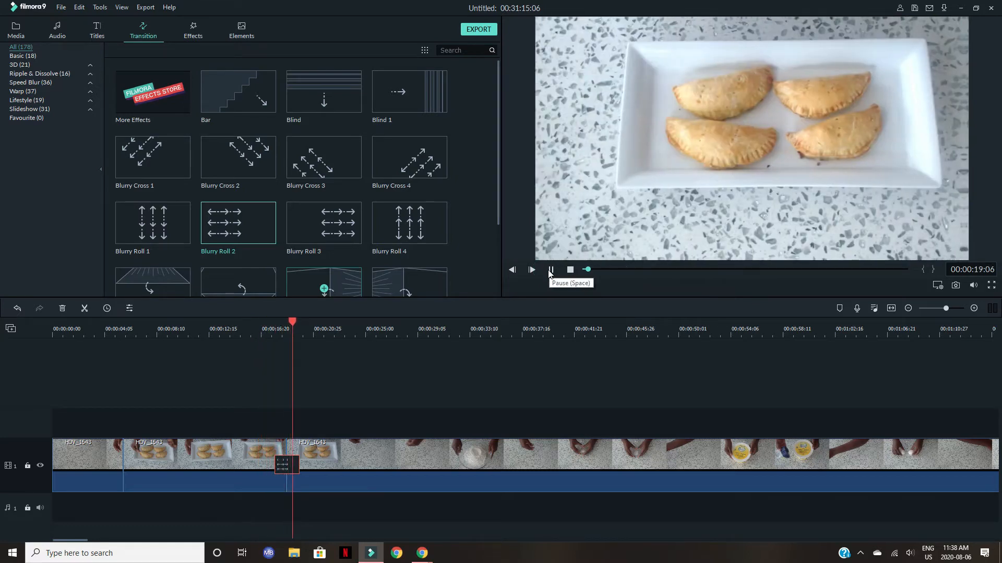
{"action": "left_click", "coordinate": [551, 270]}
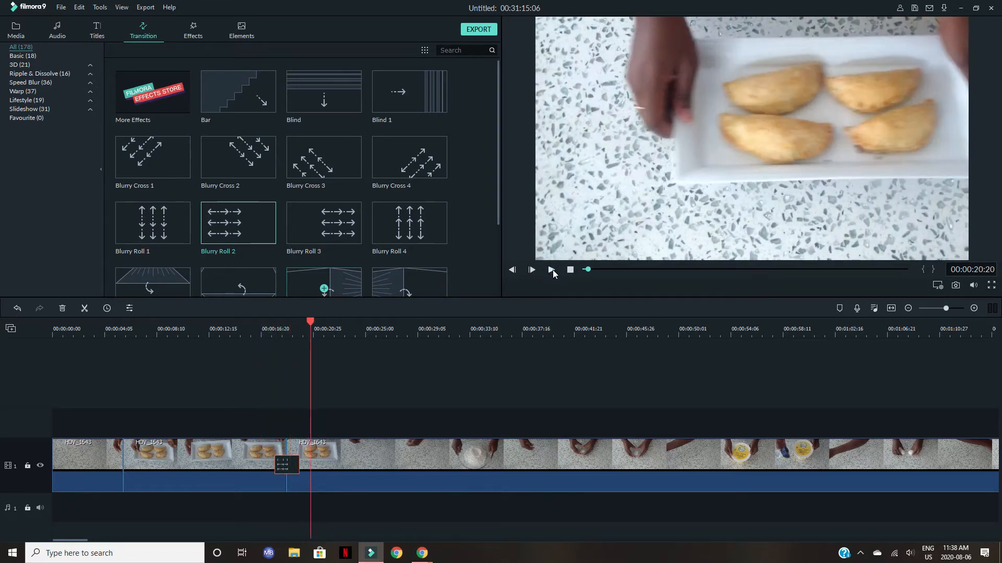
Scrub and play through the ingredient footage up to 00:00:45:24 to find where its title belongs, leaving the playhead at 00:00:24:21.
{"action": "left_click", "coordinate": [306, 322]}
{"action": "left_click_drag", "start_coordinate": [306, 327], "coordinate": [438, 361]}
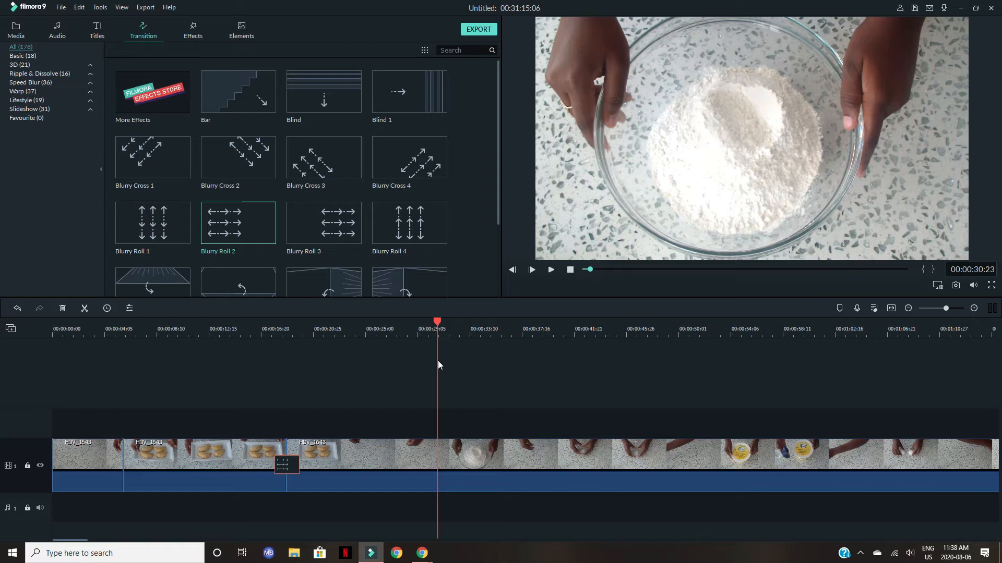
{"action": "left_click_drag", "start_coordinate": [437, 361], "coordinate": [424, 368]}
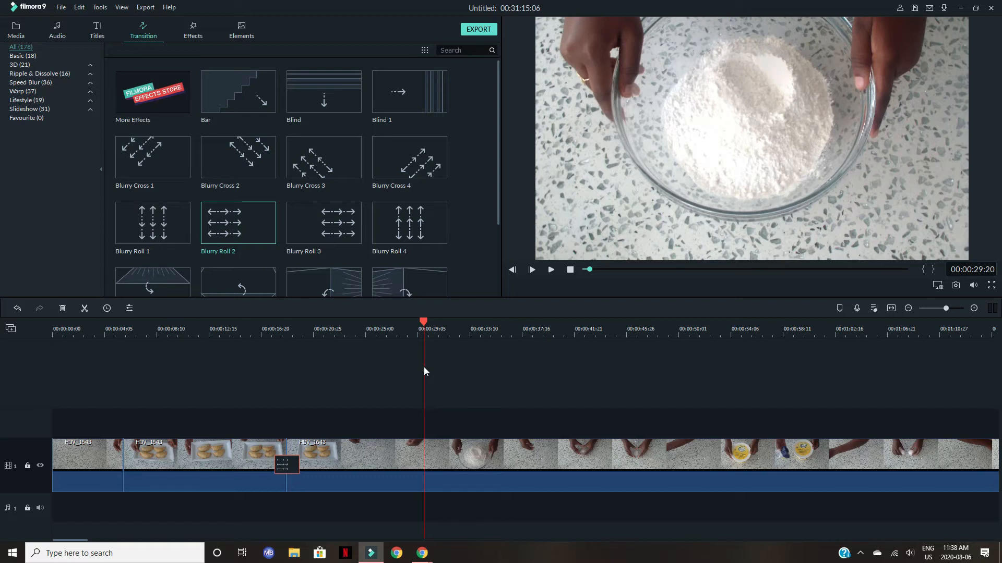
{"action": "left_click_drag", "start_coordinate": [424, 366], "coordinate": [423, 369]}
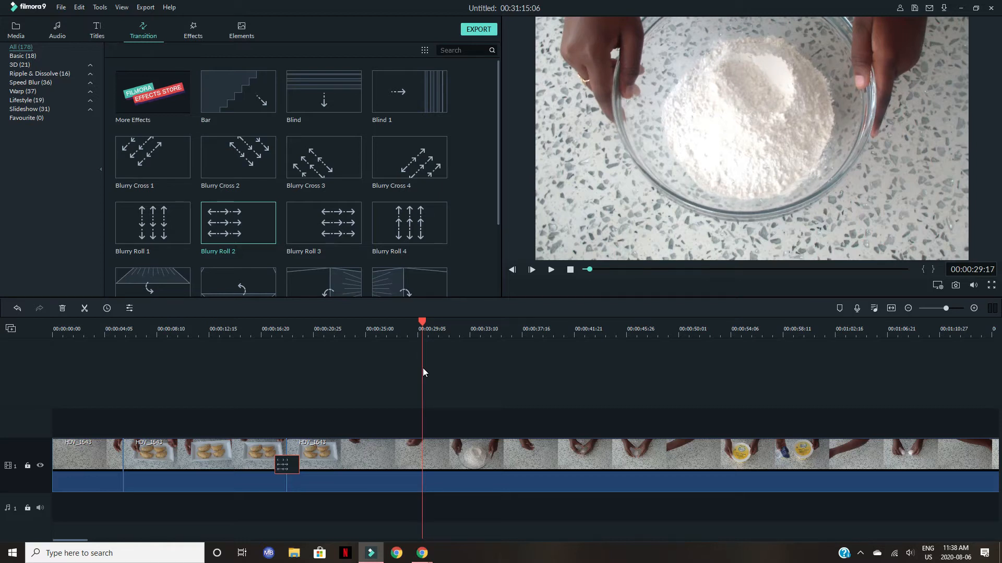
{"action": "left_click_drag", "start_coordinate": [422, 367], "coordinate": [626, 427]}
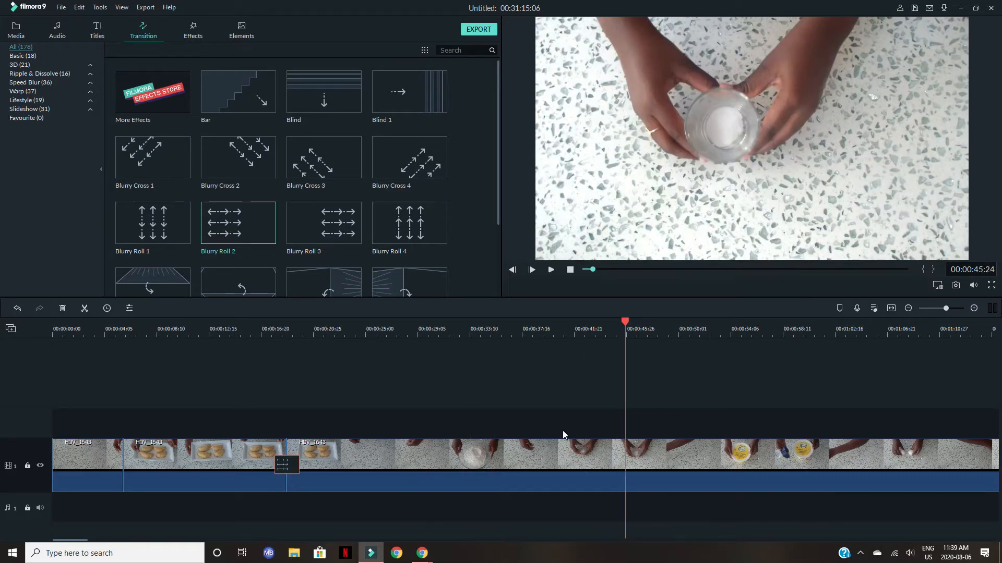
{"action": "left_click_drag", "start_coordinate": [626, 326], "coordinate": [364, 372]}
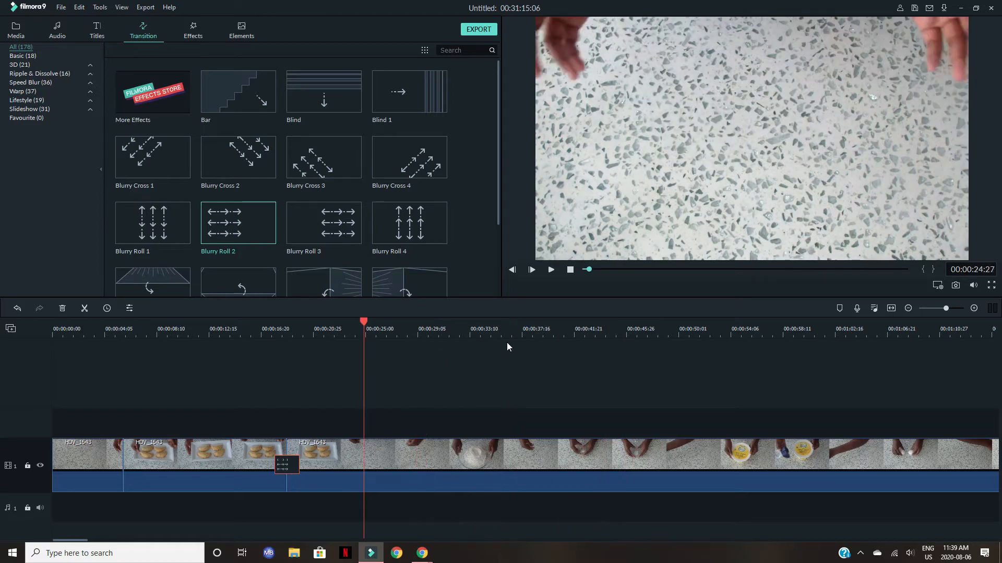
{"action": "left_click", "coordinate": [550, 270]}
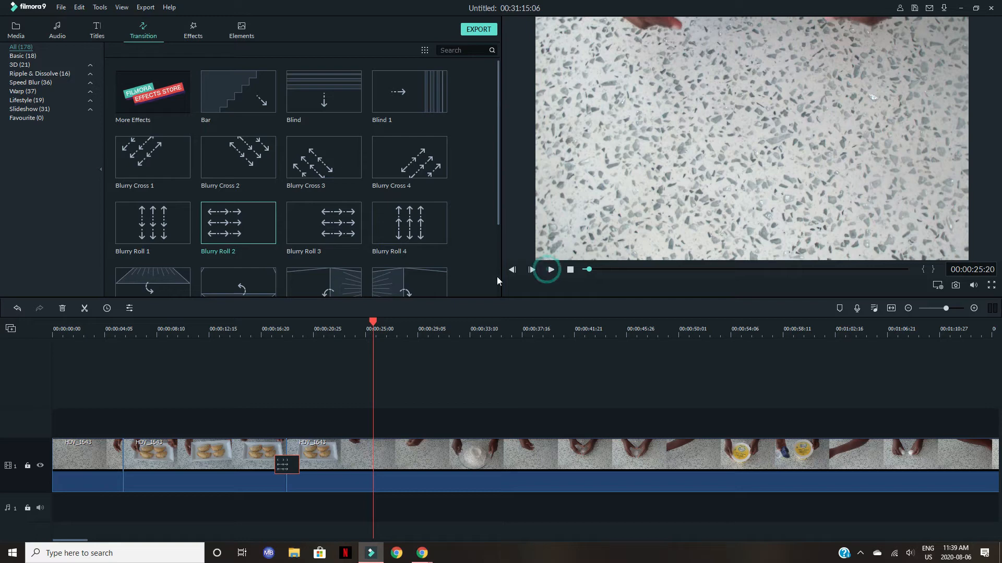
{"action": "left_click_drag", "start_coordinate": [373, 322], "coordinate": [345, 323]}
{"action": "left_click", "coordinate": [551, 270]}
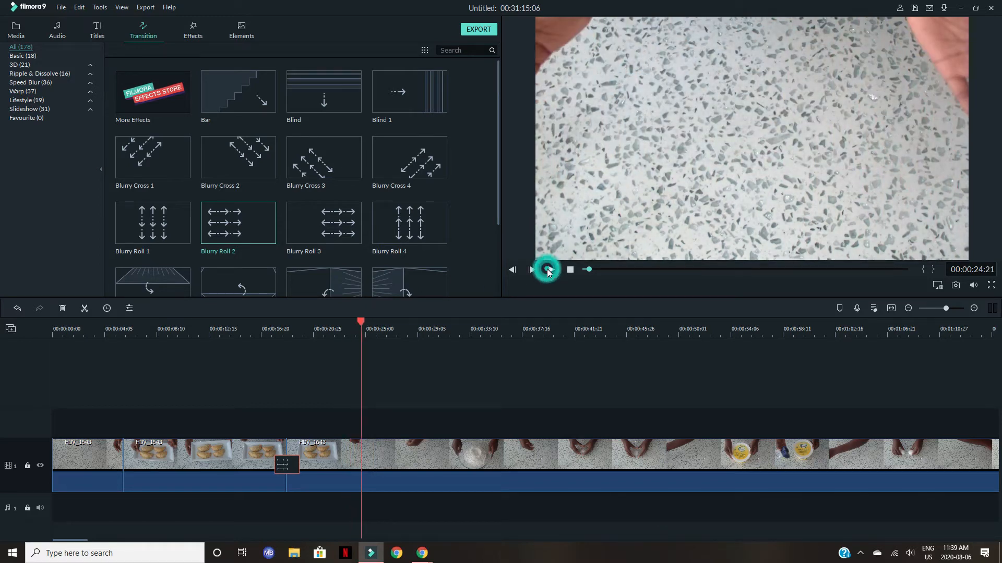
Place the Lower Third 17 title above the video at 00:00:24:20 and shorten it to about 00:00:01:09.
{"action": "left_click", "coordinate": [99, 30]}
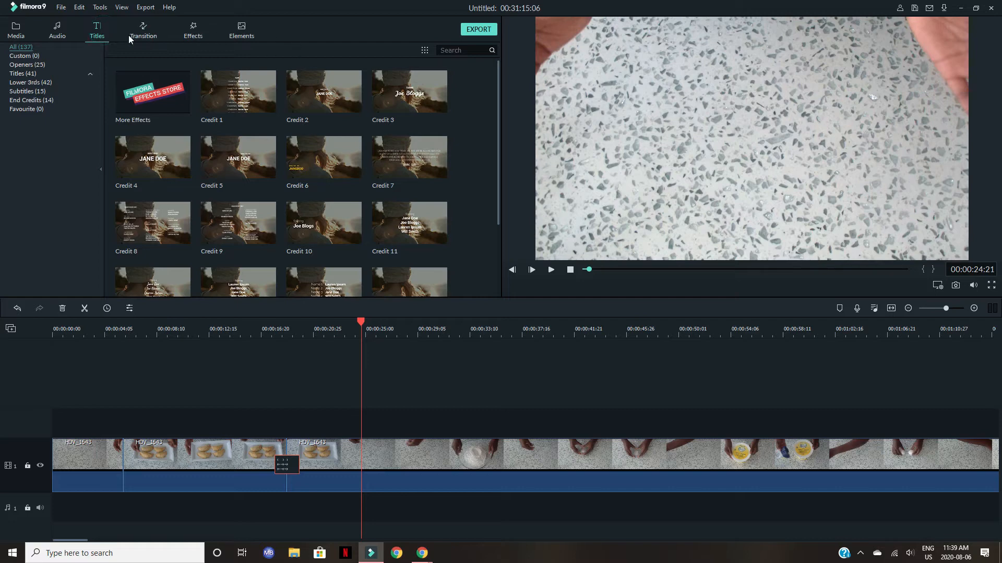
{"action": "left_click_drag", "start_coordinate": [495, 78], "coordinate": [478, 203]}
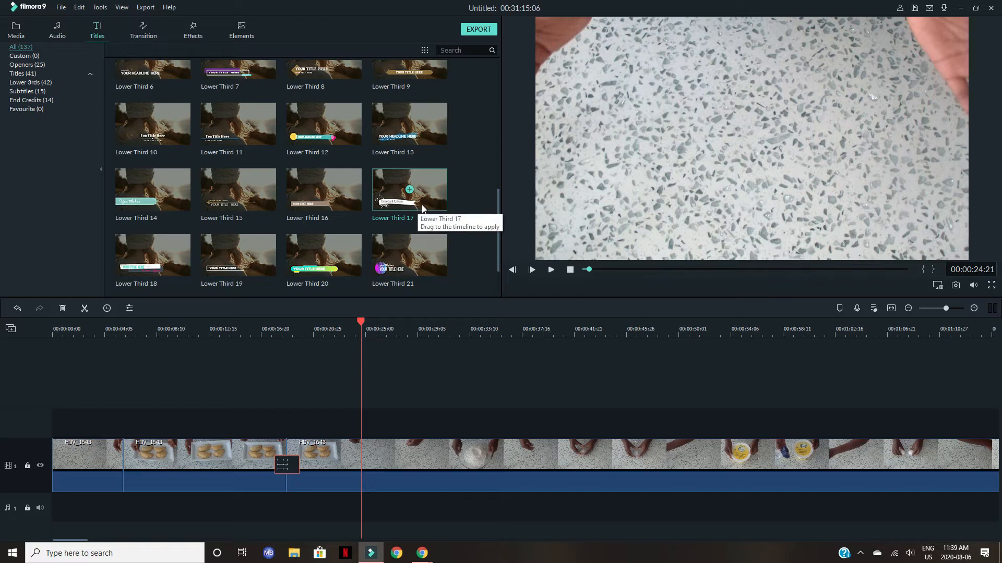
{"action": "left_click_drag", "start_coordinate": [423, 206], "coordinate": [361, 410]}
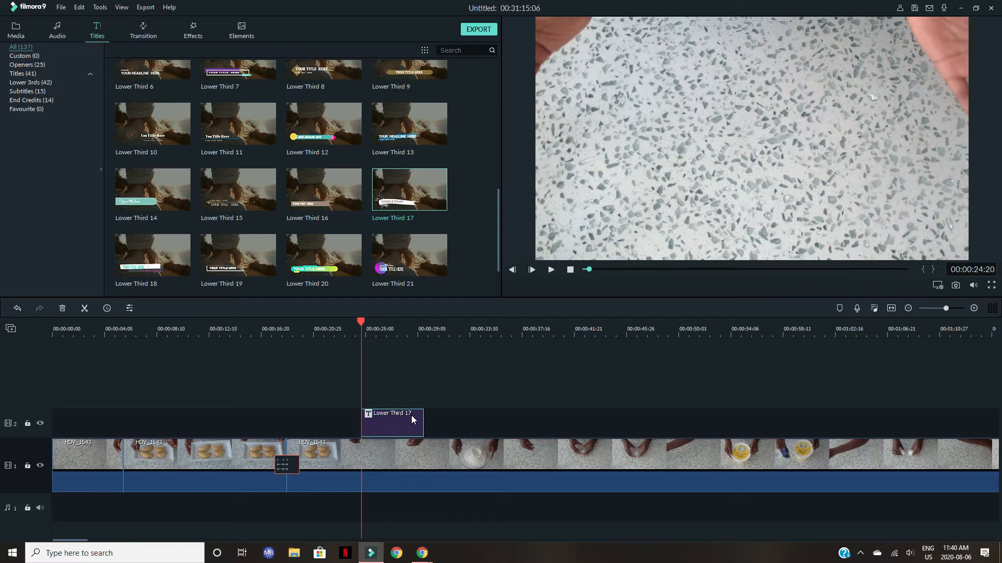
{"action": "left_click_drag", "start_coordinate": [422, 419], "coordinate": [375, 426]}
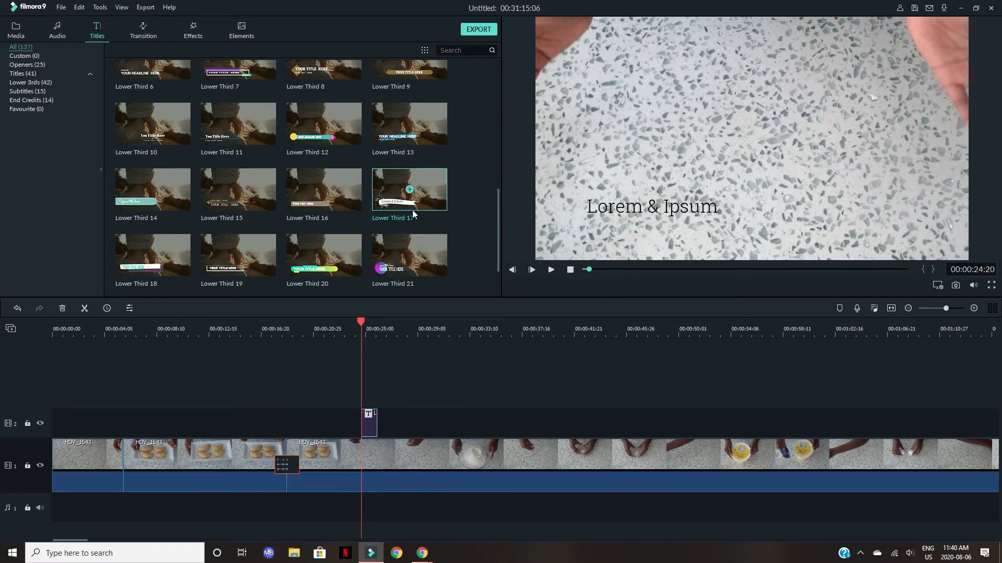
Centre the Lower Third 17 text in the frame and replace its wording with "Ingredients".
{"action": "double_click", "coordinate": [369, 430]}
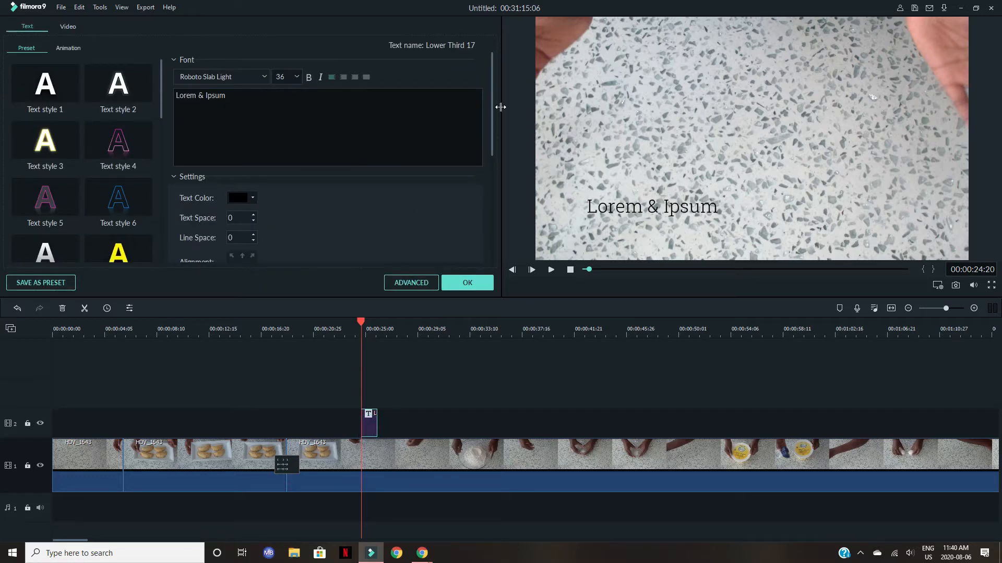
{"action": "left_click_drag", "start_coordinate": [493, 109], "coordinate": [488, 139]}
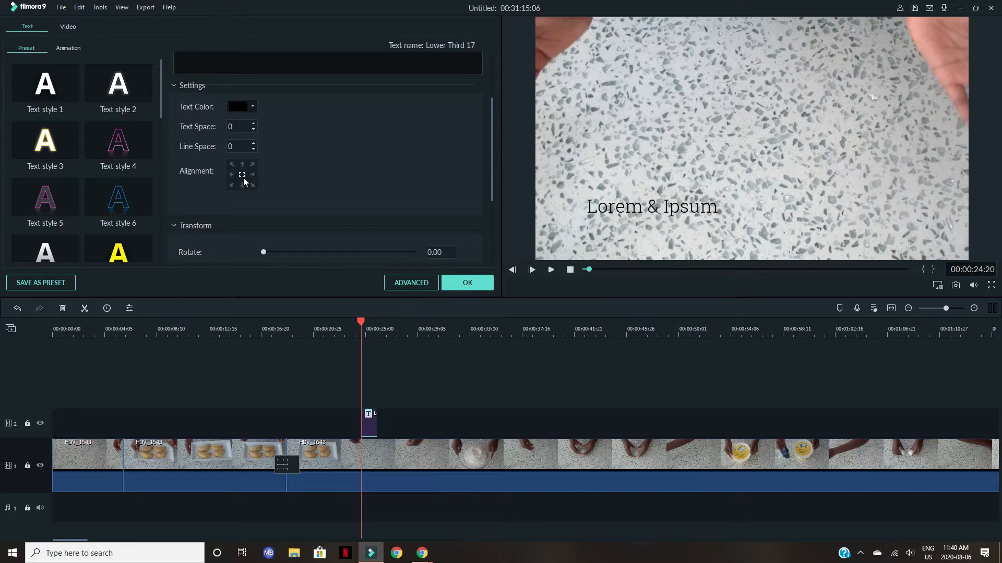
{"action": "left_click", "coordinate": [243, 176]}
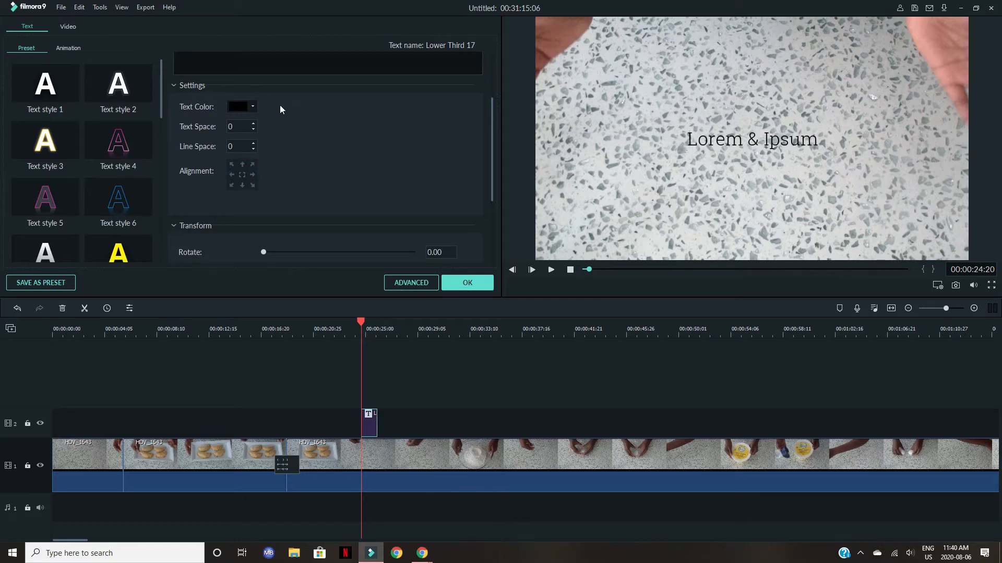
{"action": "scroll", "coordinate": [492, 133], "scroll_direction": "up", "scroll_amount": 3}
{"action": "left_click_drag", "start_coordinate": [228, 95], "coordinate": [177, 96]}
{"action": "type", "text": "Ingredients"}
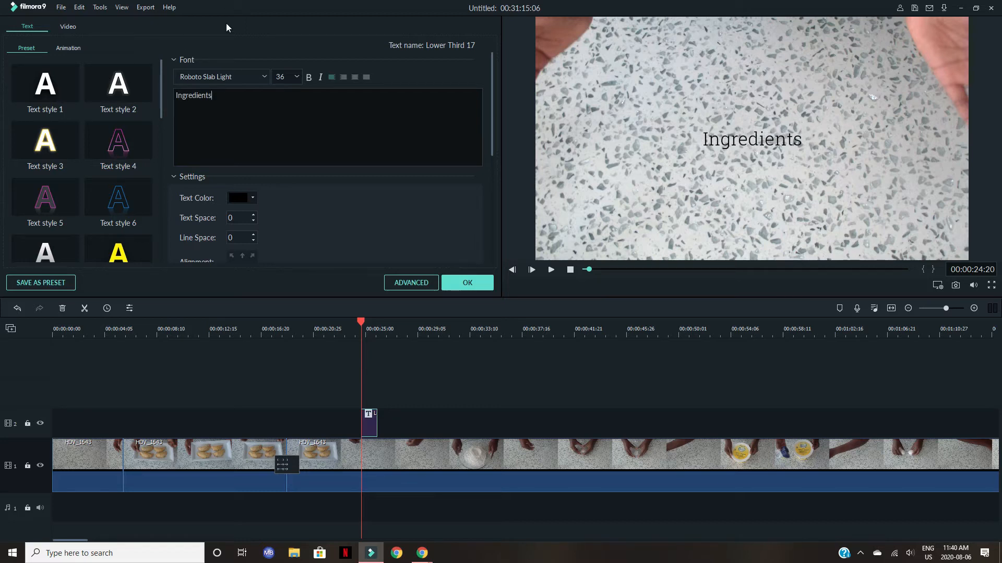
Try the Bebas Neue Bold font on the Ingredients title.
{"action": "left_click", "coordinate": [252, 74]}
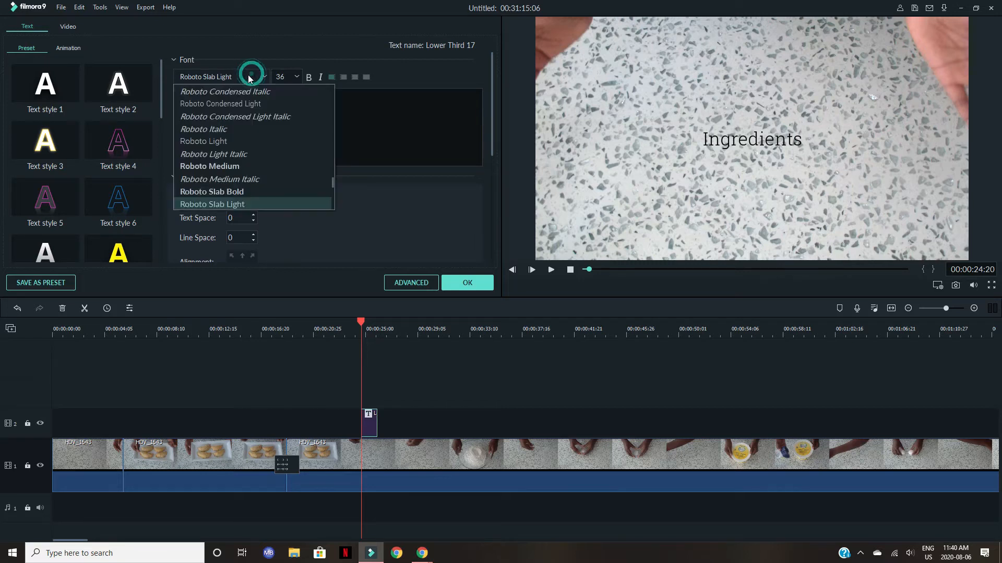
{"action": "left_click_drag", "start_coordinate": [335, 186], "coordinate": [336, 95]}
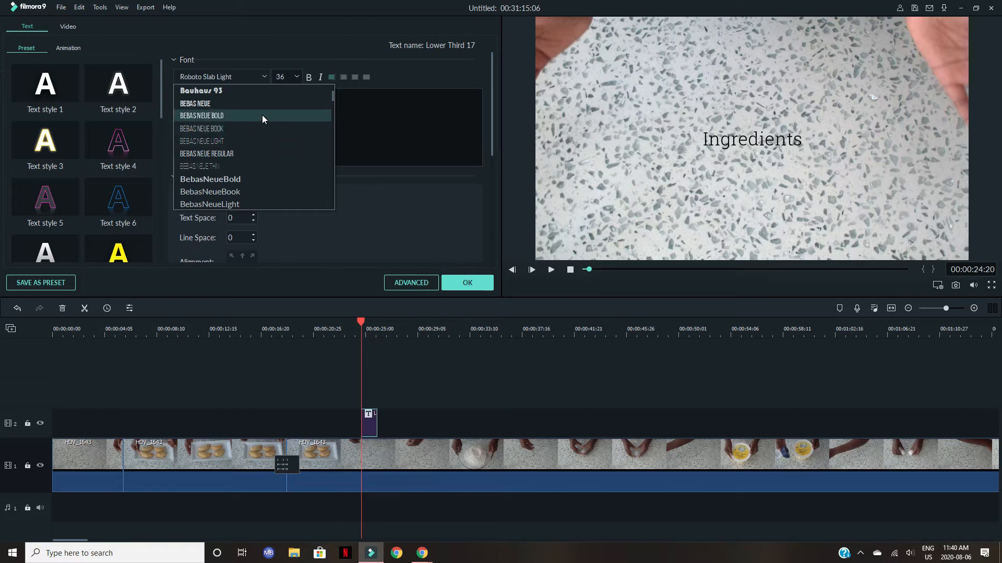
{"action": "left_click", "coordinate": [235, 120]}
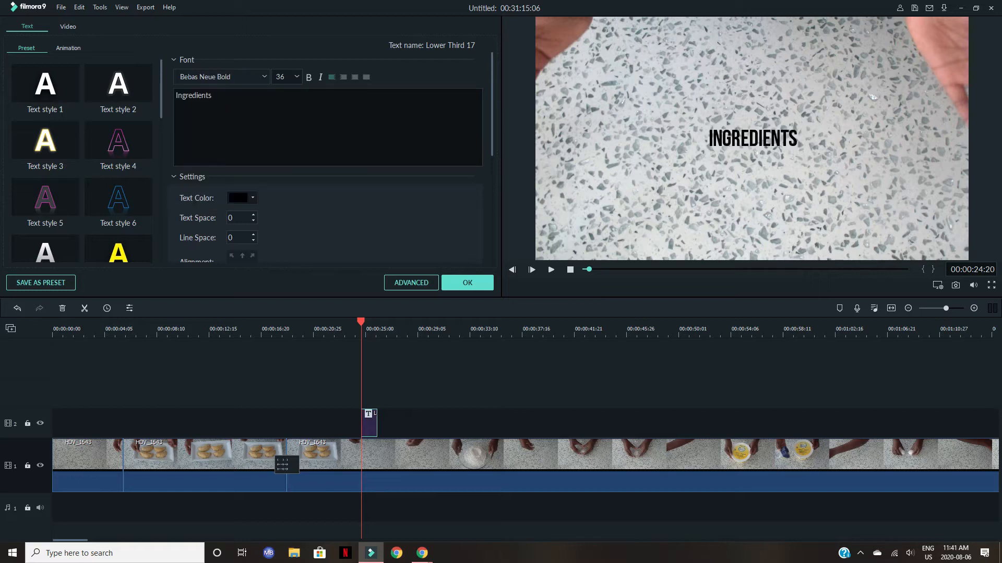
Set the Ingredients title's font to Georgia.
{"action": "left_click", "coordinate": [265, 76]}
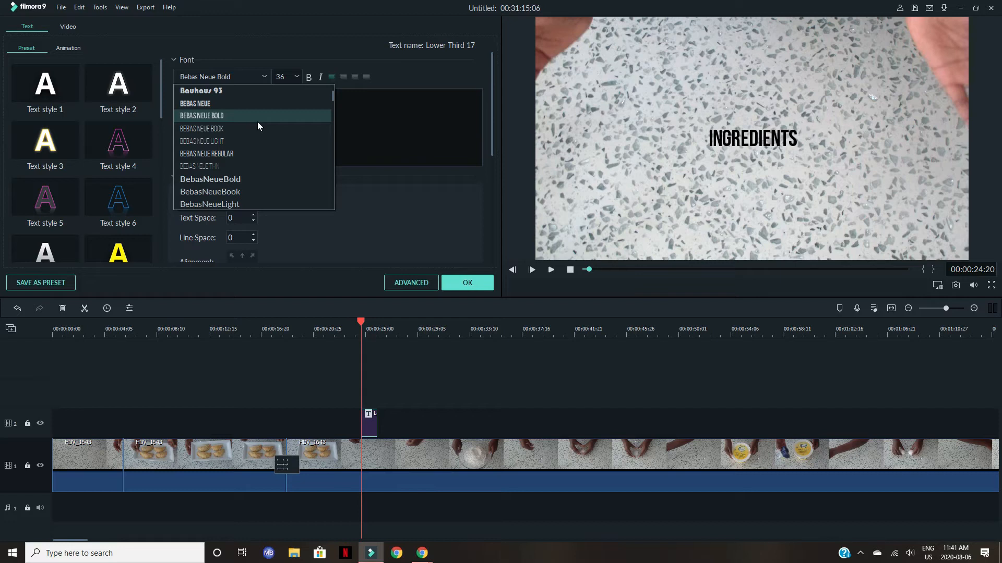
{"action": "left_click", "coordinate": [333, 99]}
{"action": "left_click_drag", "start_coordinate": [333, 101], "coordinate": [328, 142]}
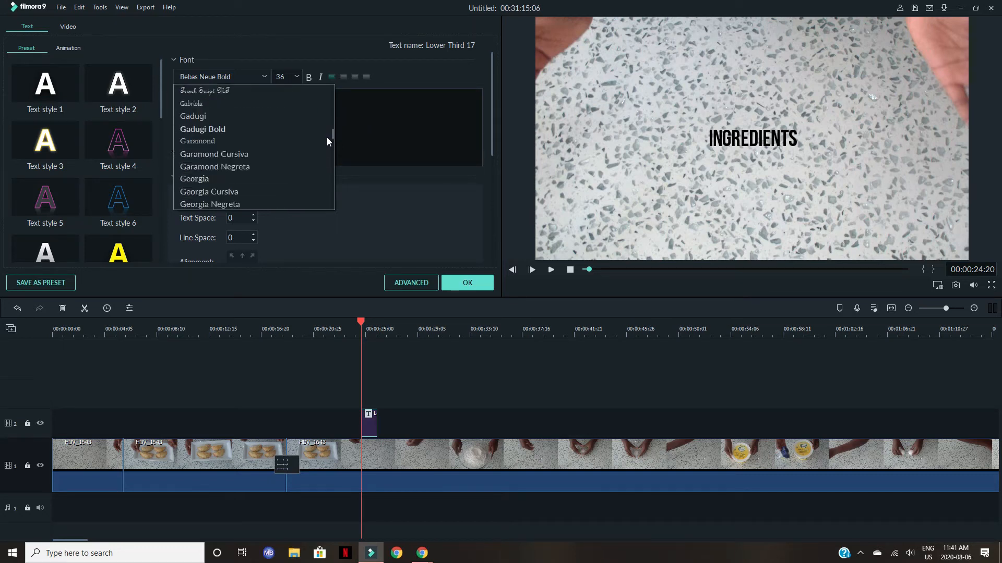
{"action": "left_click", "coordinate": [275, 178]}
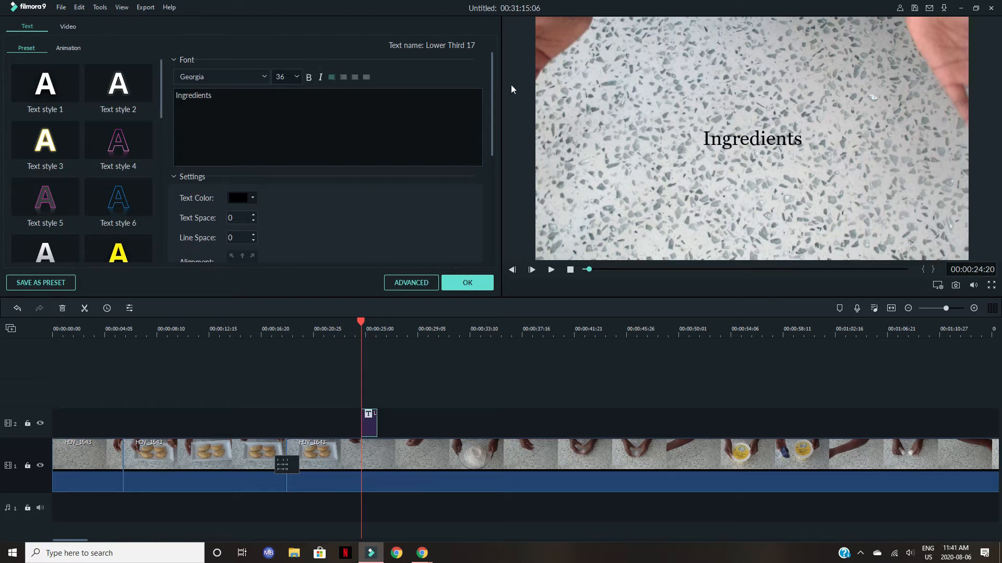
Play the title to 00:00:25:21 and move its white ribbon up behind the Ingredients text at the frame's centre.
{"action": "left_click", "coordinate": [550, 270]}
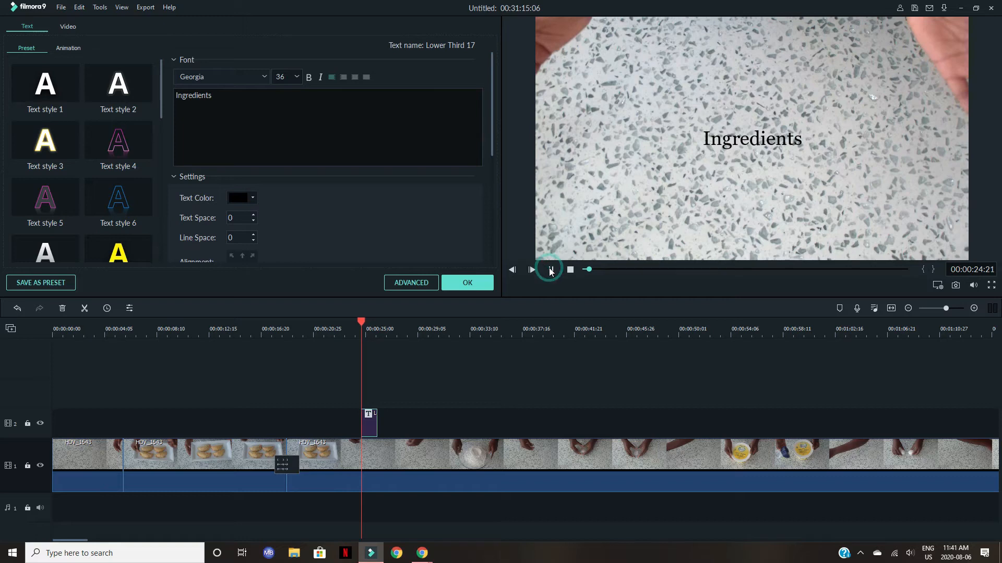
{"action": "left_click", "coordinate": [550, 269]}
{"action": "left_click", "coordinate": [626, 208]}
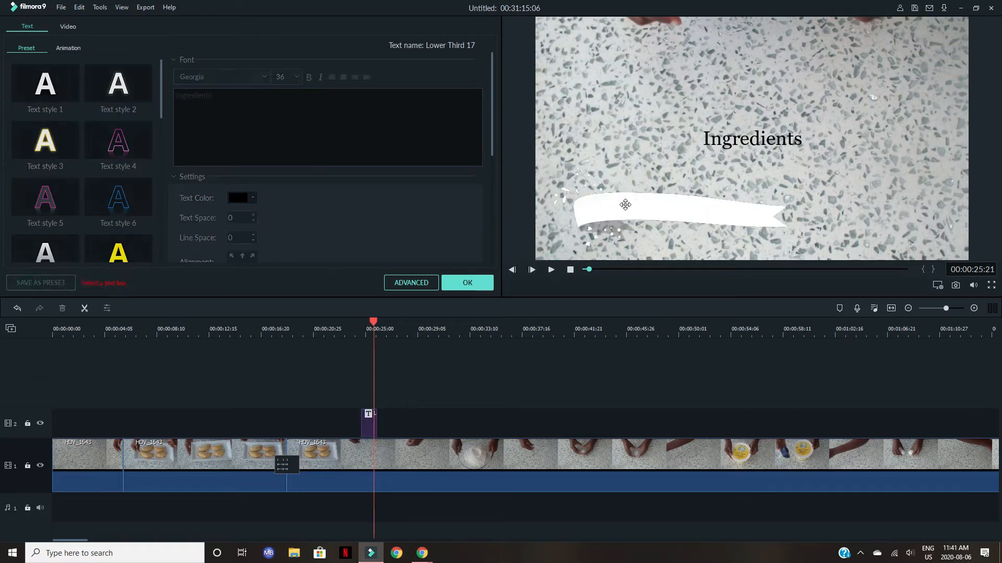
{"action": "mouse_move", "coordinate": [627, 208]}
{"action": "left_mouse_down"}
{"action": "mouse_move", "coordinate": [727, 137]}
{"action": "mouse_move", "coordinate": [708, 139]}
{"action": "left_mouse_up"}
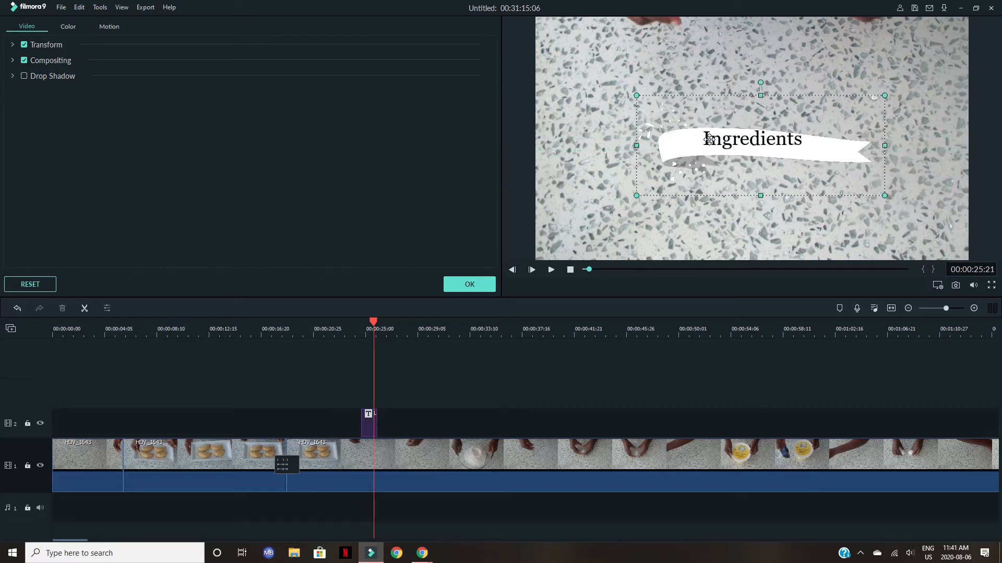
{"action": "left_click", "coordinate": [709, 140]}
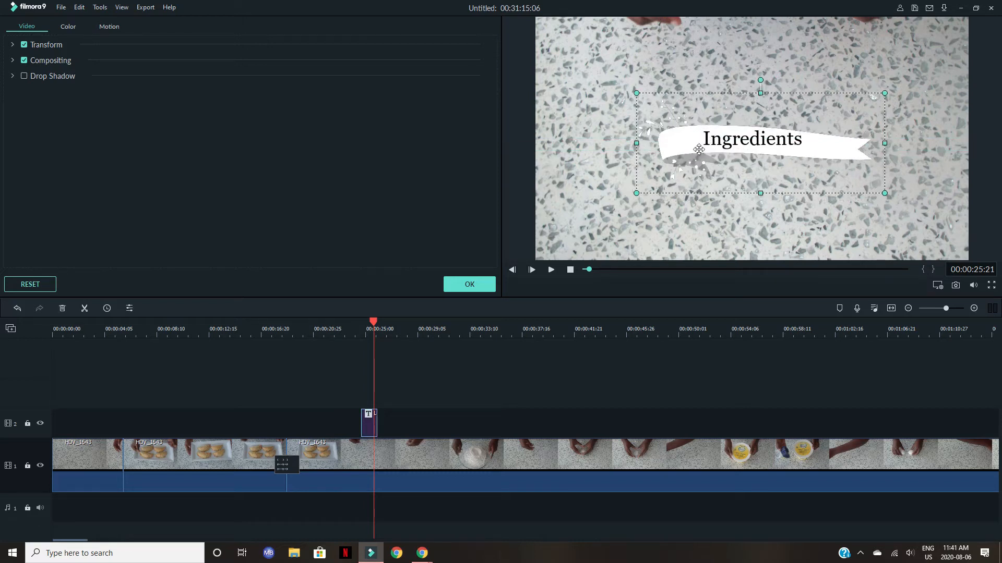
Open the Ingredients text in the advanced text editor and widen its text box toward the ribbon's left end.
{"action": "double_click", "coordinate": [714, 152]}
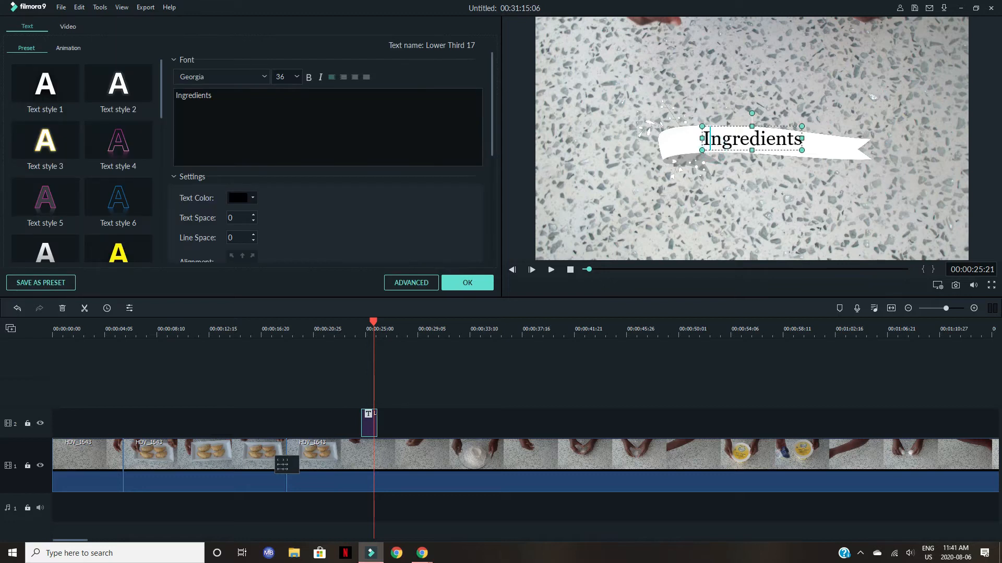
{"action": "left_click_drag", "start_coordinate": [492, 93], "coordinate": [474, 208]}
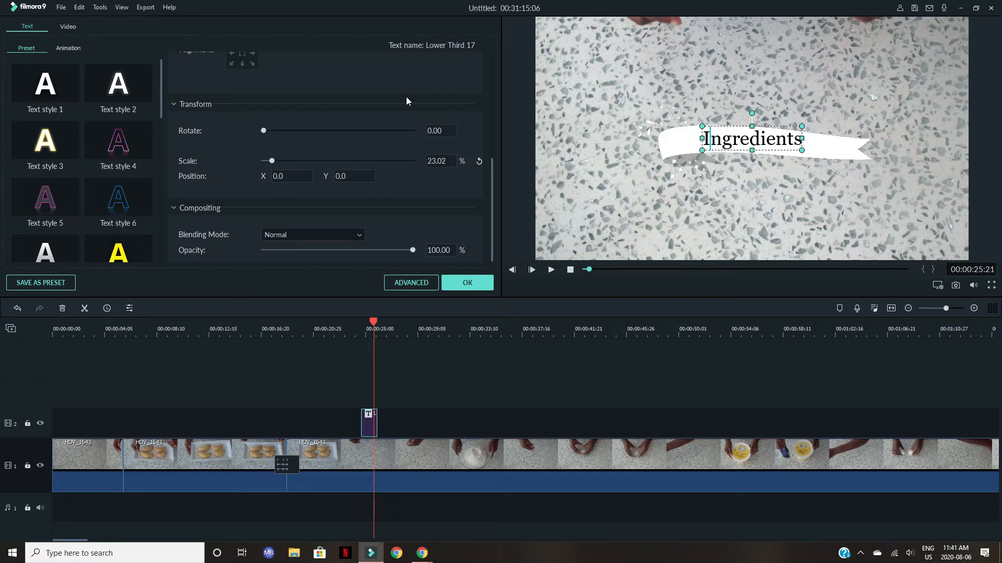
{"action": "left_click_drag", "start_coordinate": [492, 167], "coordinate": [501, 38]}
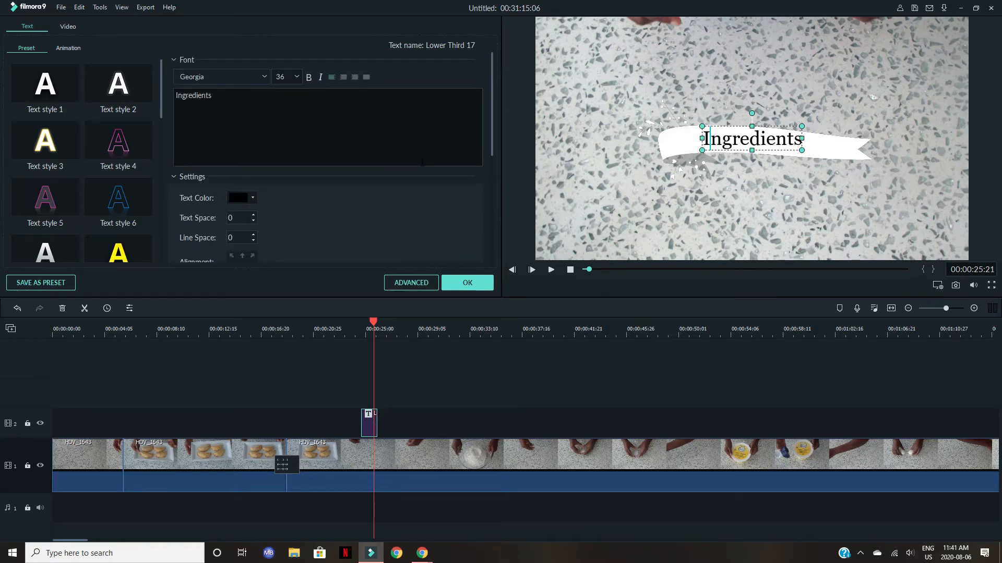
{"action": "left_click", "coordinate": [415, 281]}
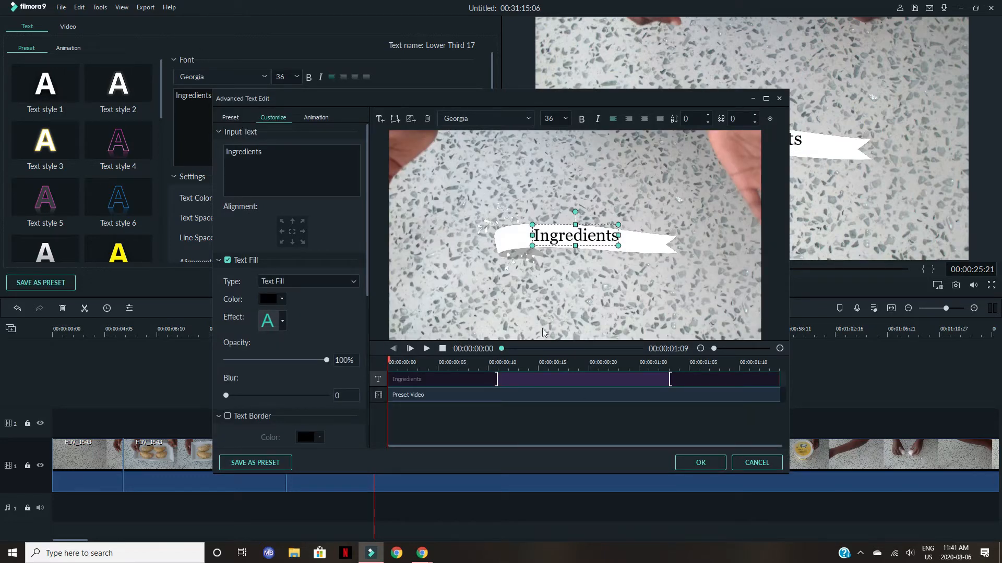
{"action": "left_click_drag", "start_coordinate": [532, 235], "coordinate": [511, 235]}
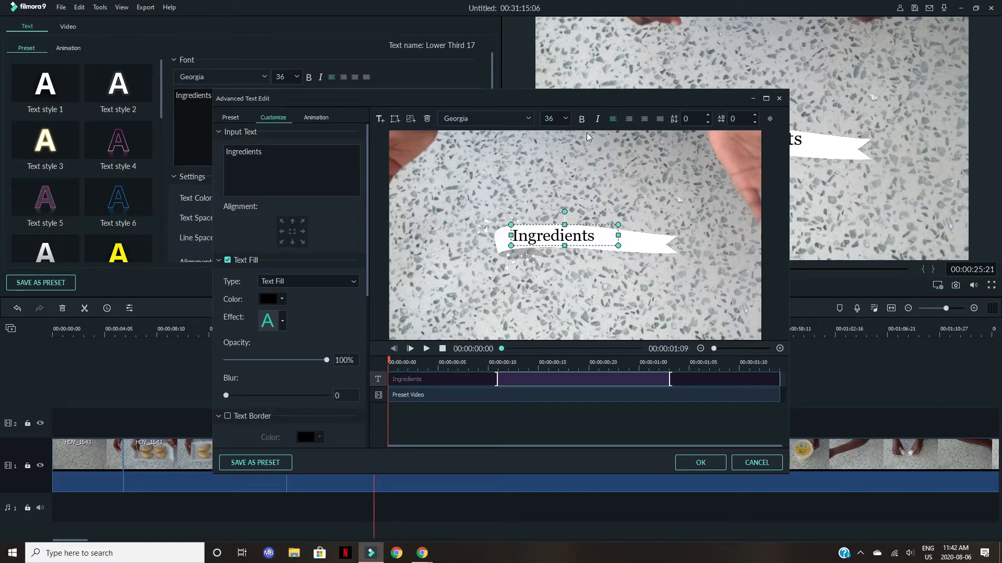
Set the Ingredients text's character spacing to 6, shift the text right to centre it on the ribbon, and apply.
{"action": "scroll", "coordinate": [367, 163], "scroll_direction": "down", "scroll_amount": 4}
{"action": "scroll", "coordinate": [342, 295], "scroll_direction": "up", "scroll_amount": 2}
{"action": "scroll", "coordinate": [355, 198], "scroll_direction": "up", "scroll_amount": 2}
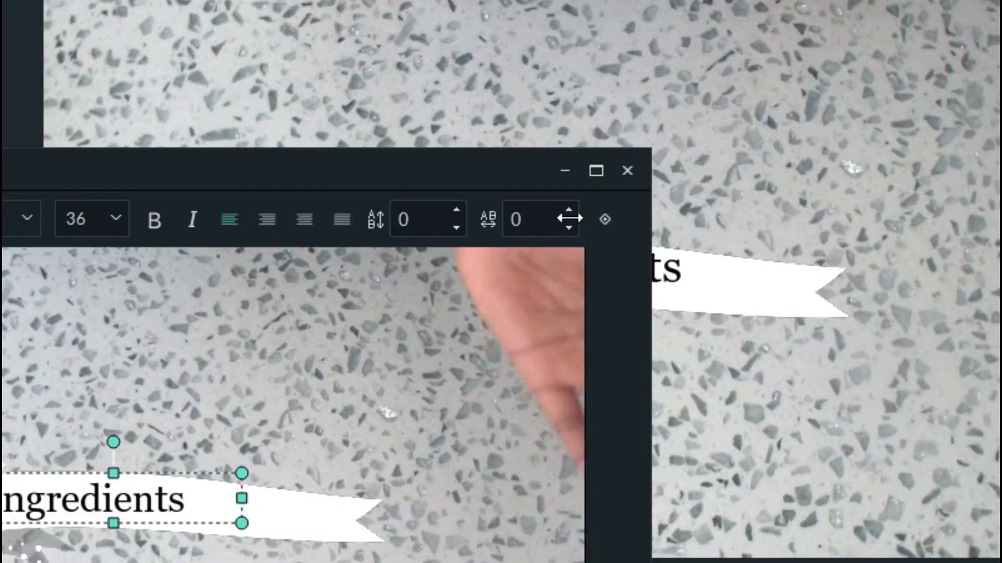
{"action": "left_click_drag", "start_coordinate": [570, 214], "coordinate": [572, 217]}
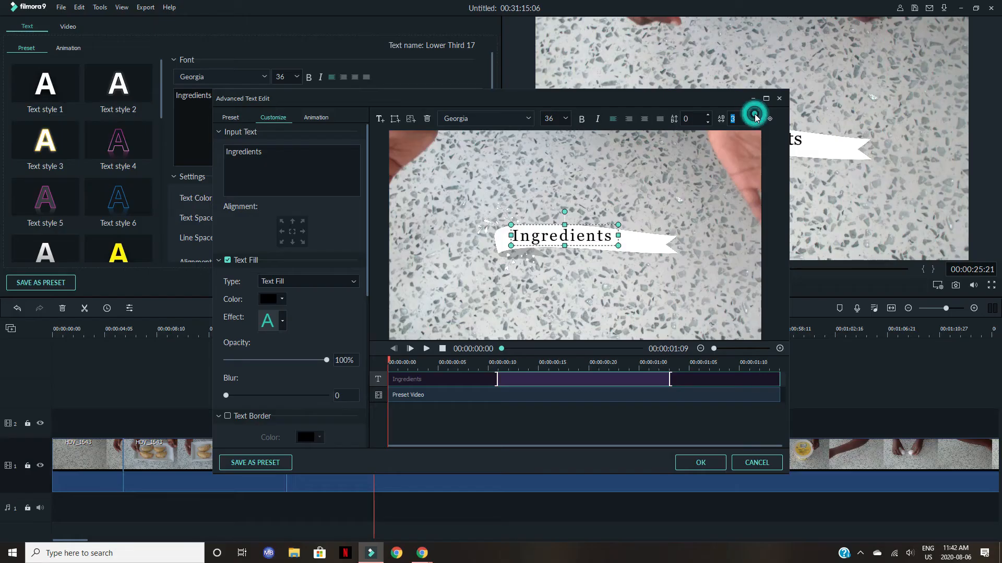
{"action": "left_click", "coordinate": [755, 116]}
{"action": "left_click", "coordinate": [755, 115]}
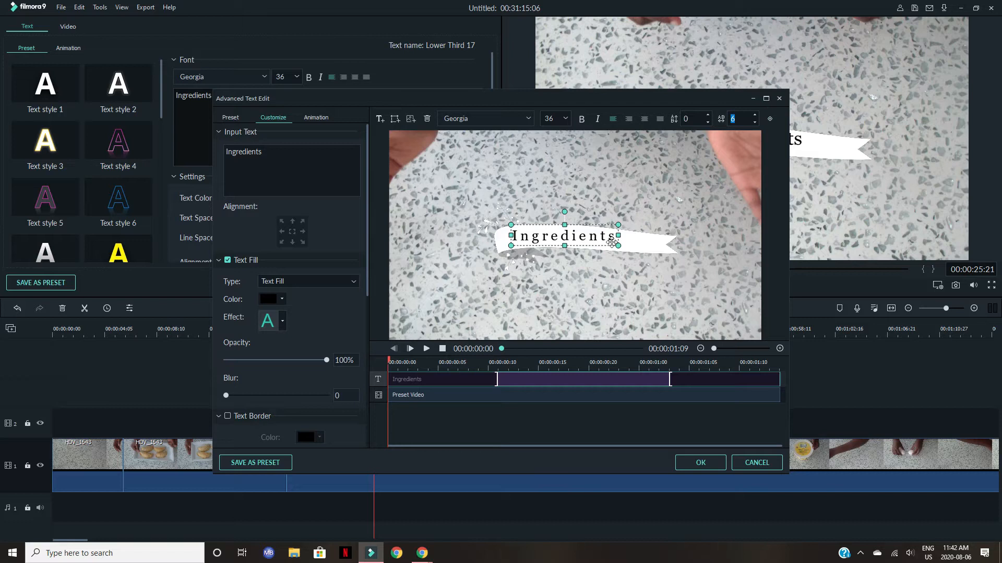
{"action": "mouse_move", "coordinate": [604, 234]}
{"action": "left_mouse_down"}
{"action": "mouse_move", "coordinate": [637, 235]}
{"action": "mouse_move", "coordinate": [613, 240]}
{"action": "mouse_move", "coordinate": [622, 233]}
{"action": "left_mouse_up"}
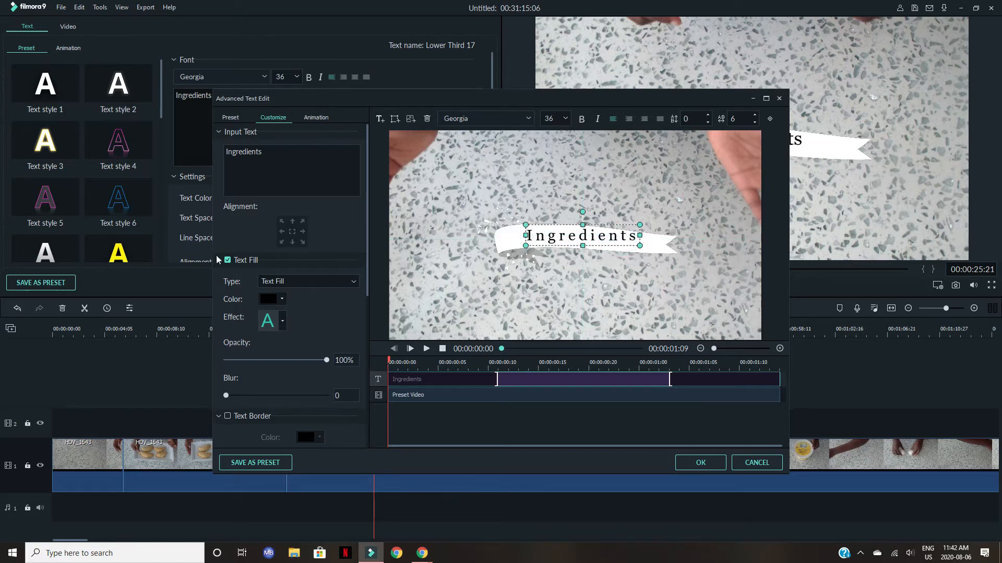
{"action": "scroll", "coordinate": [366, 254], "scroll_direction": "down", "scroll_amount": 4}
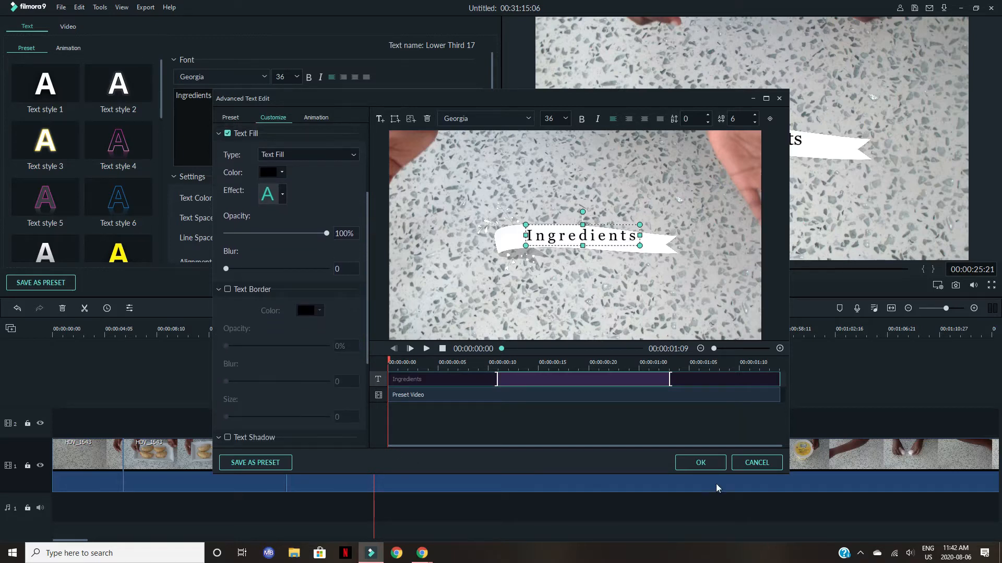
{"action": "left_click", "coordinate": [700, 463]}
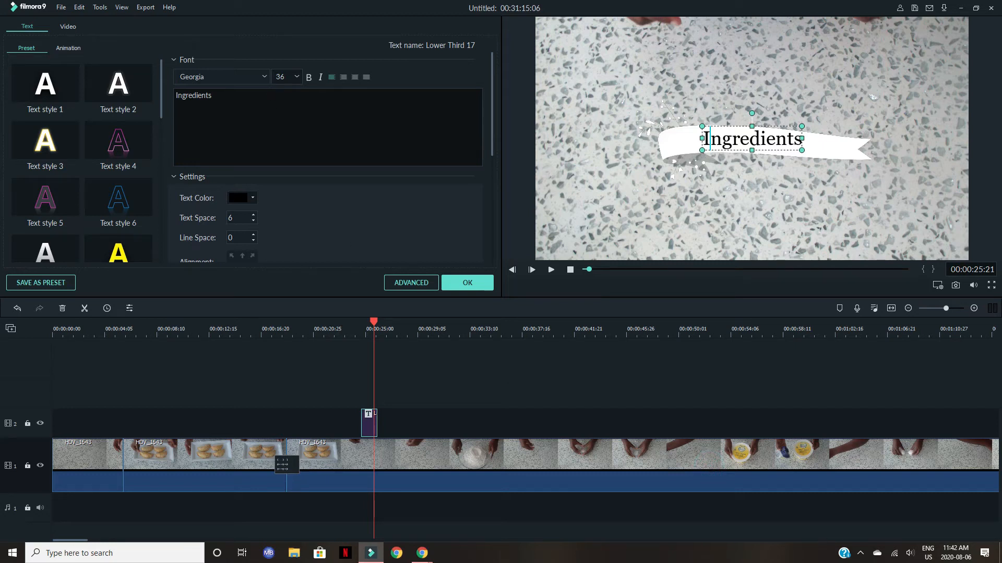
Try several preset text styles on the Ingredients title, including Text style 2, Text style 18 and Text style 23.
{"action": "left_click", "coordinate": [138, 99]}
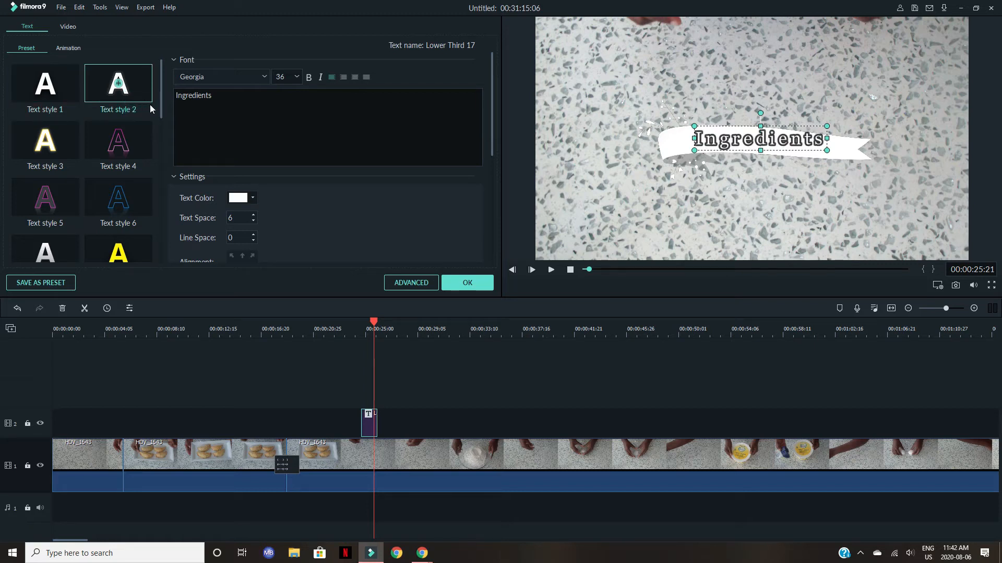
{"action": "left_click", "coordinate": [61, 150]}
{"action": "left_click", "coordinate": [137, 156]}
{"action": "left_click", "coordinate": [120, 195]}
{"action": "left_click", "coordinate": [63, 243]}
{"action": "scroll", "coordinate": [75, 236], "scroll_direction": "down", "scroll_amount": 6}
{"action": "left_click", "coordinate": [117, 197]}
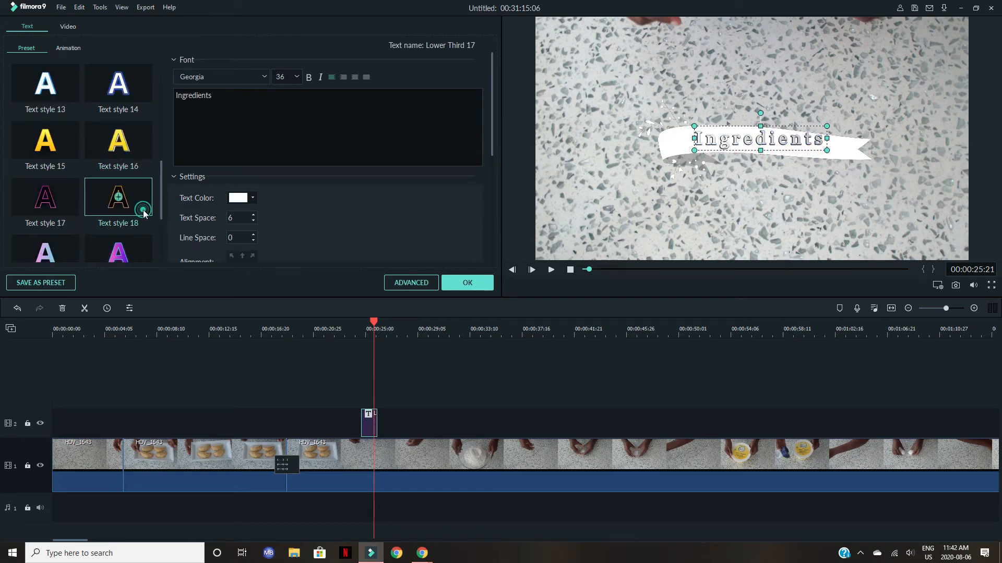
{"action": "scroll", "coordinate": [143, 210], "scroll_direction": "down", "scroll_amount": 5}
{"action": "left_click", "coordinate": [77, 217]}
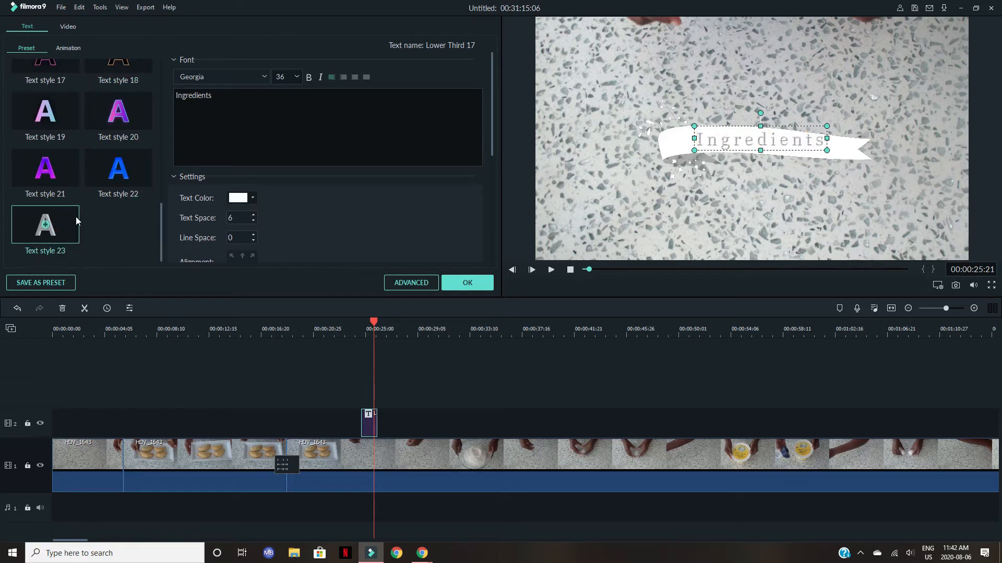
Apply Text style 1 to the Ingredients title and set its text color to black.
{"action": "scroll", "coordinate": [80, 211], "scroll_direction": "up", "scroll_amount": 10}
{"action": "left_click", "coordinate": [62, 105]}
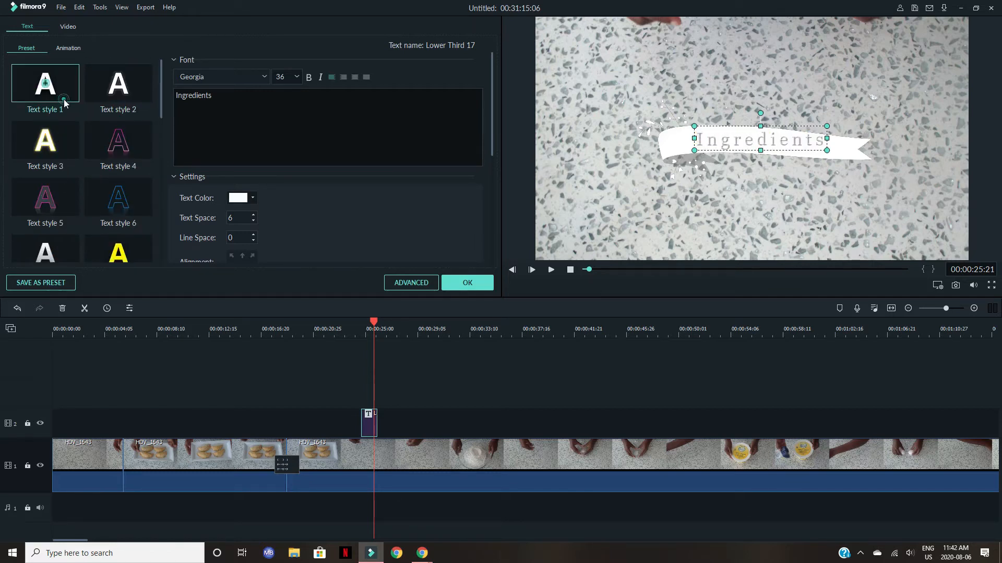
{"action": "scroll", "coordinate": [257, 209], "scroll_direction": "down", "scroll_amount": 6}
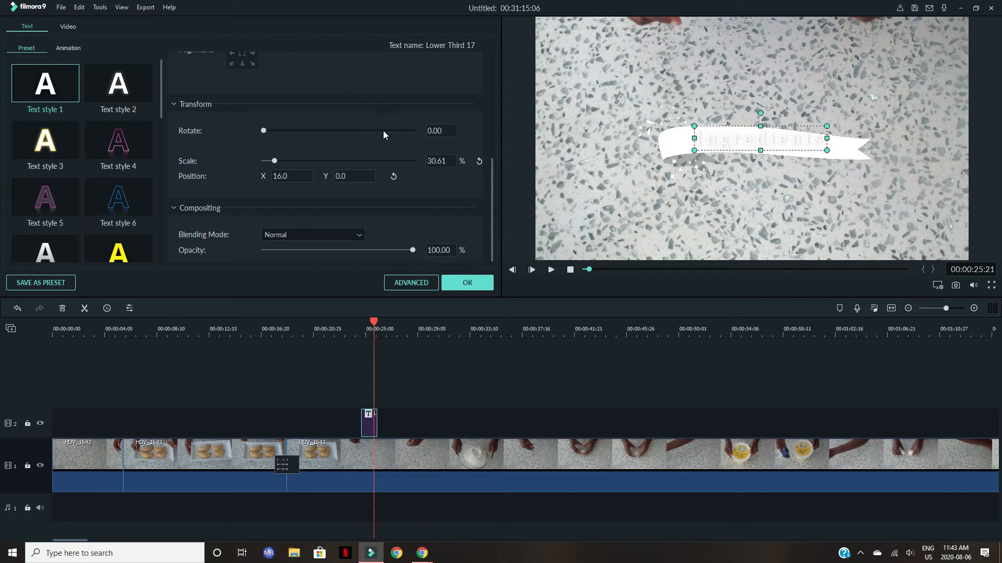
{"action": "scroll", "coordinate": [384, 130], "scroll_direction": "up", "scroll_amount": 5}
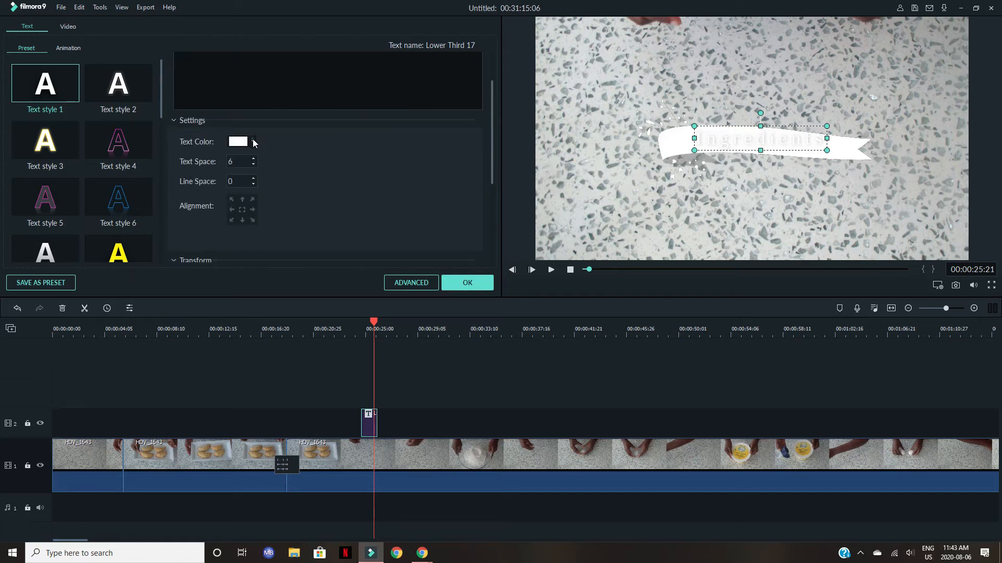
{"action": "left_click", "coordinate": [253, 142]}
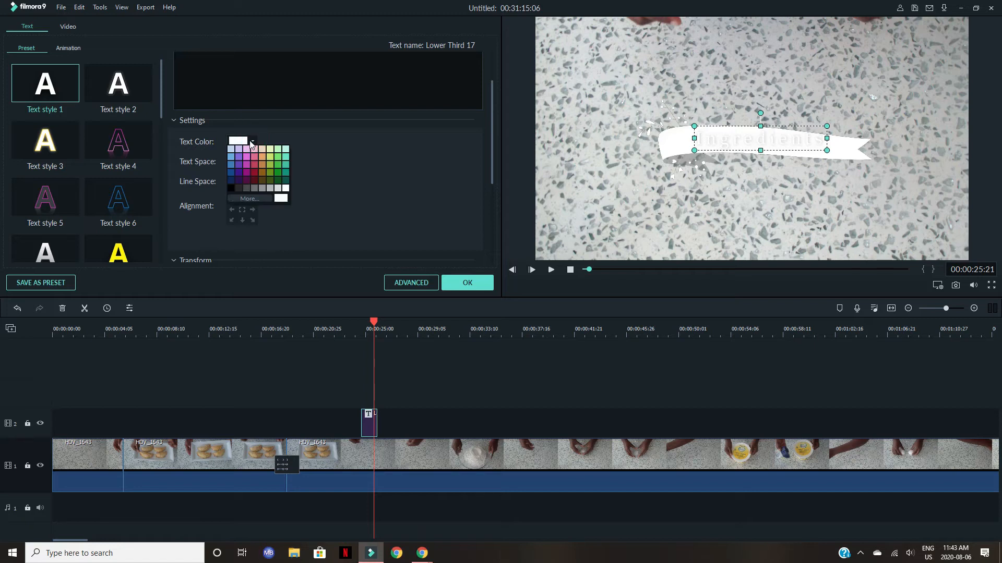
{"action": "left_click", "coordinate": [233, 187]}
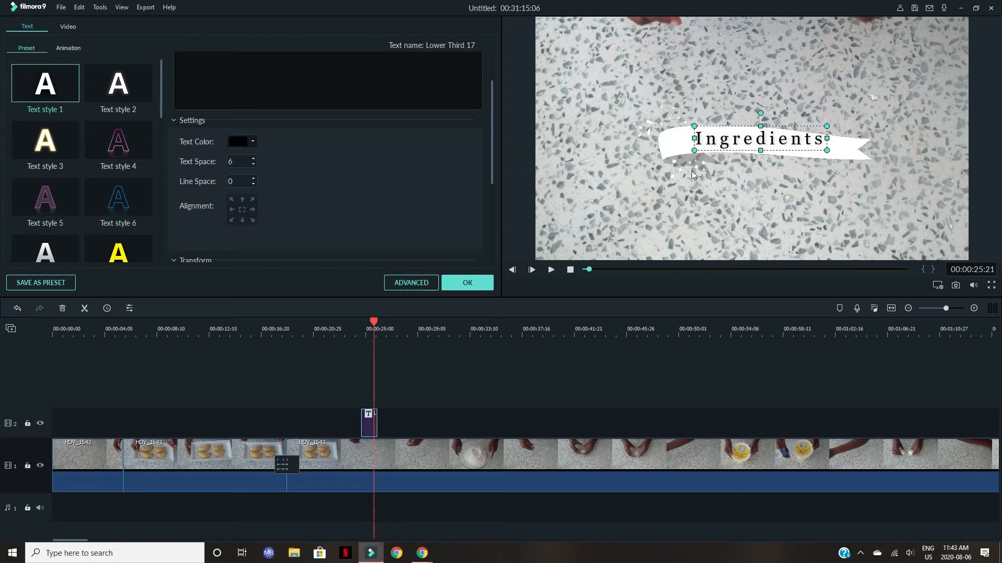
Reduce the Ingredients text's character spacing to 2 in the advanced text editor and confirm the title edits.
{"action": "left_click", "coordinate": [737, 169]}
{"action": "left_click", "coordinate": [732, 148]}
{"action": "left_click", "coordinate": [794, 190]}
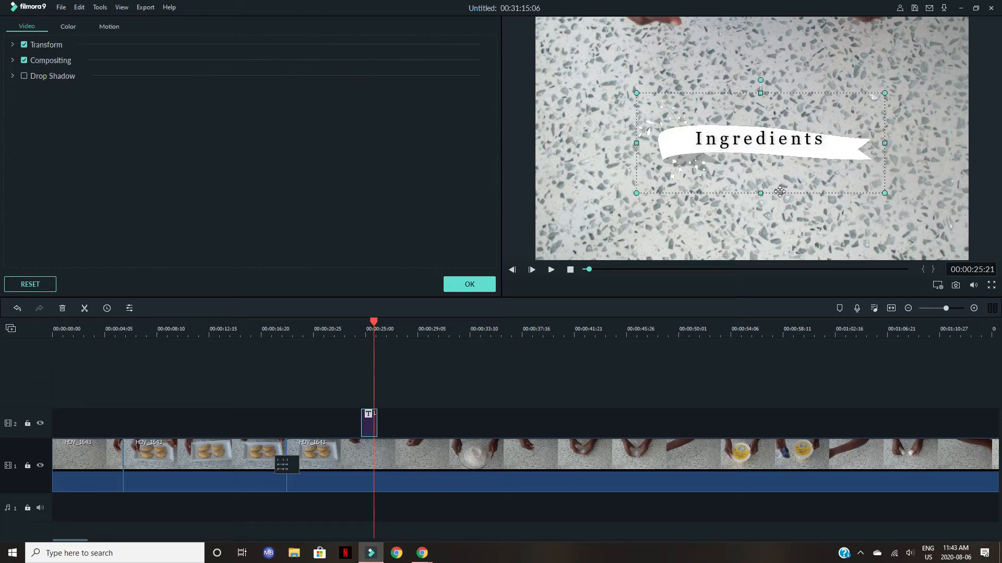
{"action": "left_click", "coordinate": [807, 242]}
{"action": "left_click", "coordinate": [777, 141]}
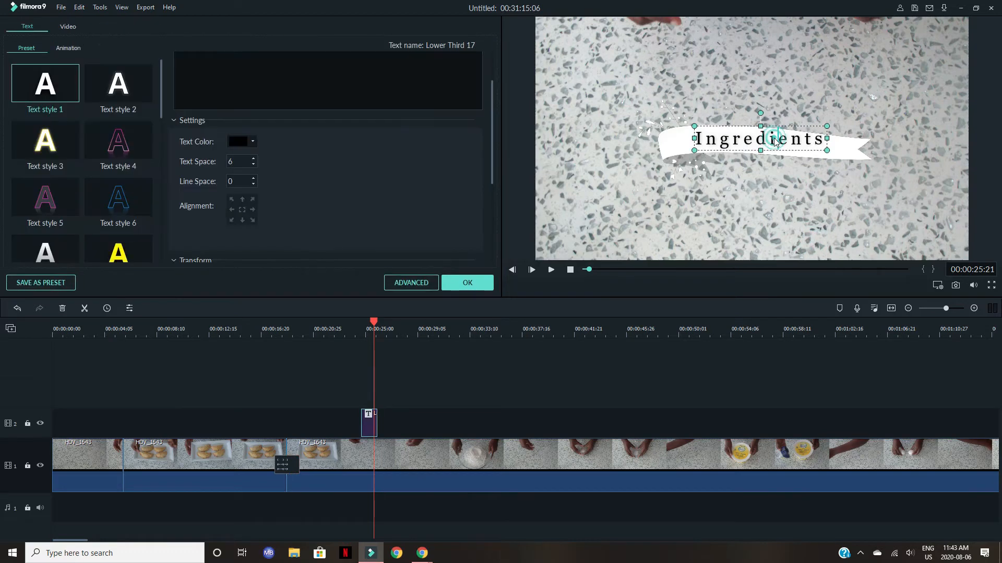
{"action": "left_click", "coordinate": [409, 283]}
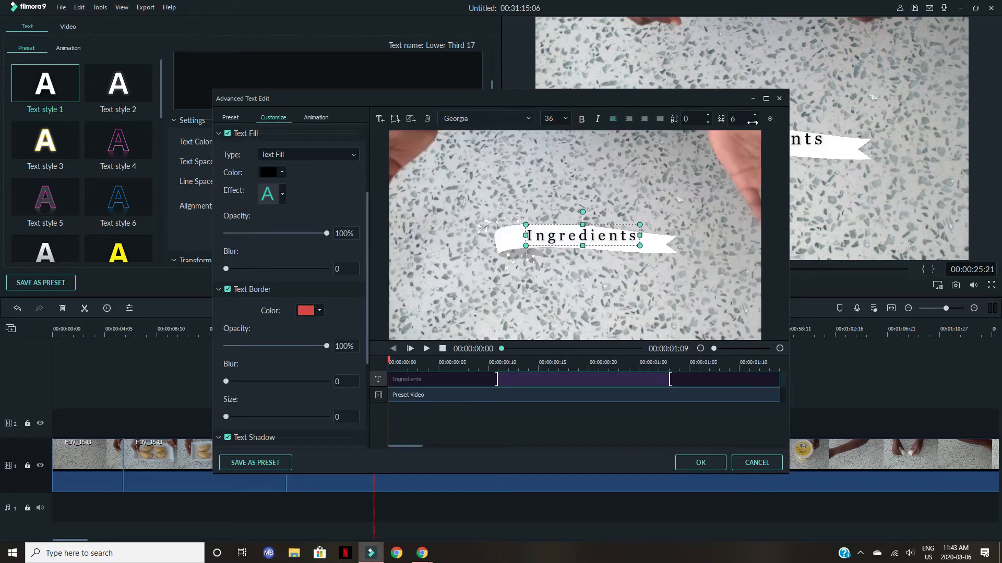
{"action": "left_click", "coordinate": [754, 122]}
{"action": "left_click", "coordinate": [700, 463]}
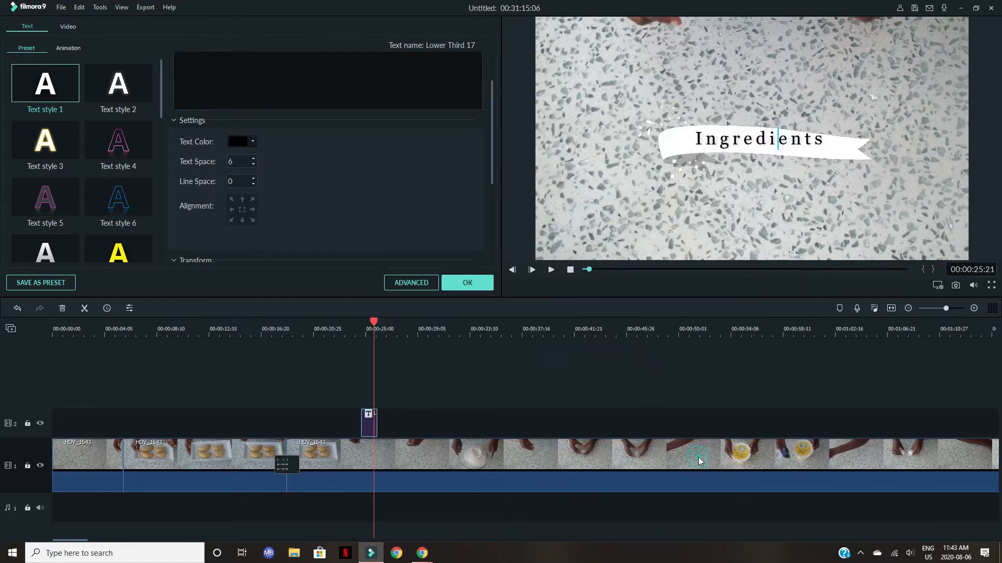
{"action": "left_click", "coordinate": [825, 170]}
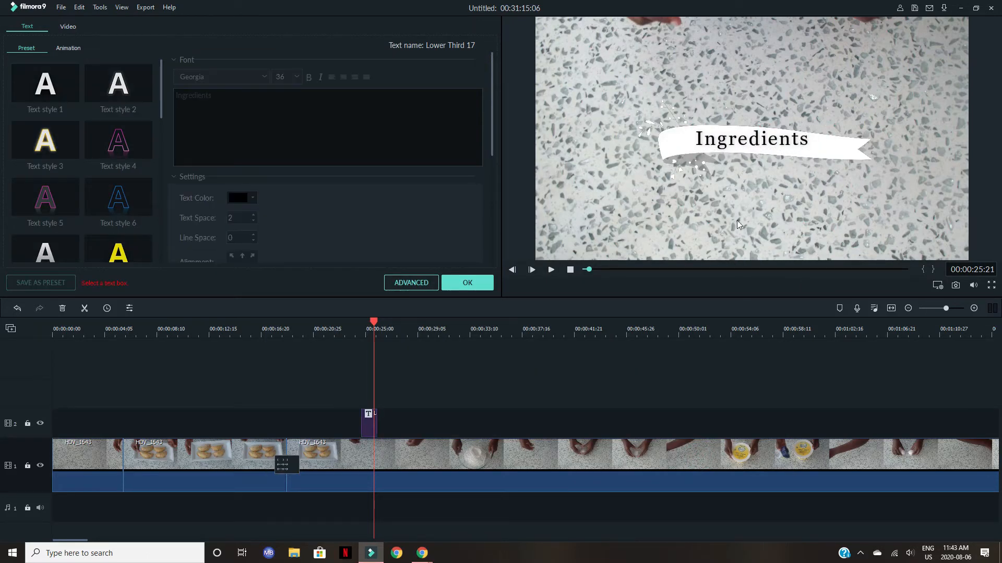
{"action": "left_click", "coordinate": [467, 282]}
Play the video from the start of the Ingredients title to 00:00:31:09 to check how the title appears.
{"action": "left_click_drag", "start_coordinate": [374, 321], "coordinate": [360, 318]}
{"action": "left_click", "coordinate": [551, 269]}
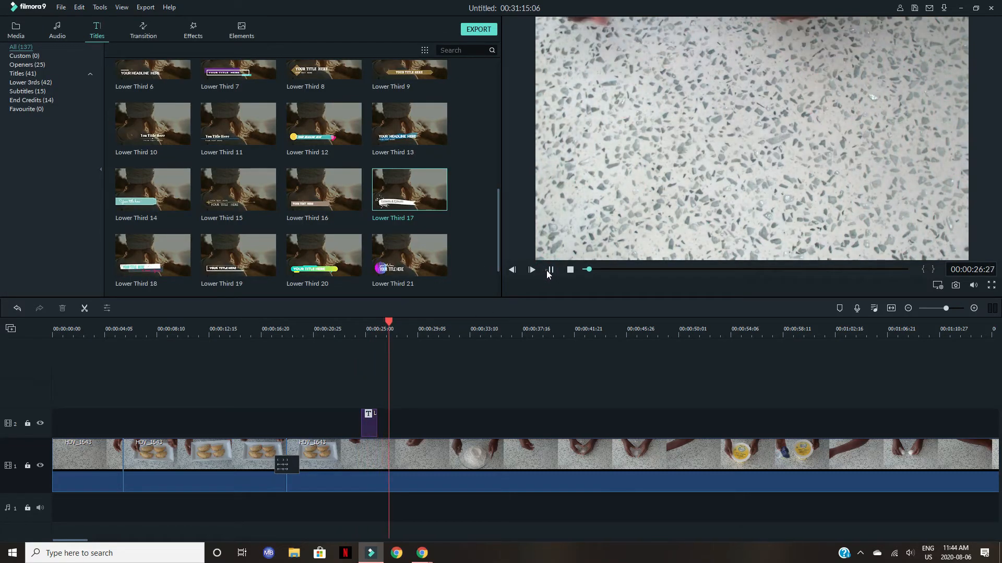
{"action": "left_click", "coordinate": [549, 272]}
{"action": "left_click", "coordinate": [550, 271]}
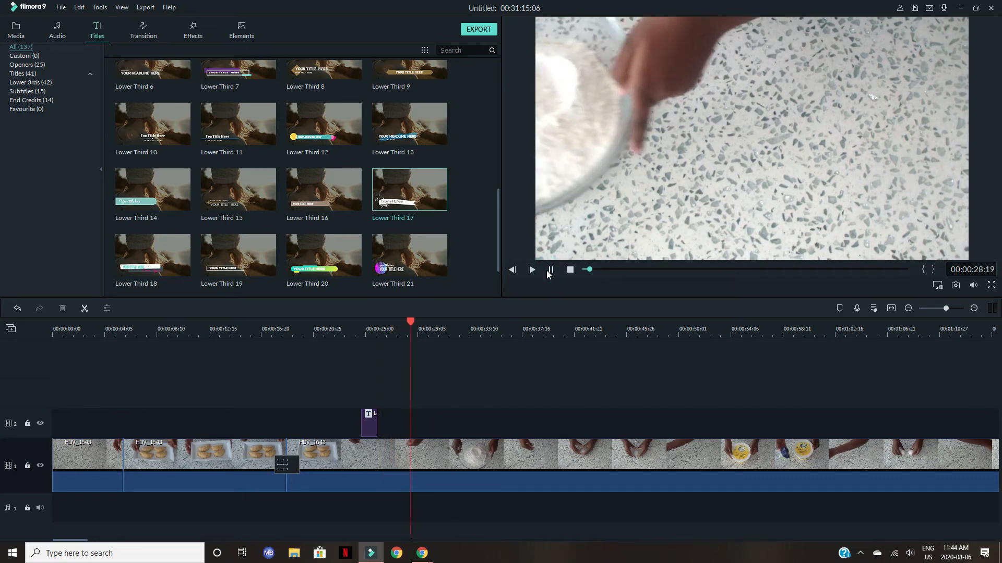
{"action": "left_click", "coordinate": [549, 272]}
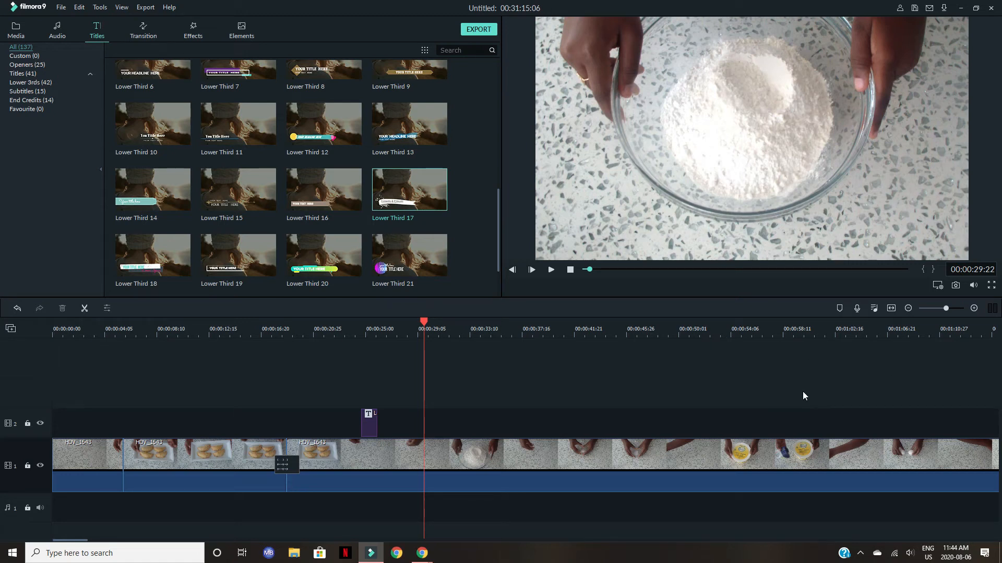
{"action": "left_click", "coordinate": [551, 269]}
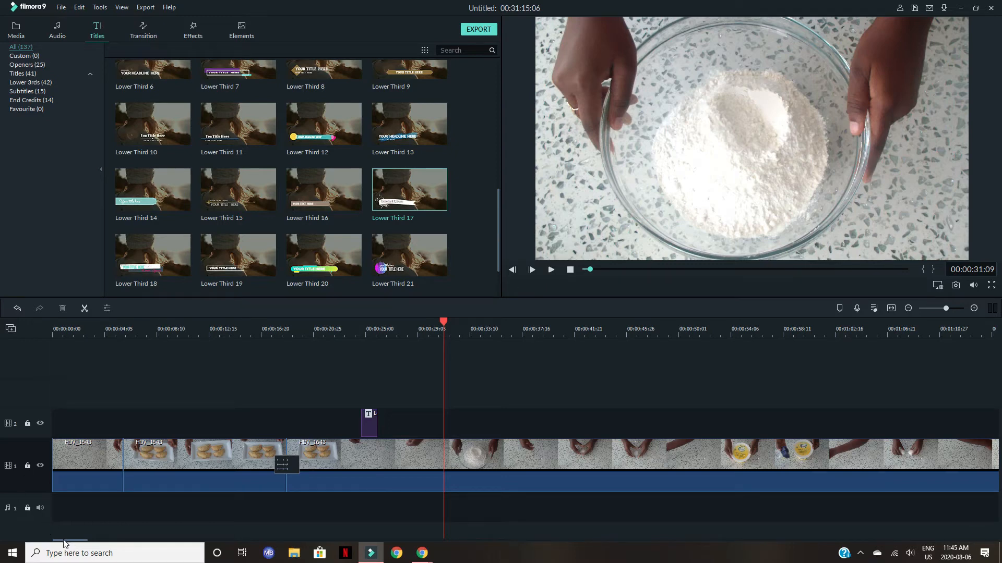
Fit the whole project in the timeline and scrub through clips HDV_1643 and HDV_1644 to 00:30:55:28.
{"action": "left_click_drag", "start_coordinate": [63, 542], "coordinate": [908, 490]}
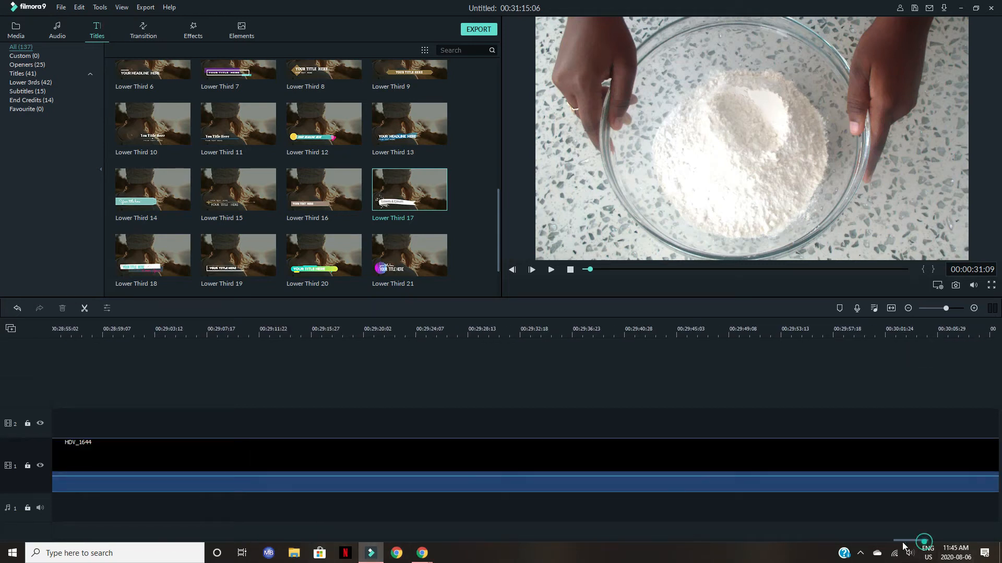
{"action": "left_click_drag", "start_coordinate": [904, 546], "coordinate": [55, 546]}
{"action": "left_click_drag", "start_coordinate": [923, 331], "coordinate": [172, 346]}
{"action": "left_click_drag", "start_coordinate": [565, 329], "coordinate": [250, 341]}
{"action": "left_click_drag", "start_coordinate": [805, 336], "coordinate": [402, 317]}
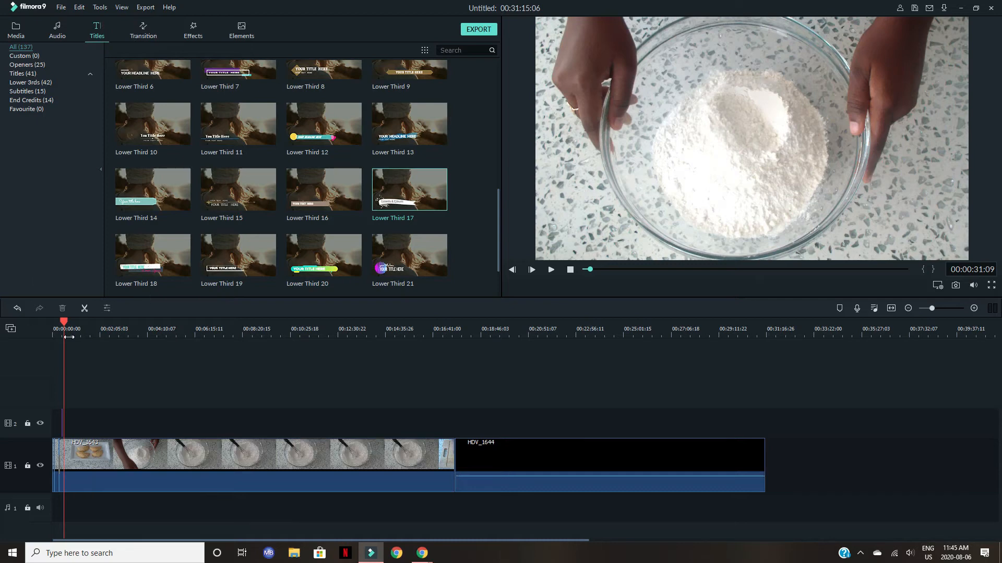
{"action": "left_click_drag", "start_coordinate": [63, 321], "coordinate": [489, 349]}
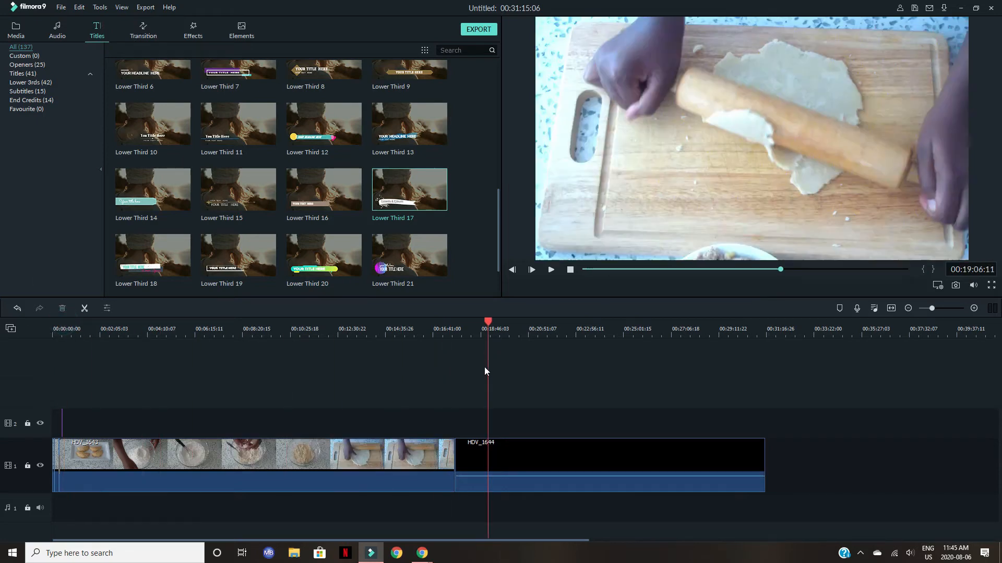
{"action": "left_click", "coordinate": [515, 332]}
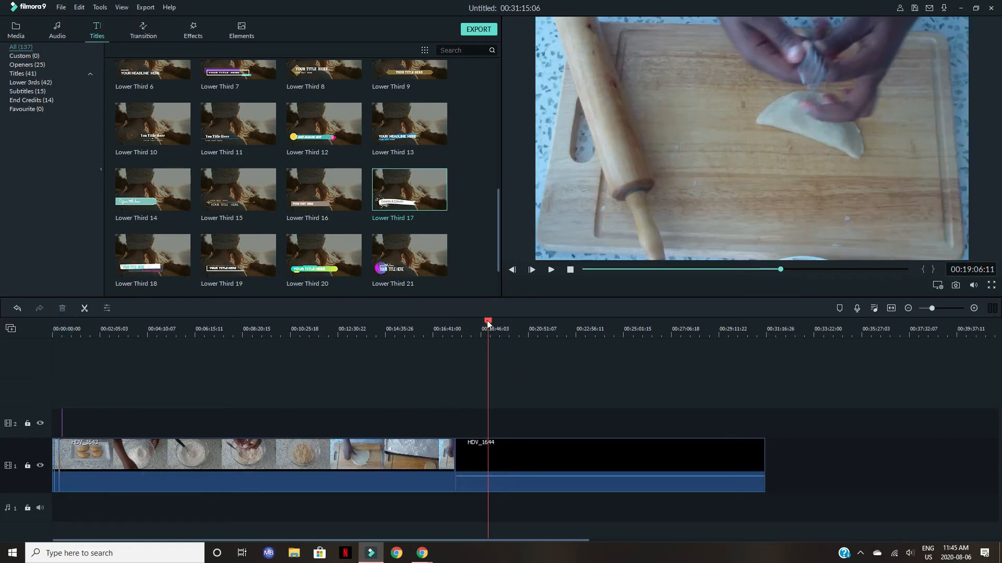
{"action": "left_click_drag", "start_coordinate": [515, 333], "coordinate": [533, 345]}
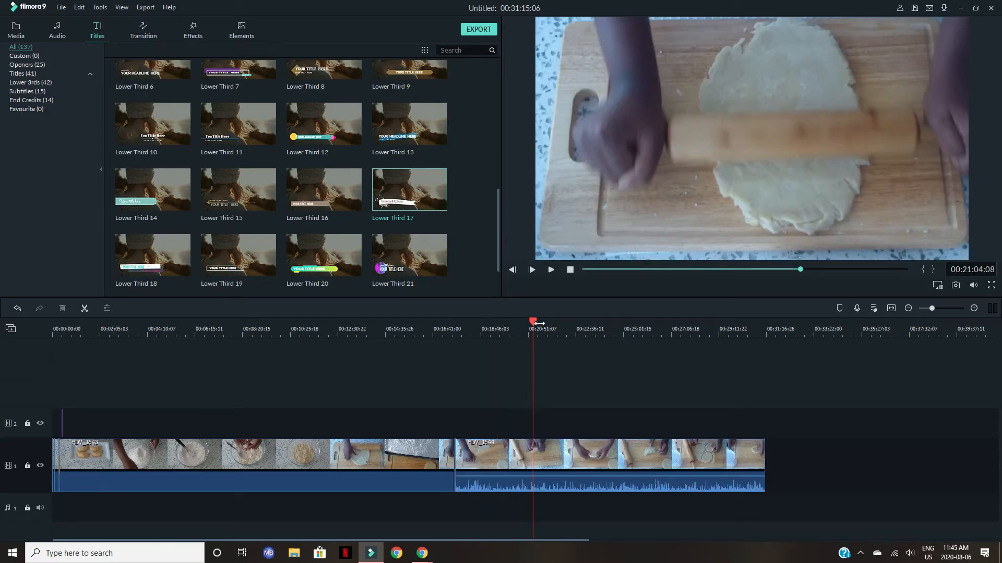
{"action": "left_click_drag", "start_coordinate": [539, 323], "coordinate": [228, 340]}
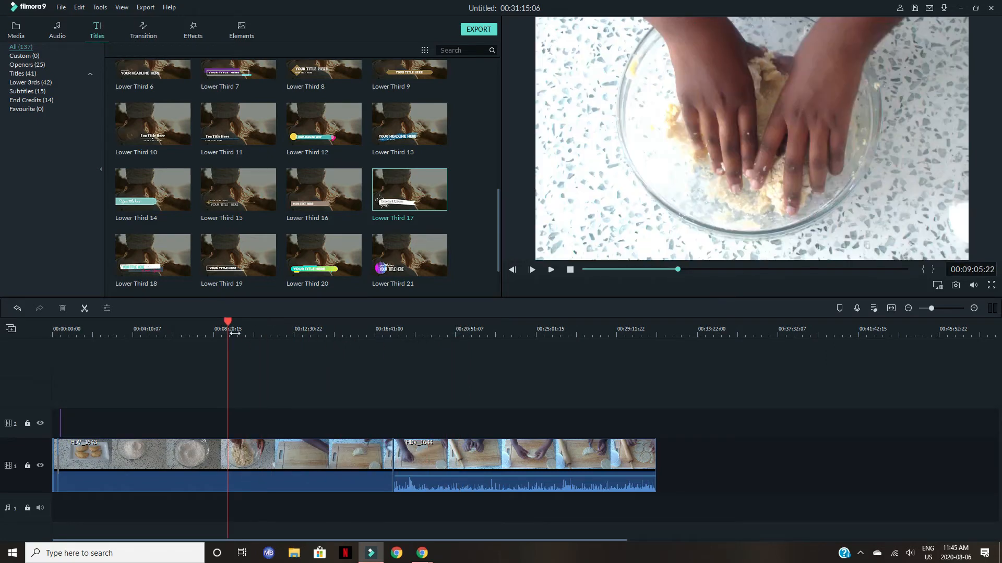
{"action": "left_click_drag", "start_coordinate": [223, 324], "coordinate": [650, 396]}
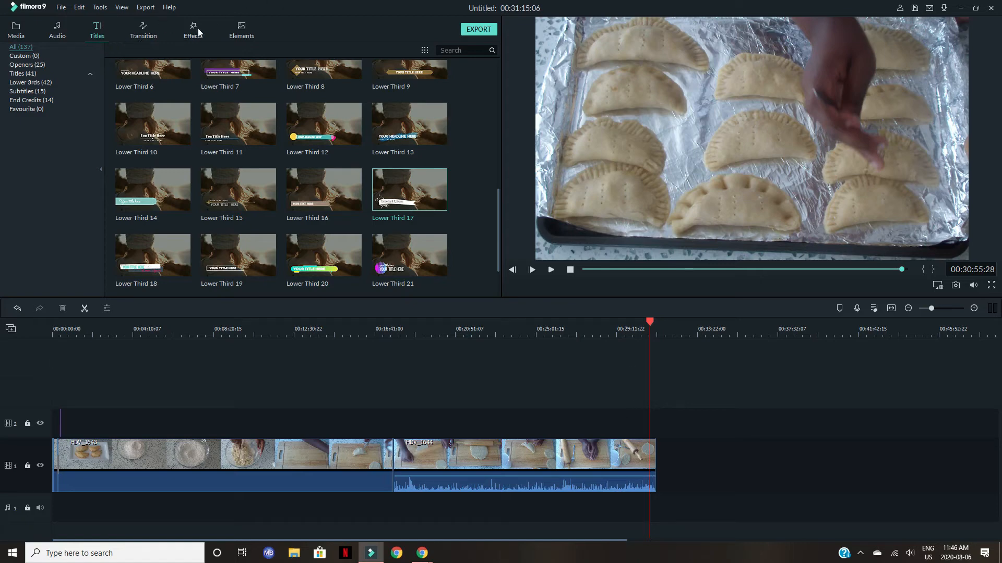
Add Badge Element 9 above the end of clip HDV_1644 and position the playhead at 00:31:11:25 to edit the badge.
{"action": "left_click", "coordinate": [238, 34]}
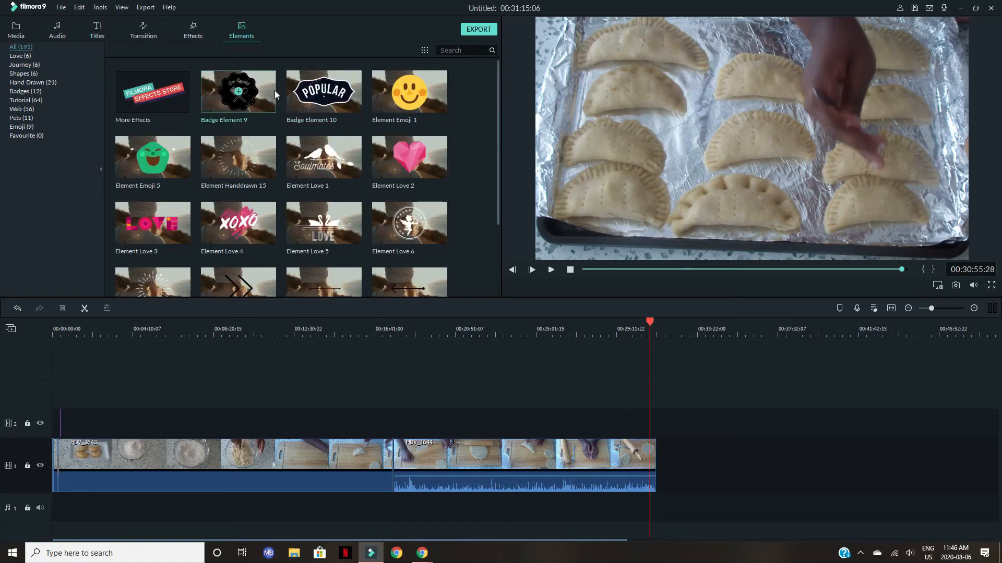
{"action": "left_click_drag", "start_coordinate": [272, 98], "coordinate": [655, 435]}
{"action": "left_click_drag", "start_coordinate": [684, 332], "coordinate": [1000, 358]}
{"action": "left_click_drag", "start_coordinate": [754, 336], "coordinate": [957, 346]}
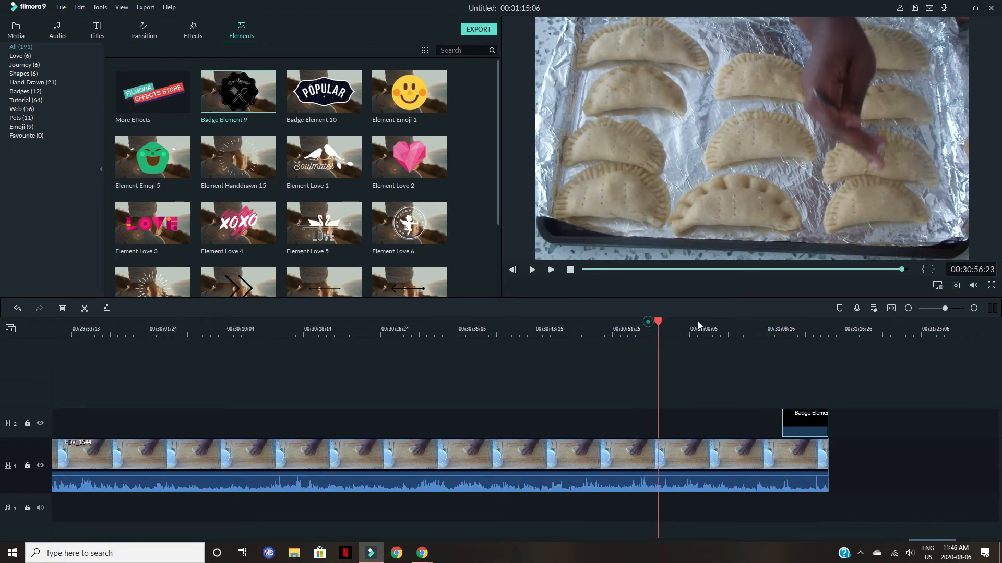
{"action": "left_click_drag", "start_coordinate": [654, 324], "coordinate": [806, 333]}
{"action": "double_click", "coordinate": [812, 427]}
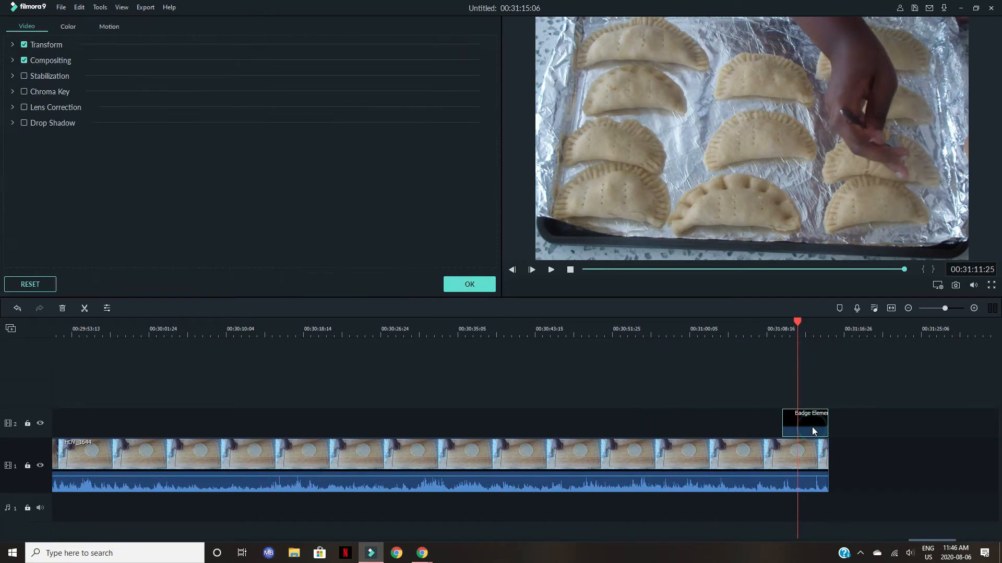
Shrink the Bon Appétit badge and move it to the lower-left corner of the video frame.
{"action": "left_click", "coordinate": [811, 427]}
{"action": "double_click", "coordinate": [790, 176]}
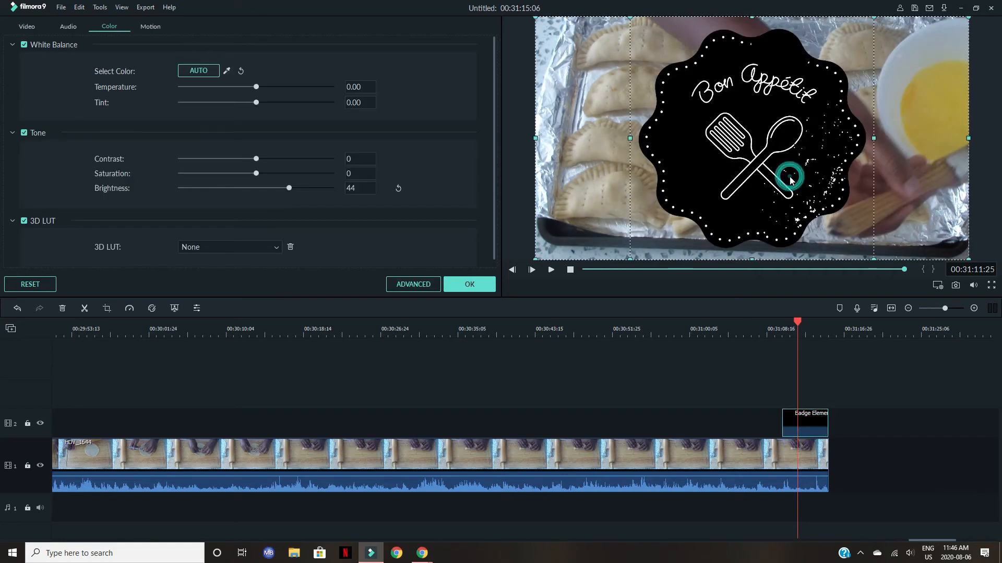
{"action": "left_click_drag", "start_coordinate": [629, 18], "coordinate": [790, 176]}
{"action": "left_click_drag", "start_coordinate": [820, 212], "coordinate": [941, 221]}
{"action": "left_click_drag", "start_coordinate": [922, 171], "coordinate": [565, 214]}
{"action": "right_click", "coordinate": [568, 214]}
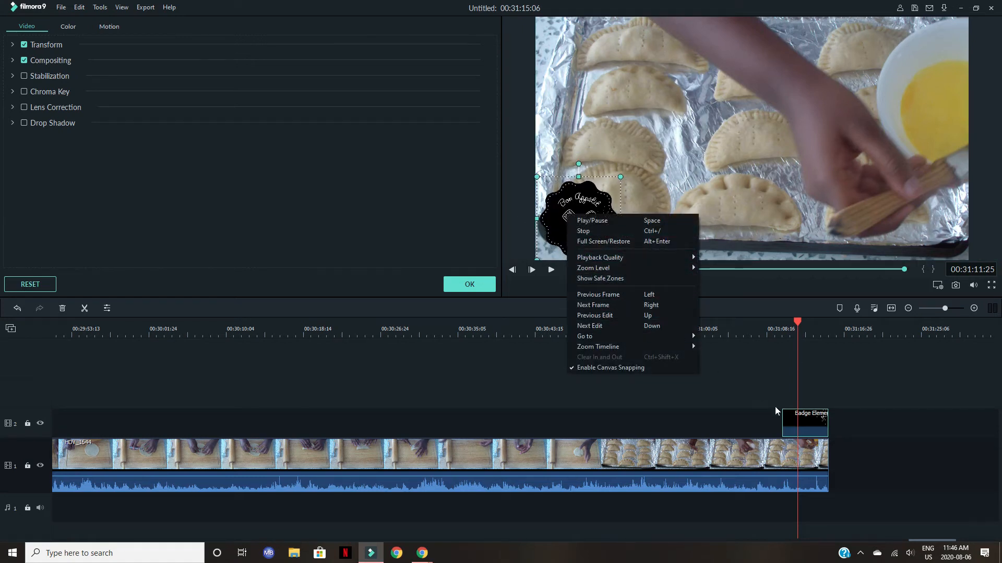
Delete the badge element from the timeline, close its settings and browse the Elements library.
{"action": "left_click", "coordinate": [809, 415]}
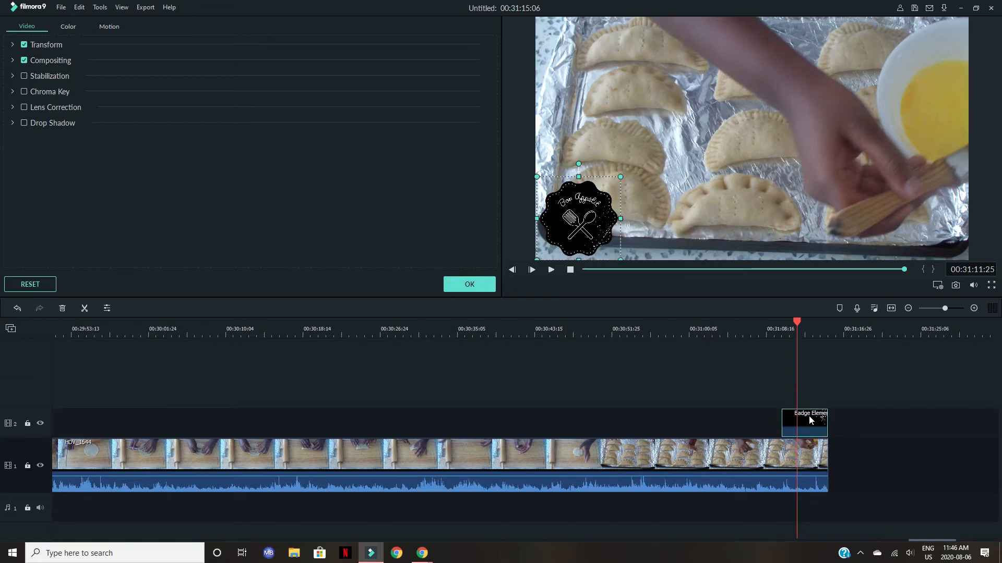
{"action": "right_click", "coordinate": [809, 416]}
{"action": "left_click", "coordinate": [859, 173]}
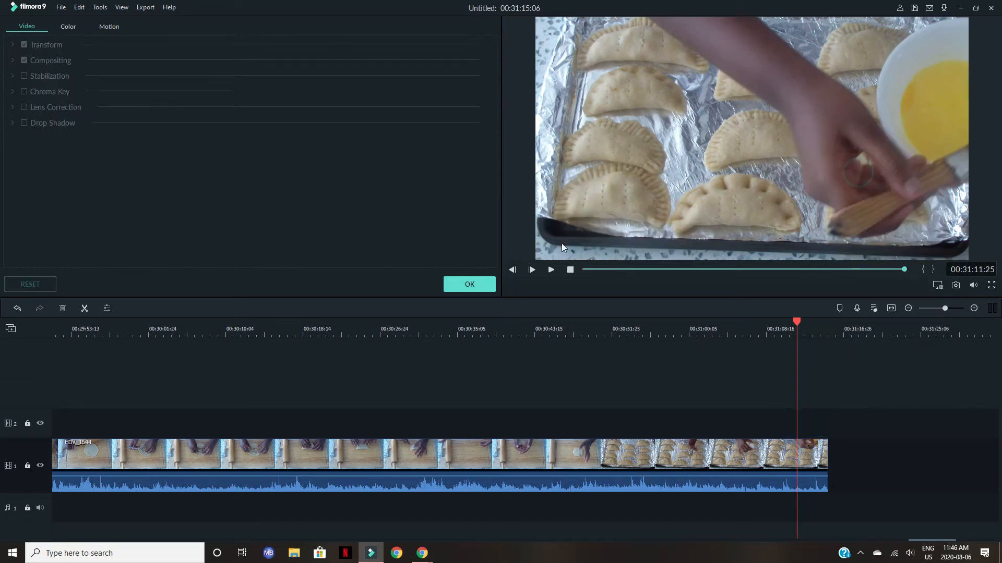
{"action": "left_click", "coordinate": [490, 285]}
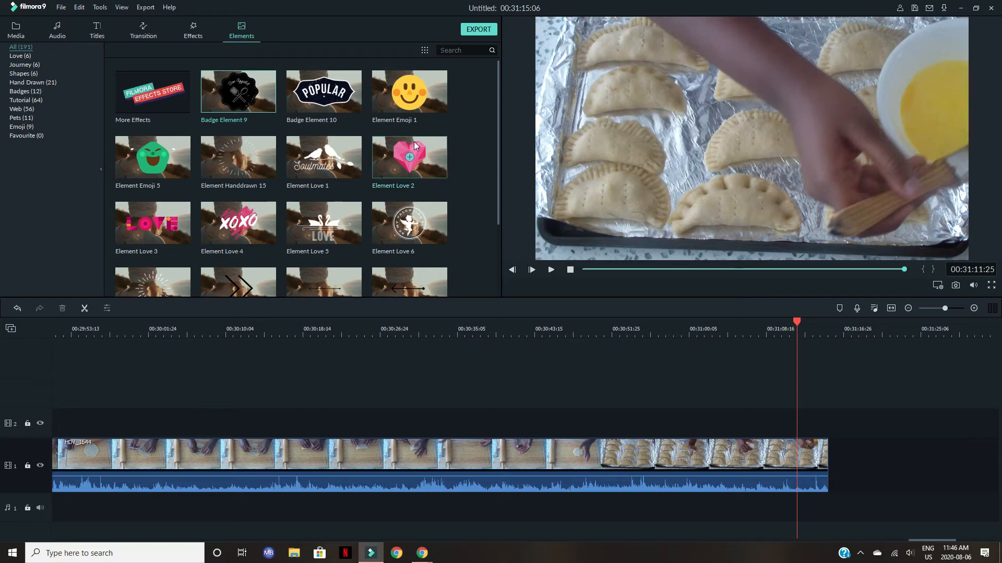
{"action": "scroll", "coordinate": [414, 142], "scroll_direction": "down", "scroll_amount": 20}
{"action": "scroll", "coordinate": [415, 136], "scroll_direction": "down", "scroll_amount": 4}
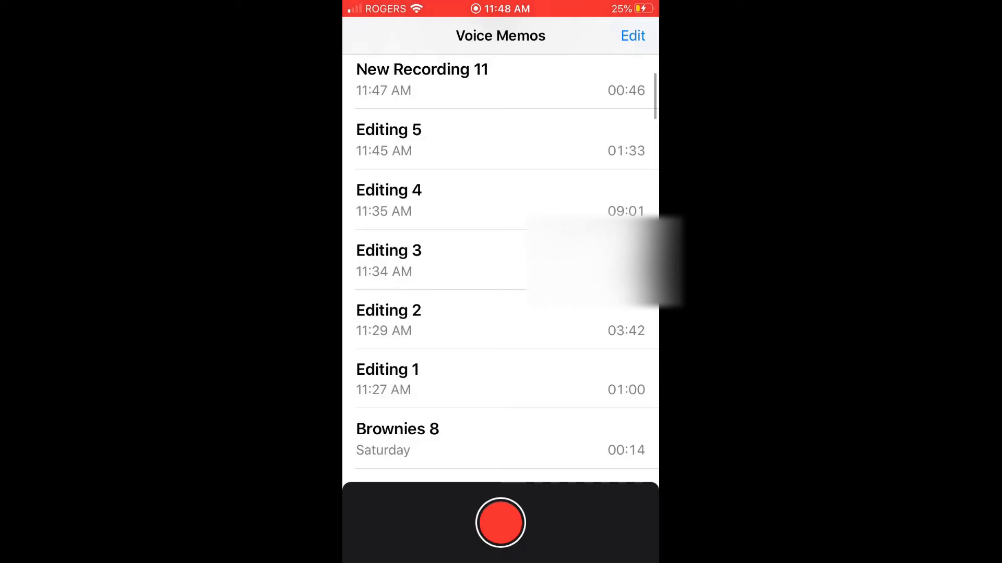
In Voice Memos on the phone, share the Editing 1 recording by Mail and send it to the chosen contact.
{"action": "left_click", "coordinate": [389, 372]}
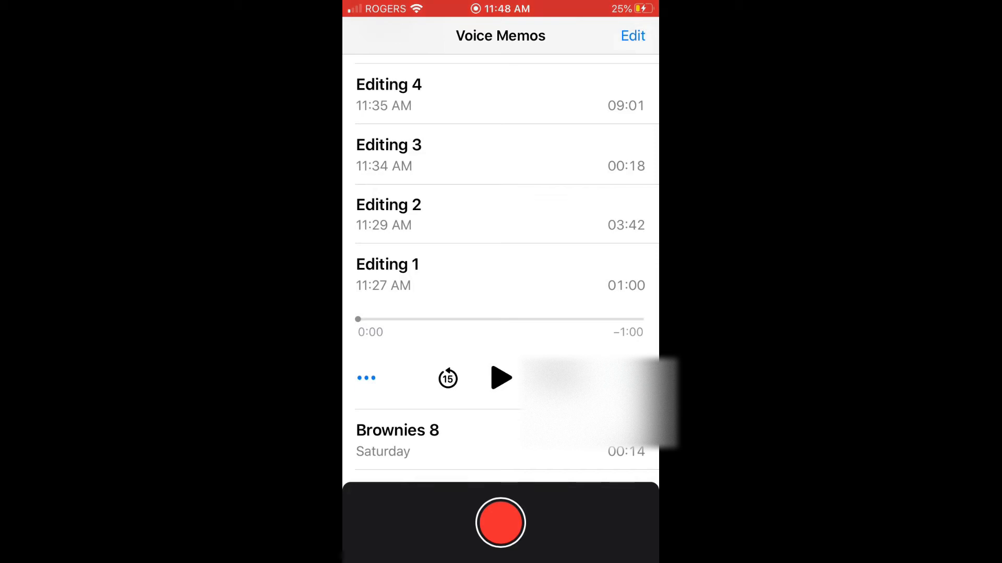
{"action": "left_click", "coordinate": [366, 378]}
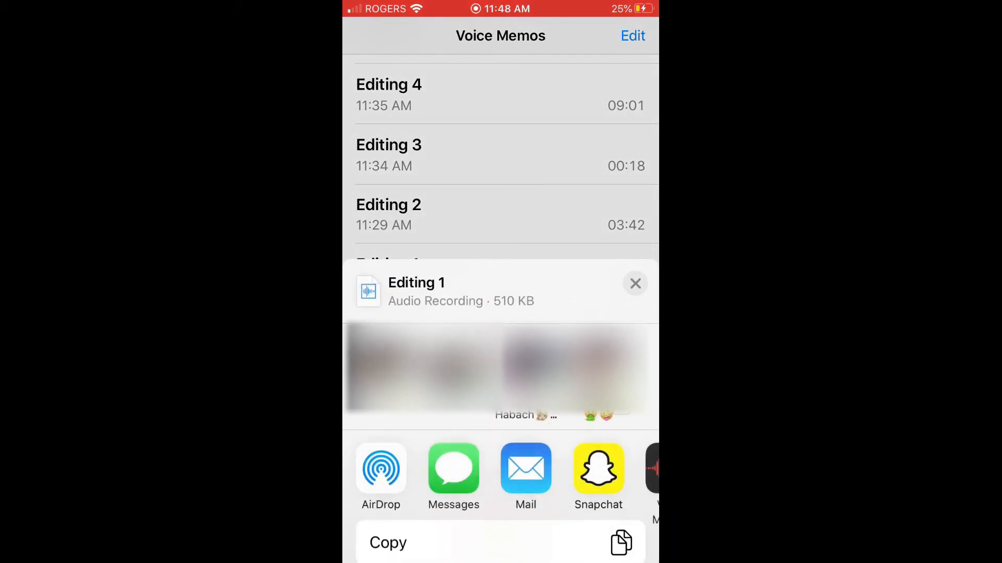
{"action": "left_click", "coordinate": [525, 468]}
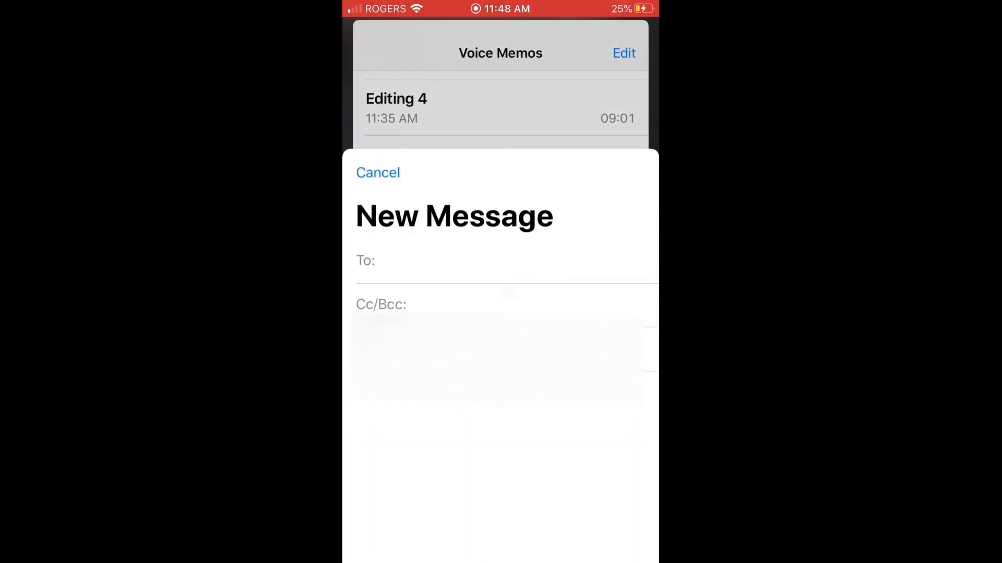
{"action": "type", "text": "na"}
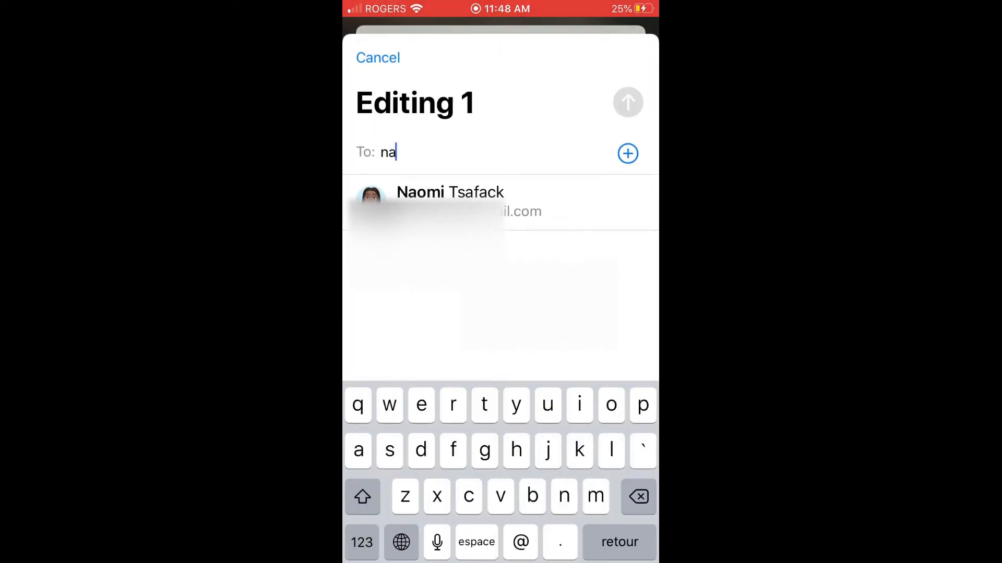
{"action": "left_click", "coordinate": [448, 194]}
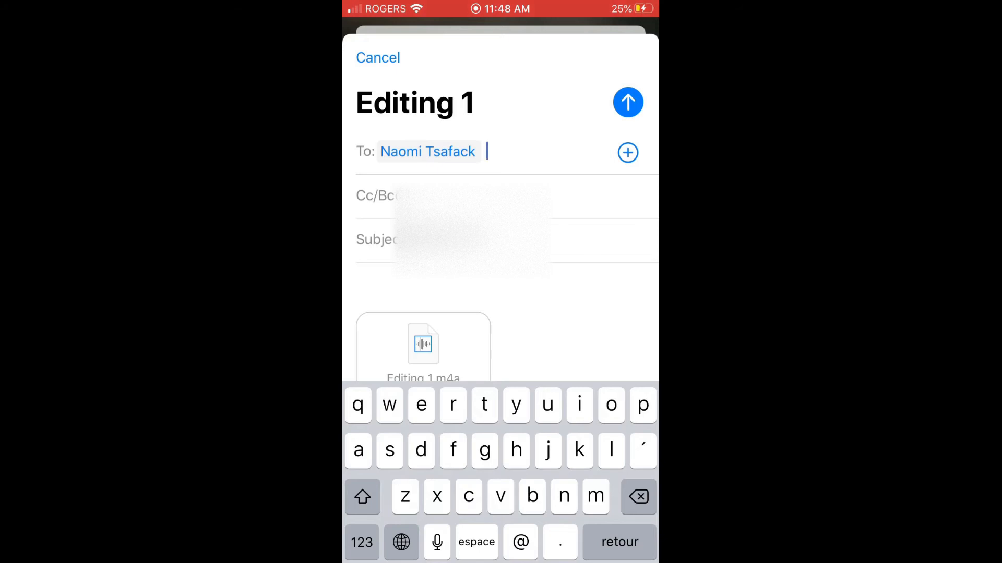
{"action": "left_click", "coordinate": [628, 102]}
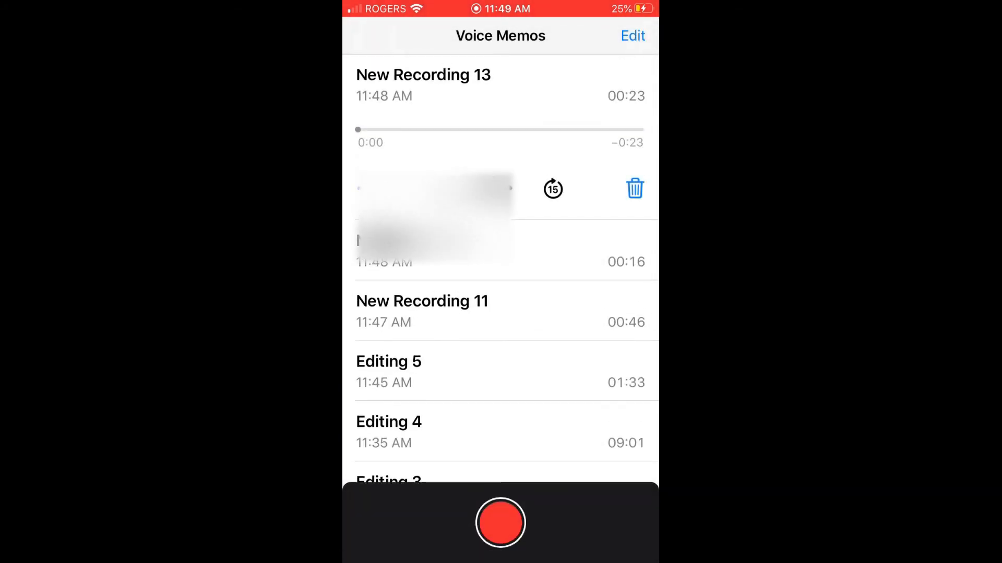
Rename the voice memo New Recording 11 as Editing 6.
{"action": "left_click", "coordinate": [470, 308]}
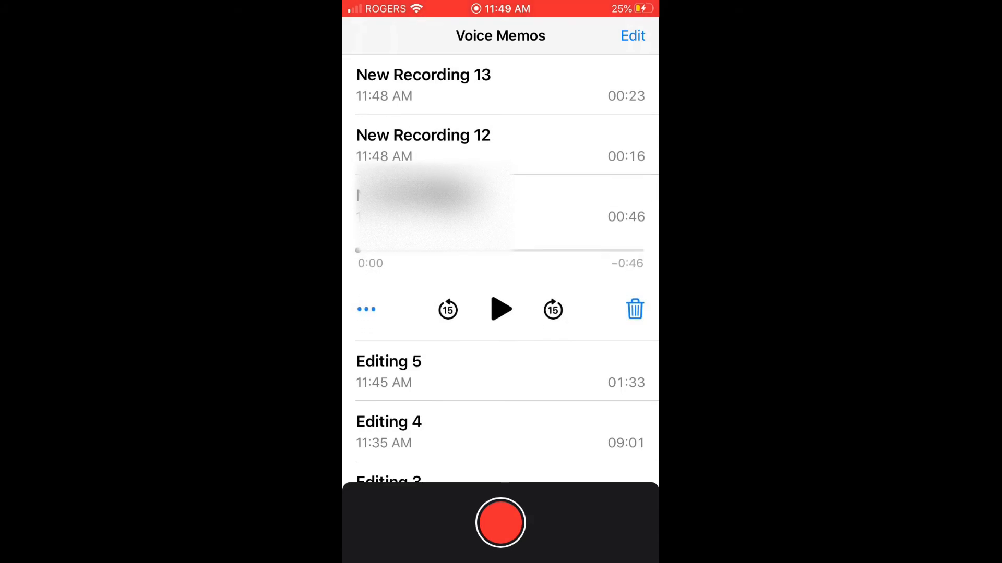
{"action": "left_click", "coordinate": [396, 196]}
{"action": "type", "text": "Editi"}
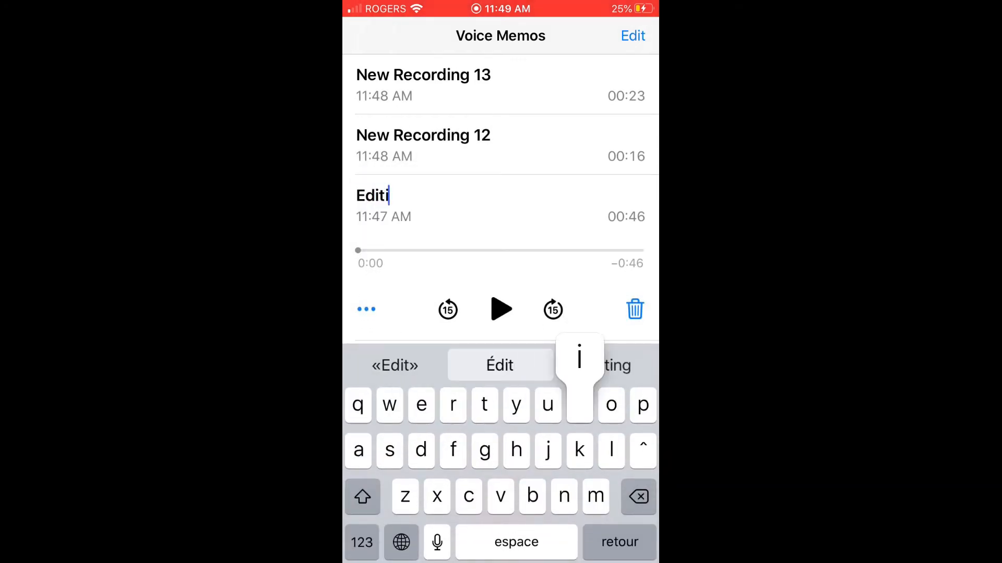
{"action": "type", "text": "ng 6"}
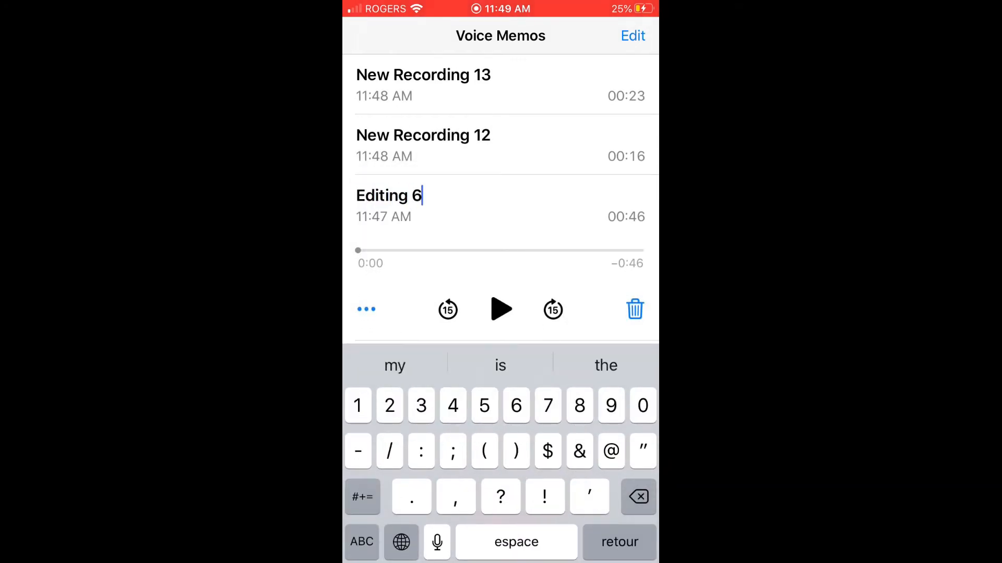
Rename the voice memo New Recording 12 as Editing 7.
{"action": "left_click", "coordinate": [500, 145]}
{"action": "left_click", "coordinate": [422, 135]}
{"action": "type", "text": "Editing 7"}
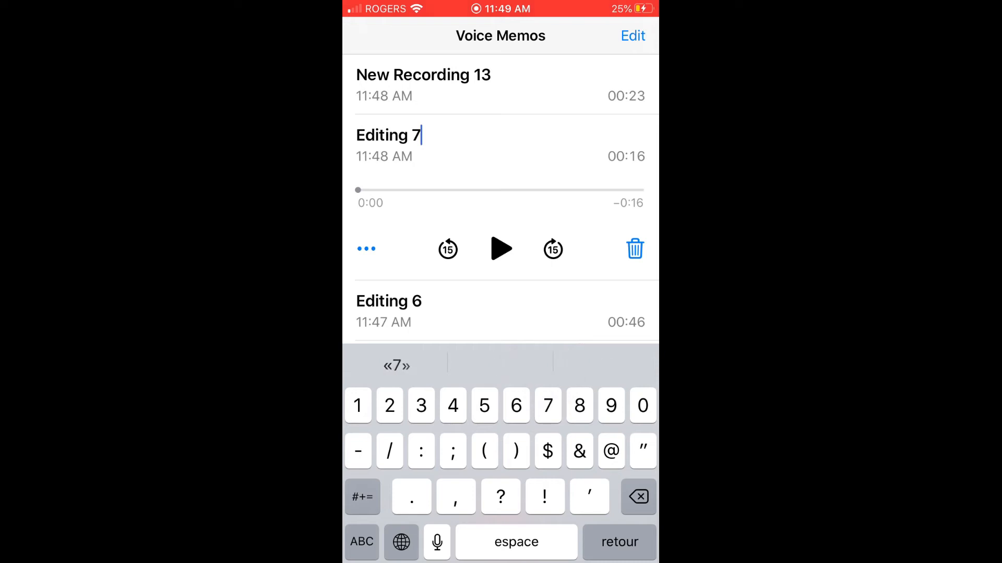
Rename the voice memo New Recording 13 as Editing 8.
{"action": "left_click", "coordinate": [500, 85]}
{"action": "left_click", "coordinate": [423, 74]}
{"action": "type", "text": "Editing "}
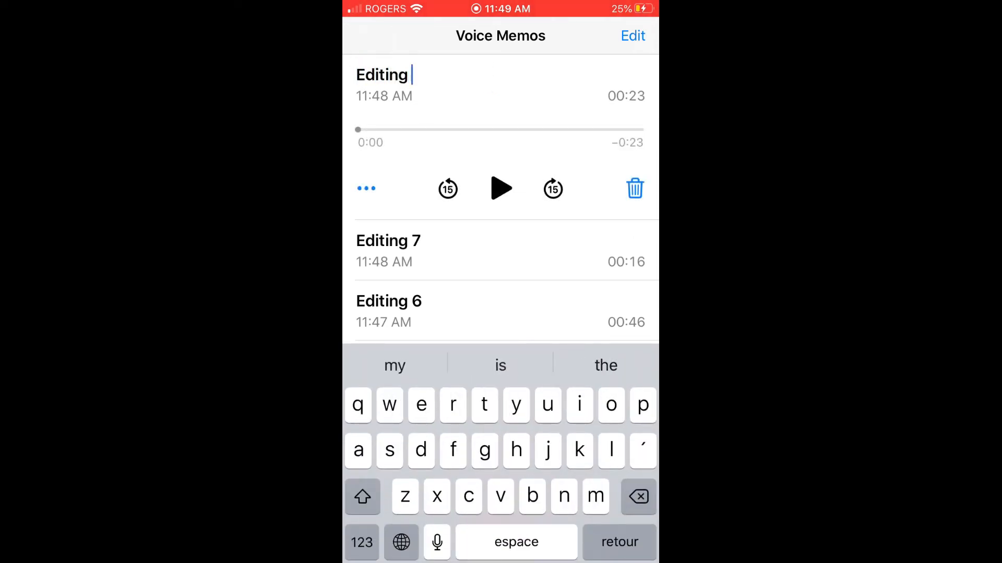
{"action": "type", "text": "8"}
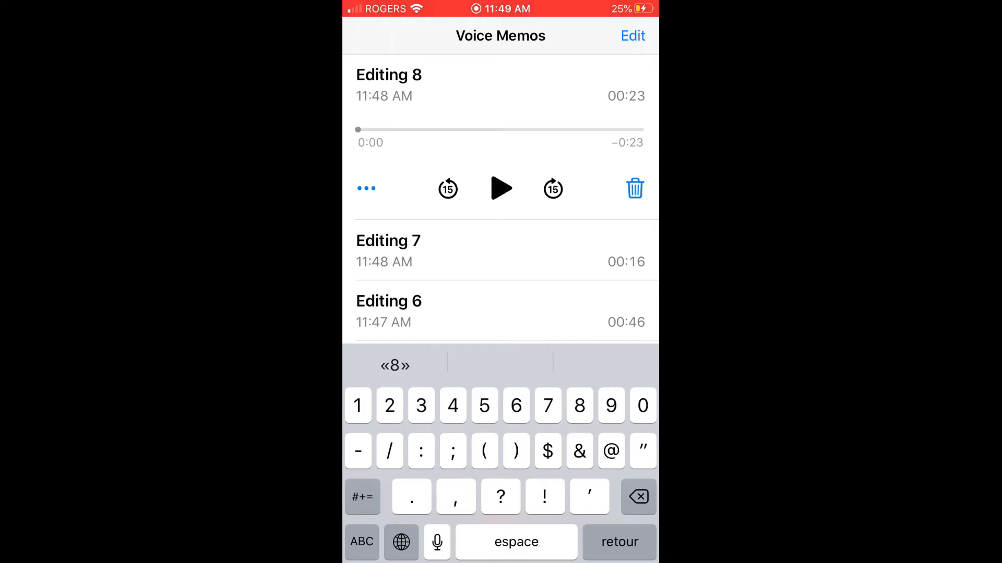
{"action": "key", "text": "Return"}
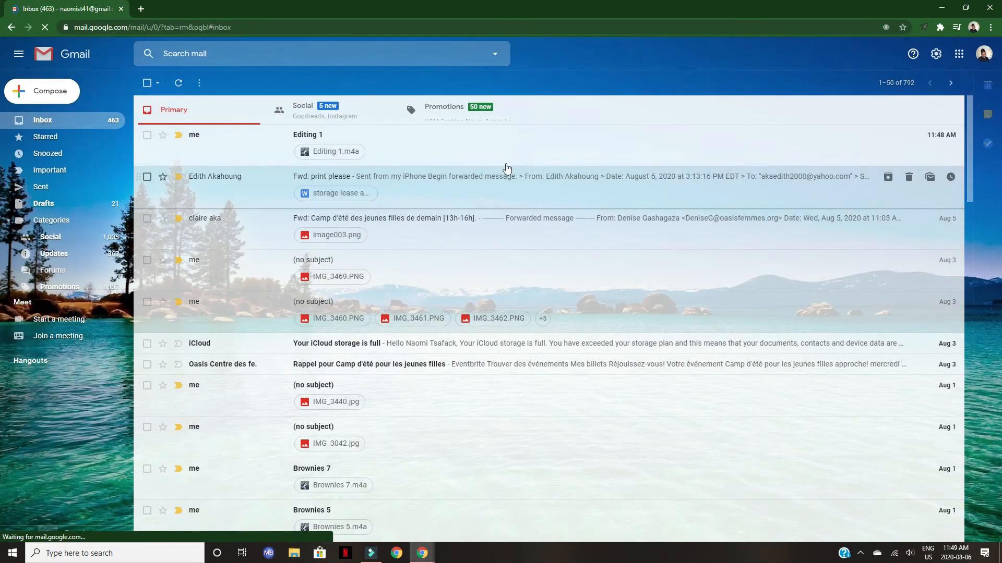
In Gmail on the computer, download the Editing 1.m4a attachment and close its preview.
{"action": "left_click", "coordinate": [301, 156]}
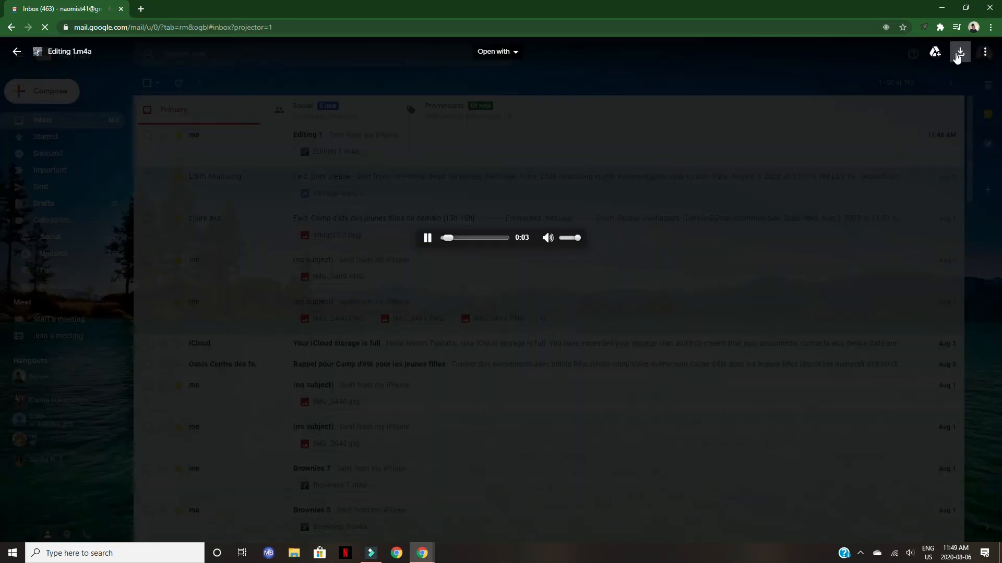
{"action": "left_click", "coordinate": [958, 56]}
{"action": "left_click", "coordinate": [16, 51]}
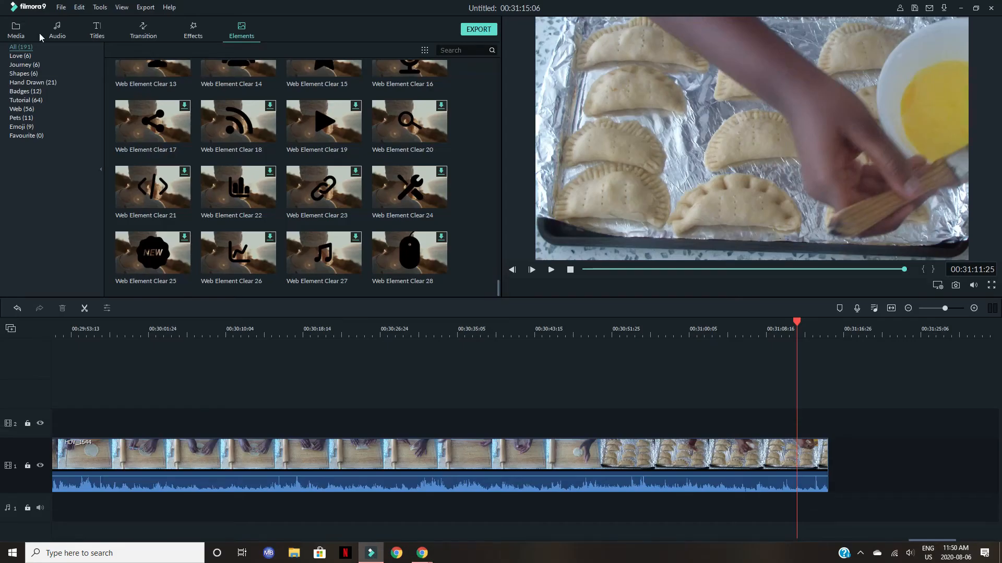
Back in Filmora9, import the Editing 1 audio file from Downloads into My Music.
{"action": "left_click", "coordinate": [52, 108]}
{"action": "scroll", "coordinate": [364, 121], "scroll_direction": "down", "scroll_amount": 3}
{"action": "scroll", "coordinate": [364, 121], "scroll_direction": "up", "scroll_amount": 3}
{"action": "left_click", "coordinate": [162, 52]}
{"action": "left_click", "coordinate": [163, 64]}
{"action": "left_click", "coordinate": [39, 94]}
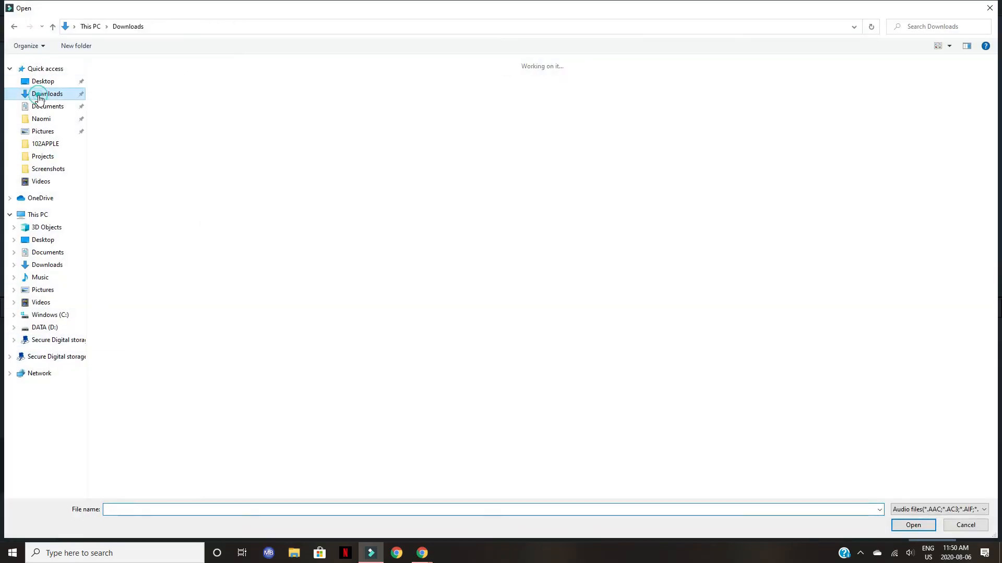
{"action": "left_click", "coordinate": [104, 92]}
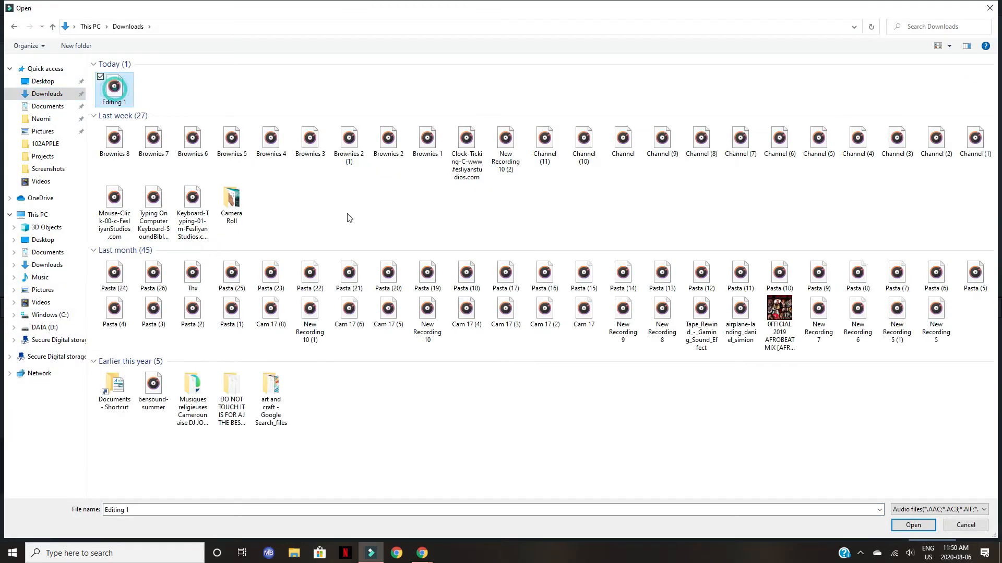
{"action": "left_click", "coordinate": [908, 527]}
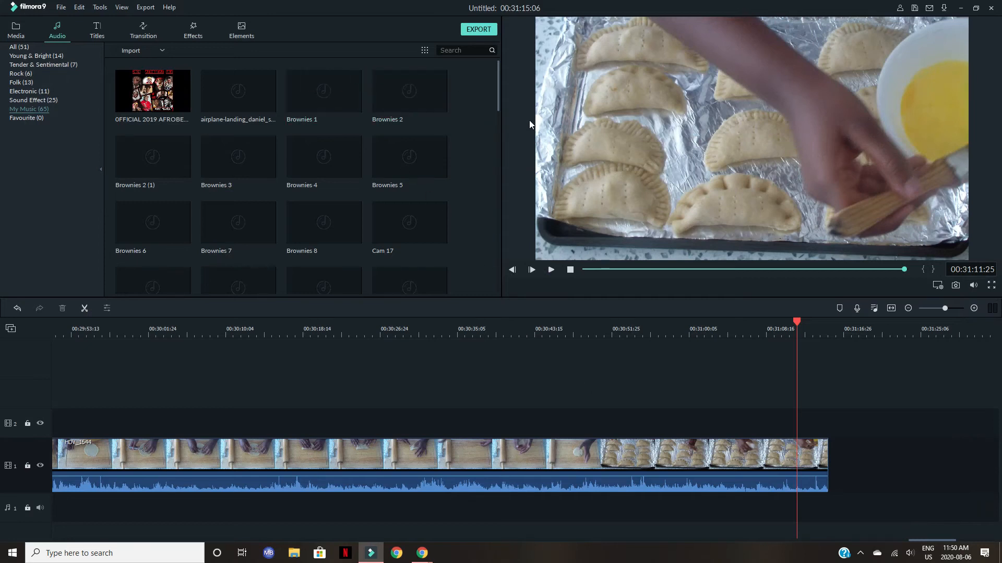
Place the Editing 1 recording on an audio track beneath clip HDV_1644 and delete it from the timeline again.
{"action": "left_click_drag", "start_coordinate": [498, 80], "coordinate": [471, 166]}
{"action": "scroll", "coordinate": [469, 181], "scroll_direction": "down", "scroll_amount": 8}
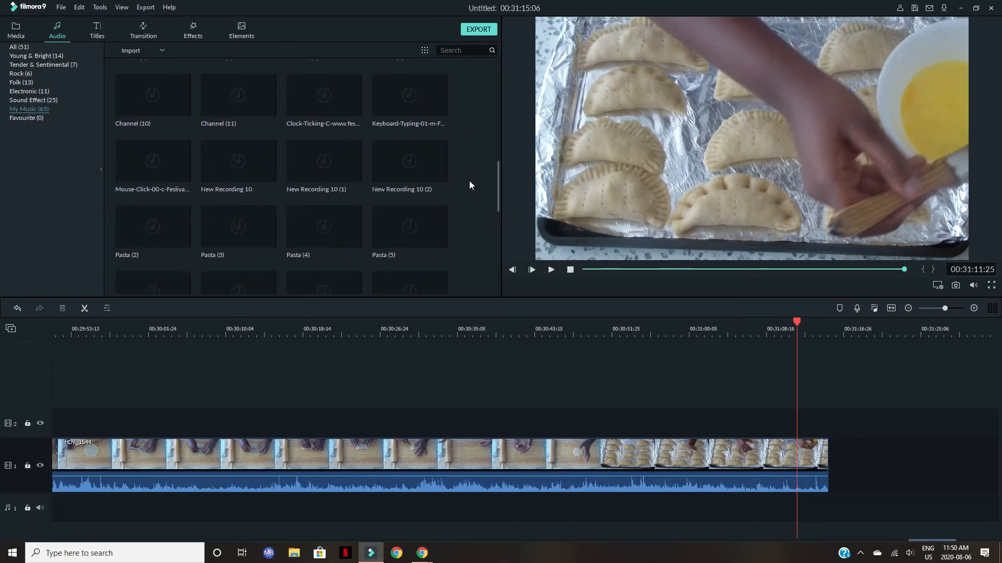
{"action": "left_click_drag", "start_coordinate": [142, 258], "coordinate": [52, 498]}
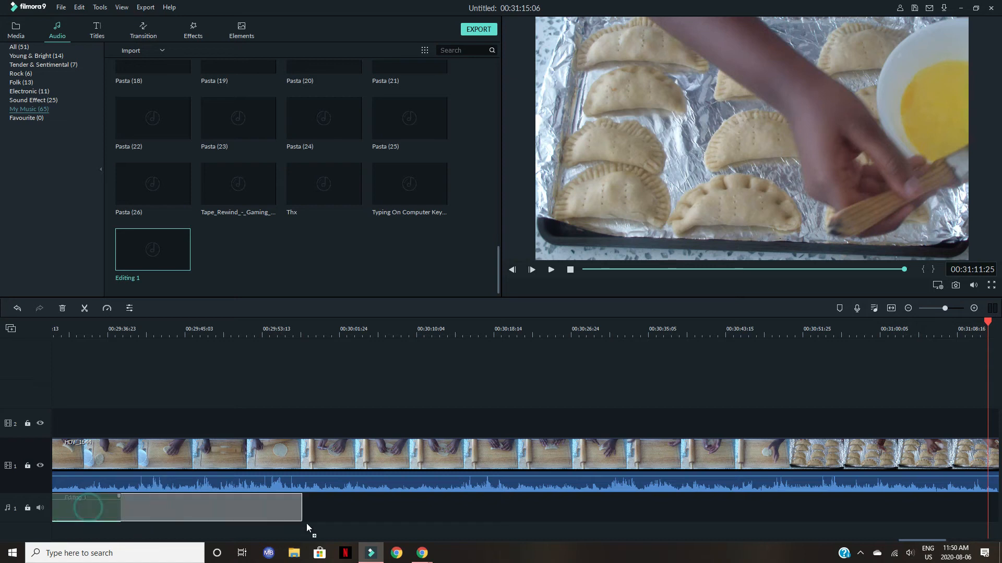
{"action": "left_click_drag", "start_coordinate": [299, 521], "coordinate": [774, 491]}
{"action": "right_click", "coordinate": [371, 476]}
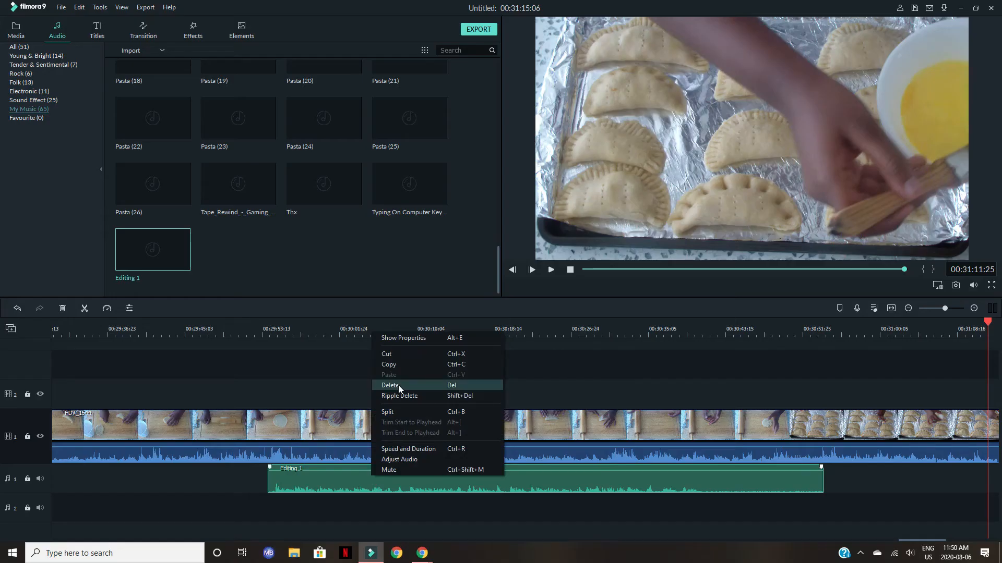
{"action": "left_click", "coordinate": [399, 385]}
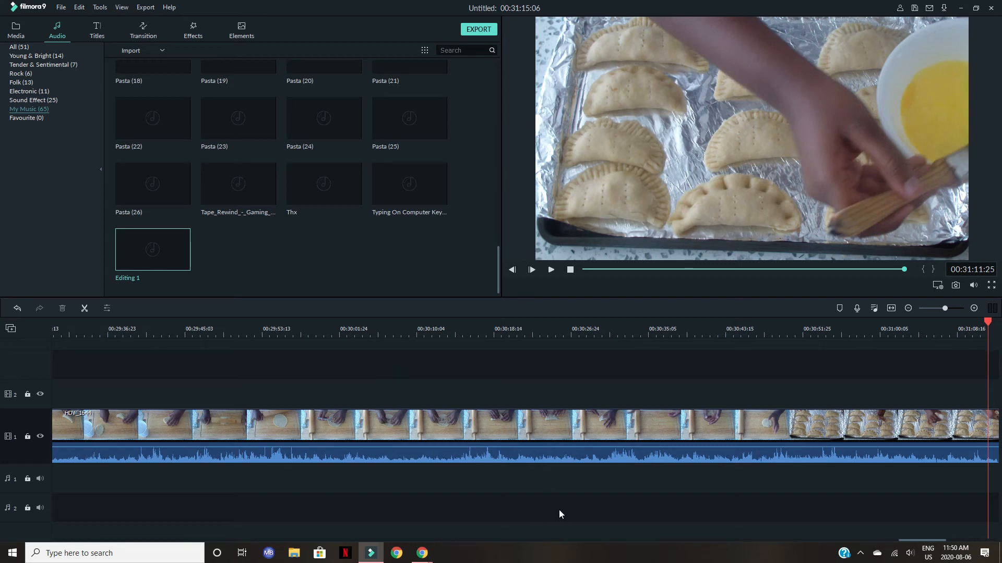
Switch to Chrome and compare the YouTube channels dreamershope and Breaking Copyright as sources of non-copyrighted music.
{"action": "mouse_move", "coordinate": [423, 557]}
{"action": "mouse_move", "coordinate": [321, 114]}
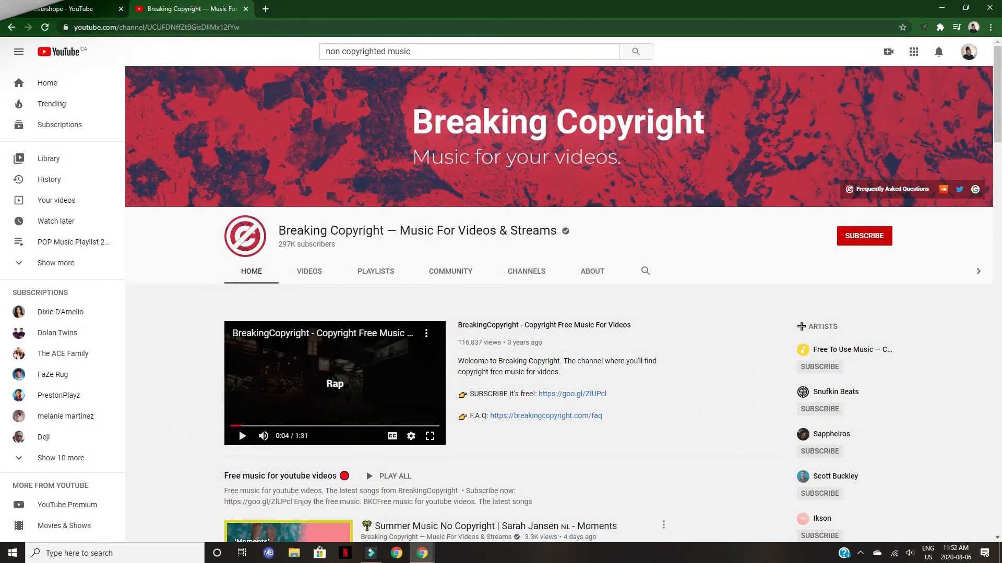
{"action": "left_click", "coordinate": [97, 15]}
{"action": "left_click", "coordinate": [181, 16]}
{"action": "left_click", "coordinate": [73, 9]}
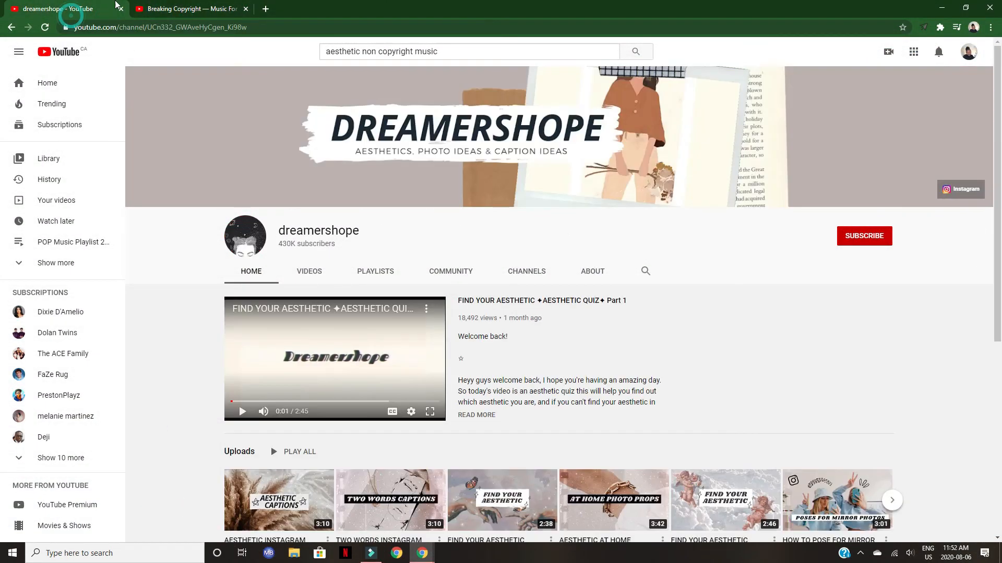
{"action": "left_click", "coordinate": [161, 15]}
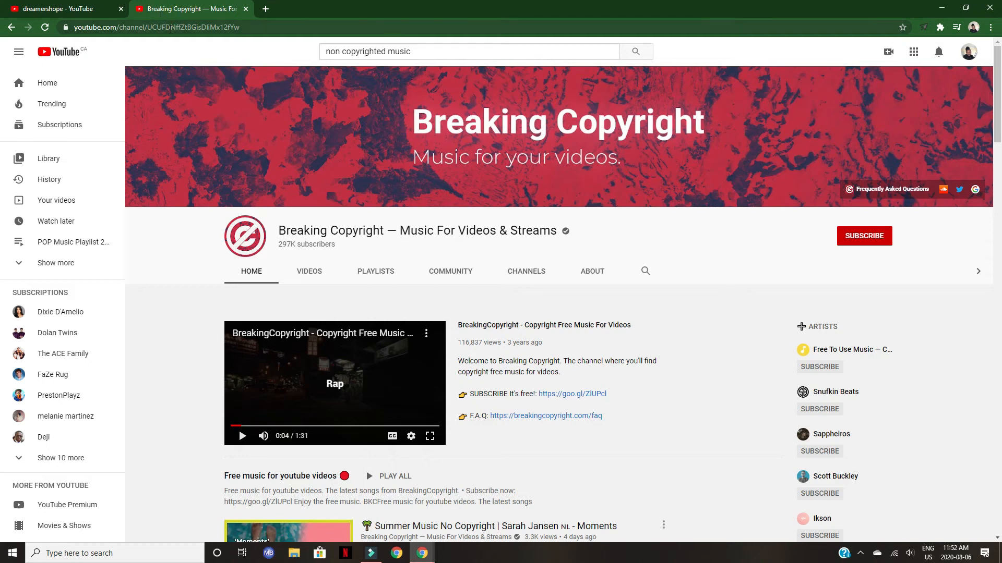
{"action": "left_click", "coordinate": [57, 6]}
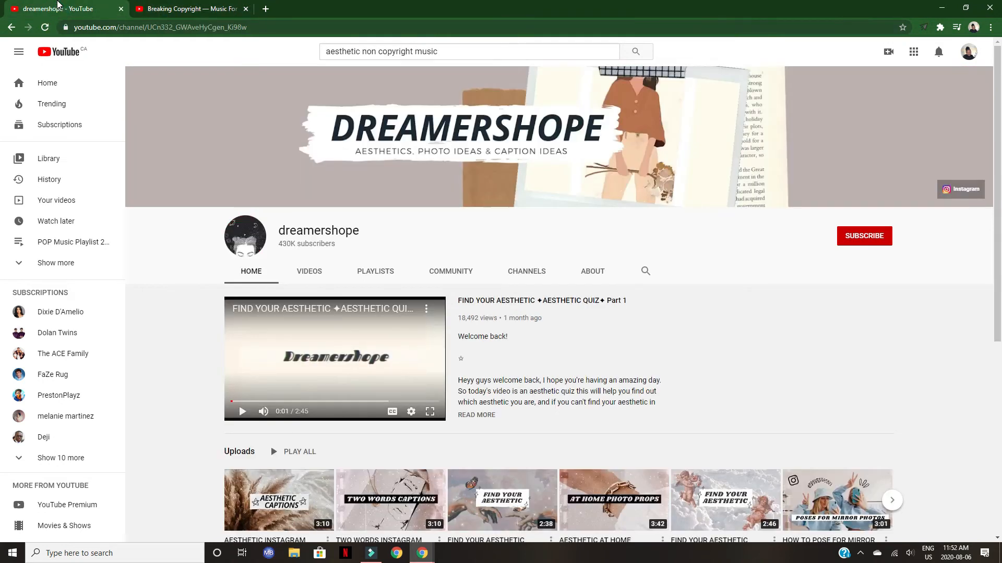
Examine the uploads on the dreamershope channel and the free music list on the Breaking Copyright channel.
{"action": "scroll", "coordinate": [718, 287], "scroll_direction": "down", "scroll_amount": 1}
{"action": "scroll", "coordinate": [717, 286], "scroll_direction": "down", "scroll_amount": 3}
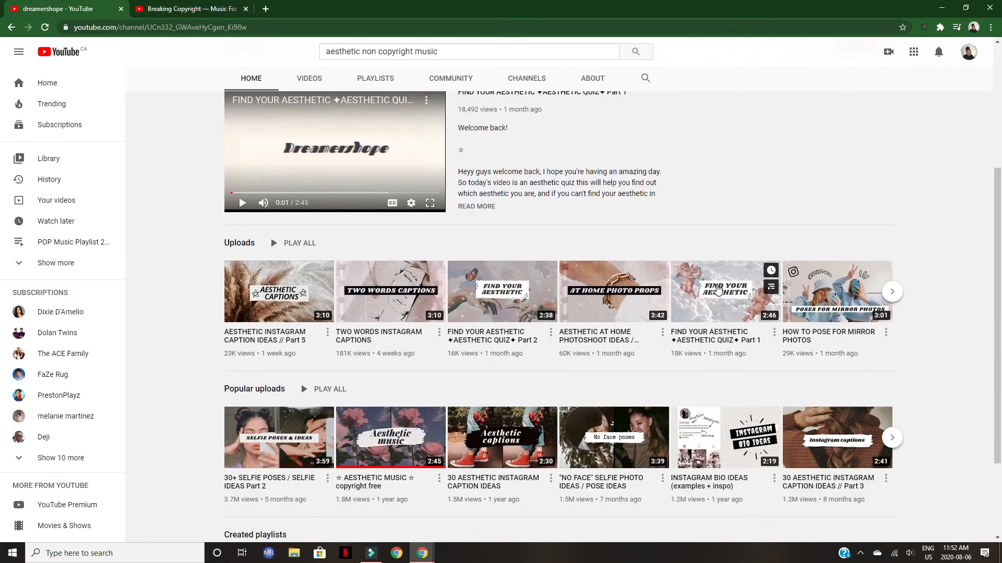
{"action": "left_click", "coordinate": [462, 44]}
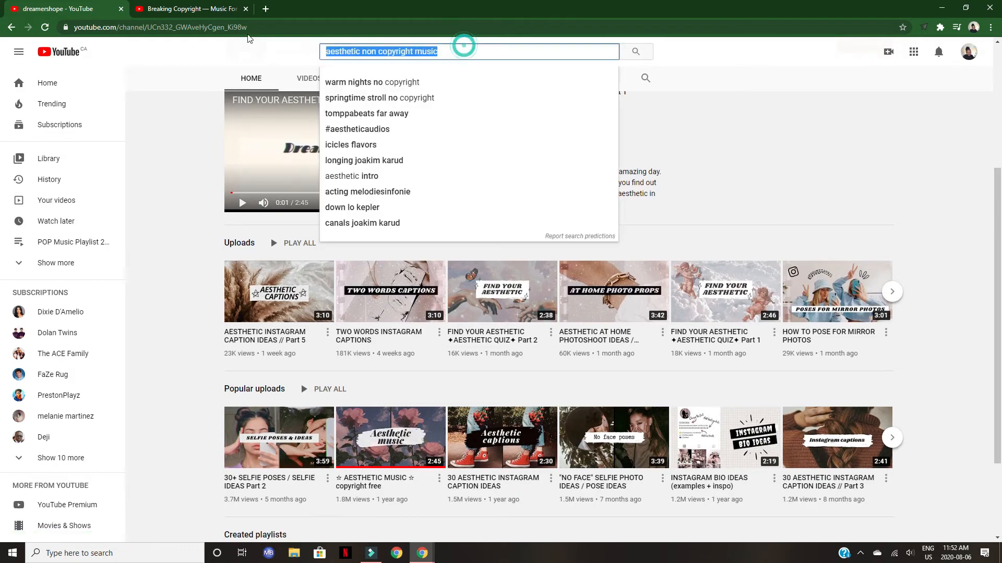
{"action": "left_click", "coordinate": [246, 45]}
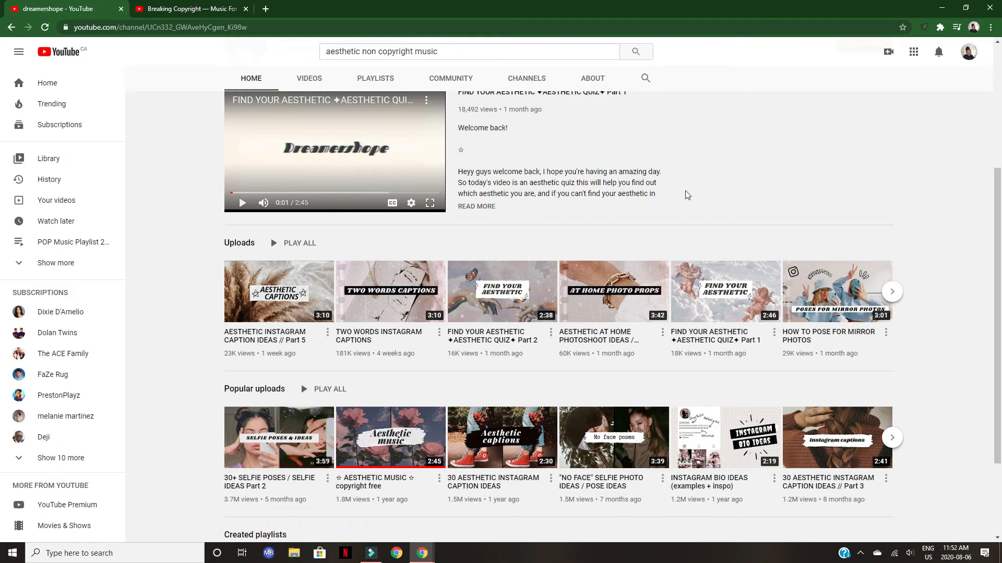
{"action": "scroll", "coordinate": [627, 313], "scroll_direction": "up", "scroll_amount": 4}
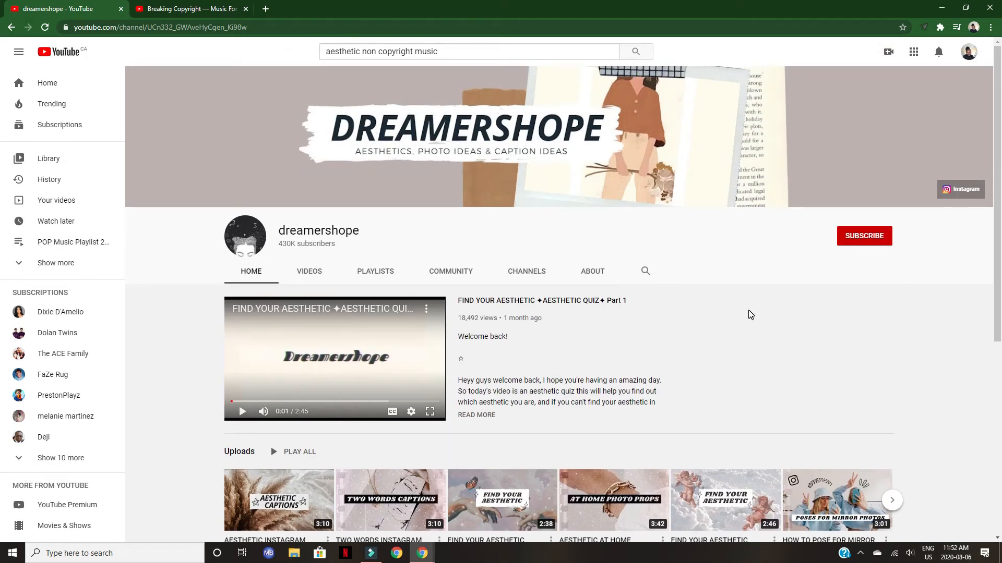
{"action": "scroll", "coordinate": [746, 313], "scroll_direction": "down", "scroll_amount": 6}
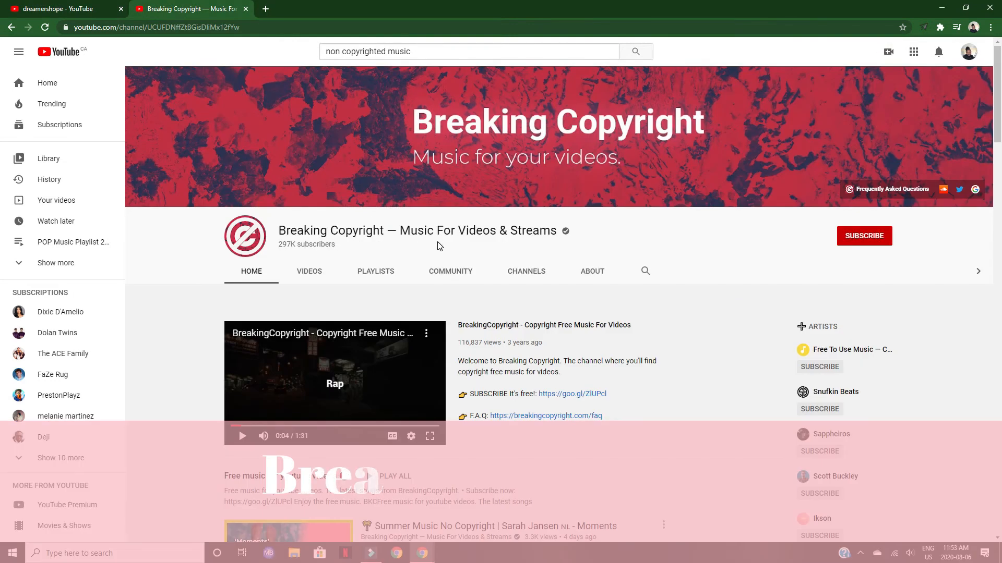
{"action": "scroll", "coordinate": [587, 265], "scroll_direction": "down", "scroll_amount": 5}
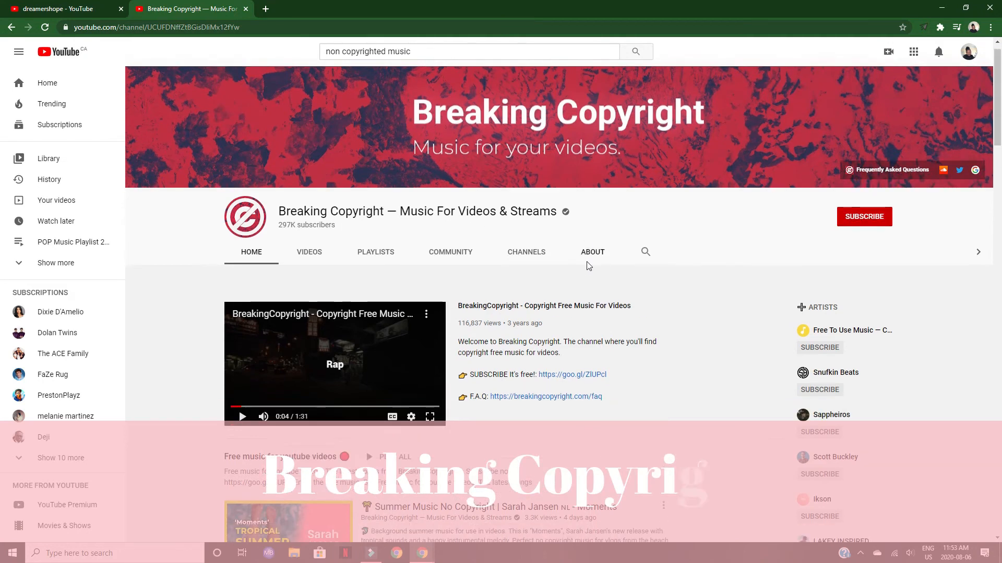
{"action": "scroll", "coordinate": [588, 260], "scroll_direction": "down", "scroll_amount": 1}
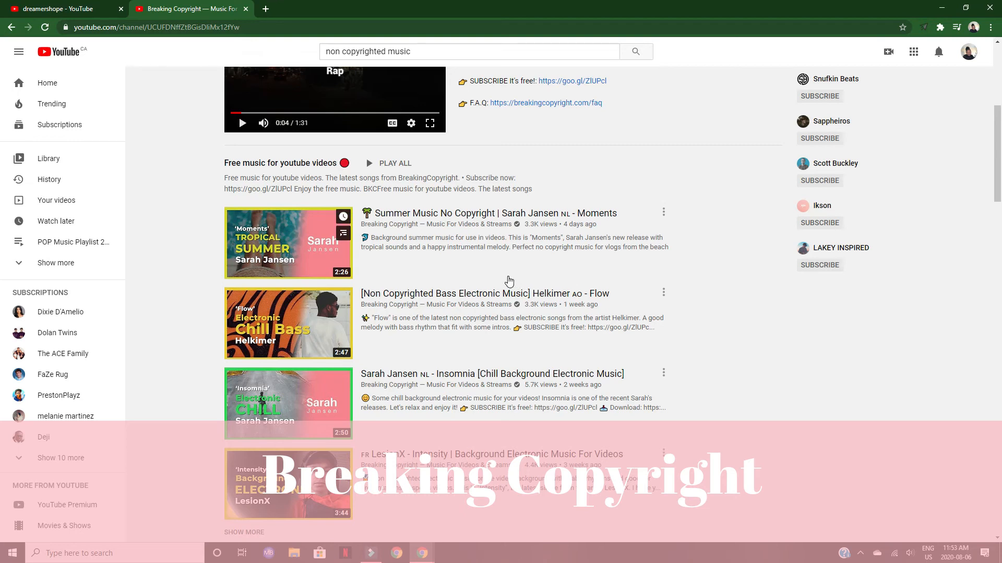
{"action": "scroll", "coordinate": [508, 277], "scroll_direction": "up", "scroll_amount": 3}
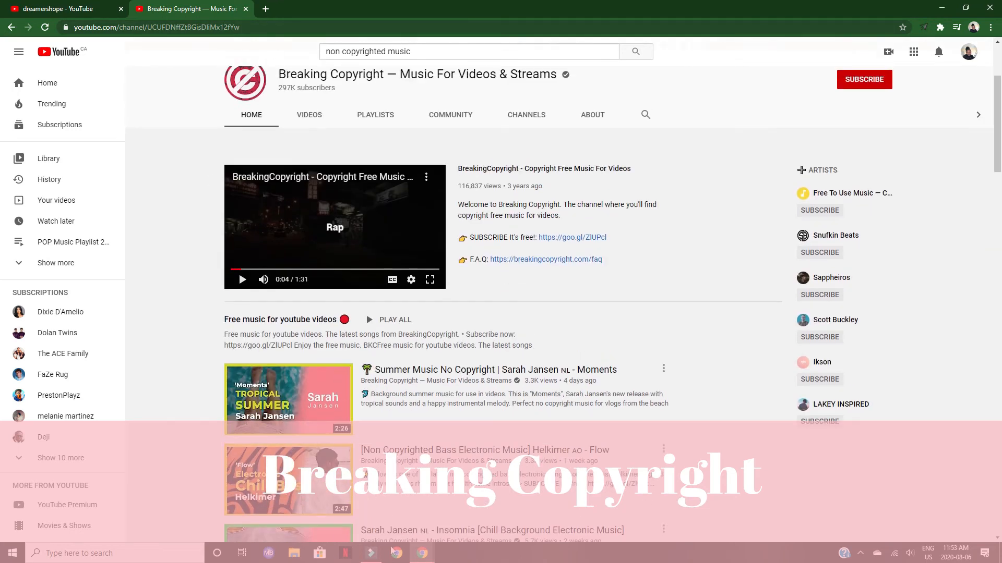
Switch to Filmora9, show all built-in audio and preview the track Drift - Drift, skipping ahead to about 2:20 before pausing.
{"action": "left_click", "coordinate": [371, 553]}
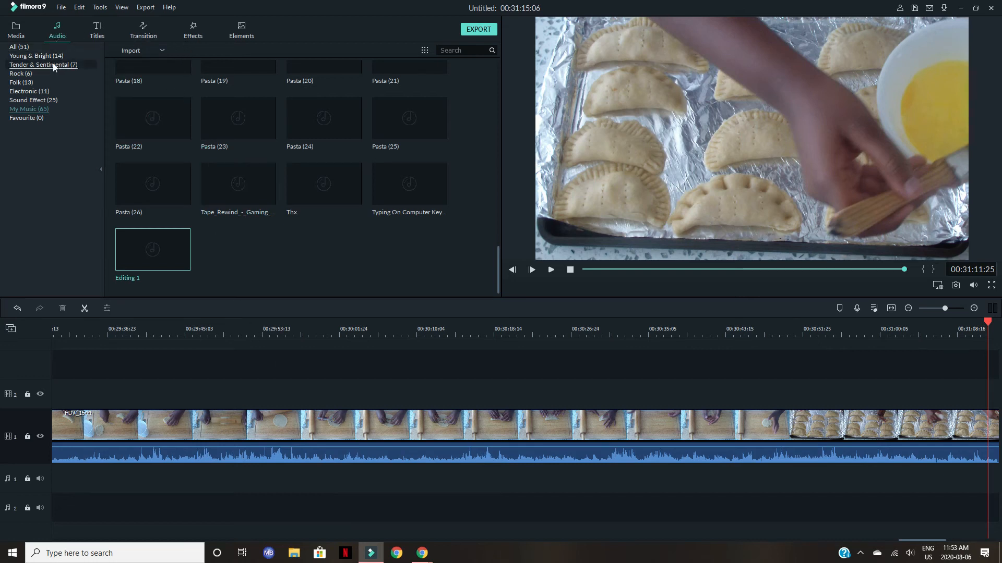
{"action": "left_click", "coordinate": [37, 46]}
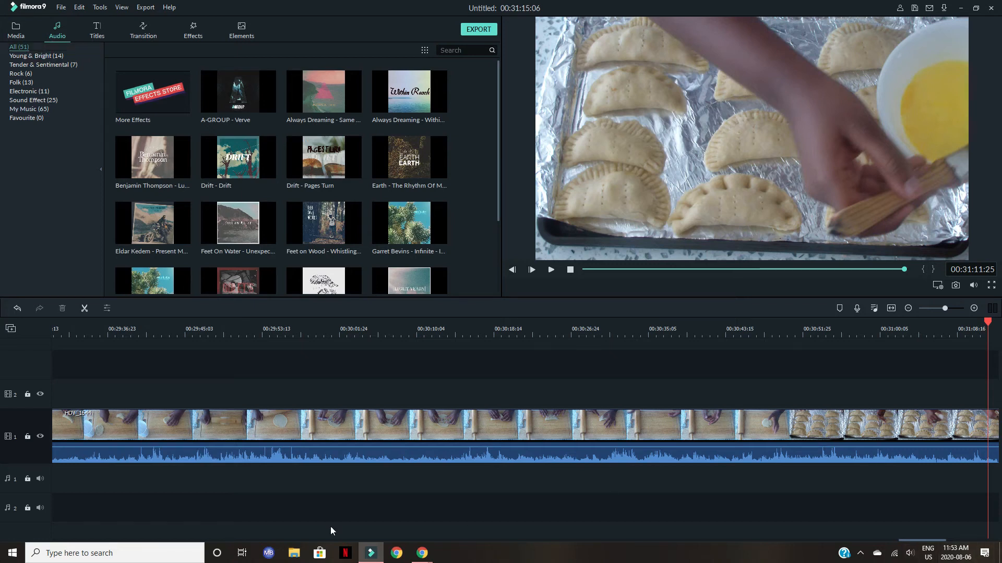
{"action": "double_click", "coordinate": [273, 154]}
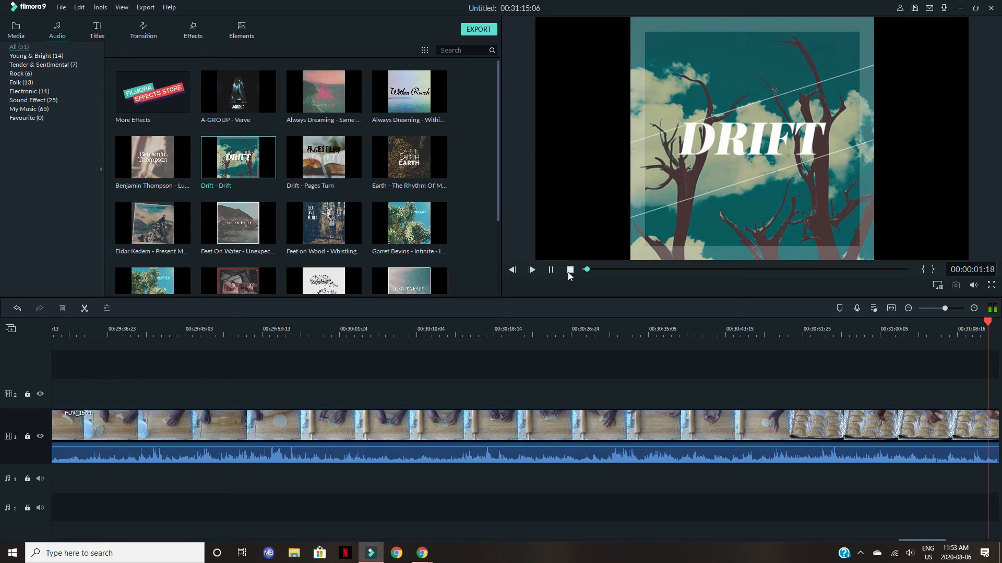
{"action": "left_click_drag", "start_coordinate": [589, 270], "coordinate": [797, 271]}
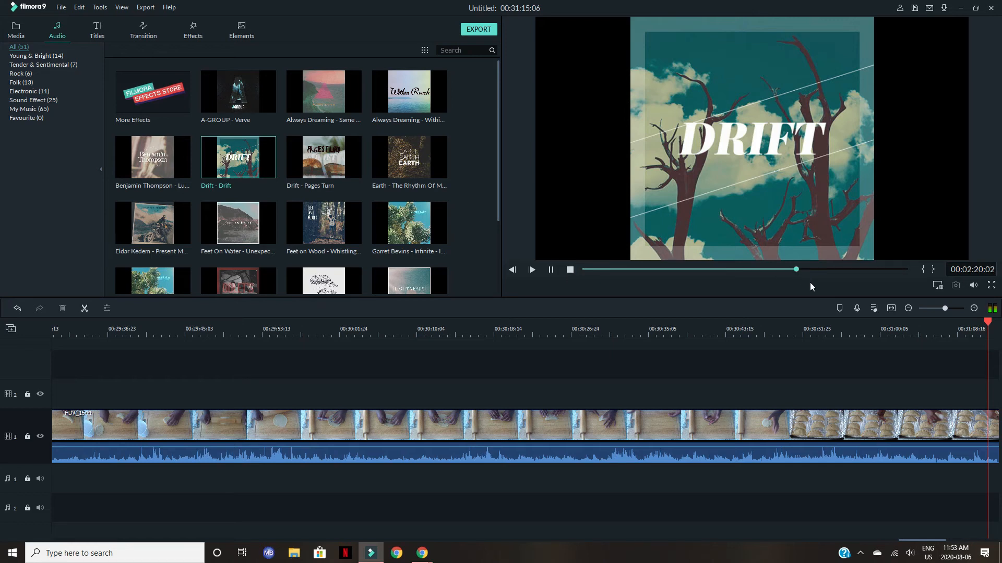
{"action": "left_click", "coordinate": [548, 272]}
Switch to Chrome, search Google for "souncloud" in a new tab and open the SoundCloud website.
{"action": "mouse_move", "coordinate": [424, 558]}
{"action": "left_click", "coordinate": [370, 504]}
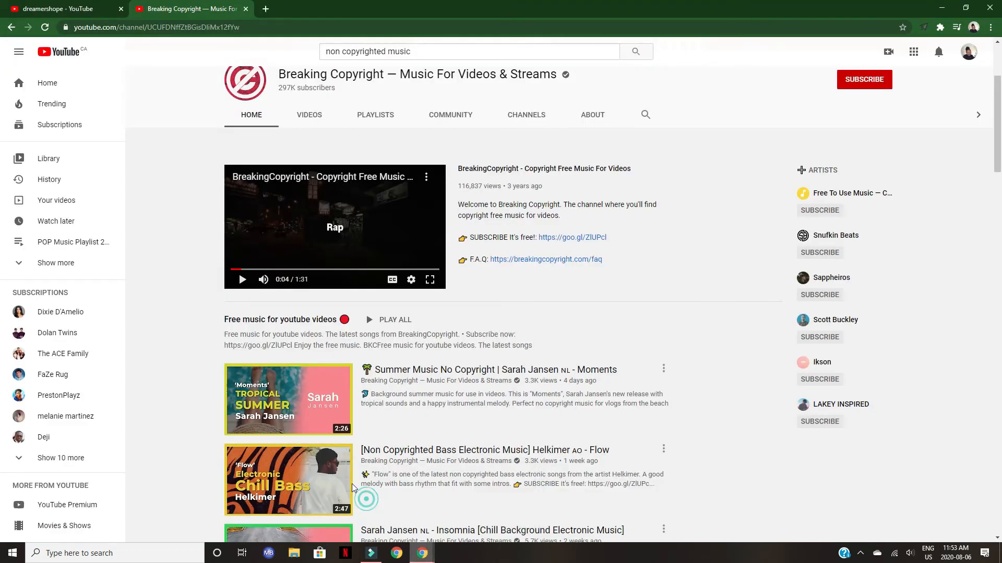
{"action": "left_click", "coordinate": [263, 9]}
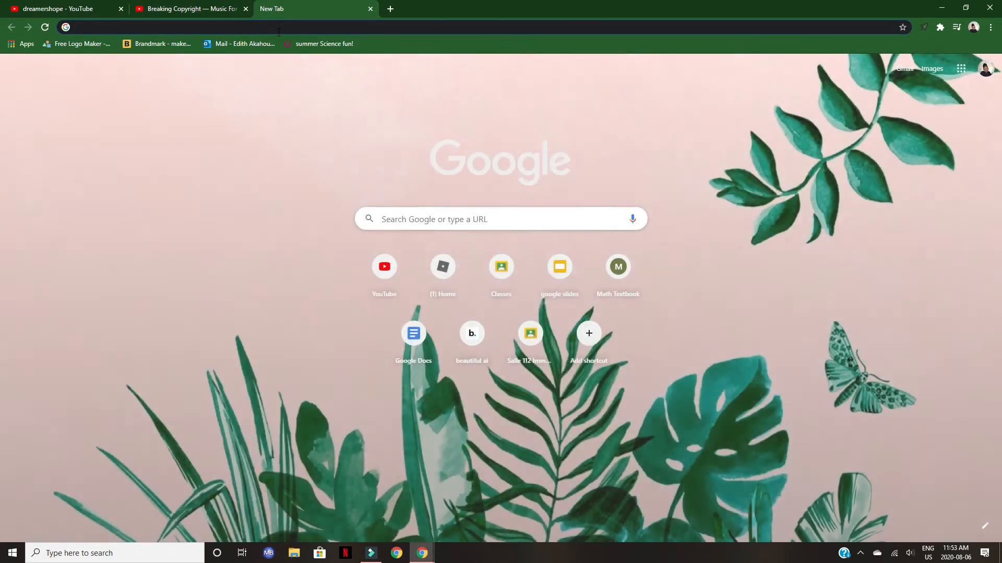
{"action": "type", "text": "souncloud"}
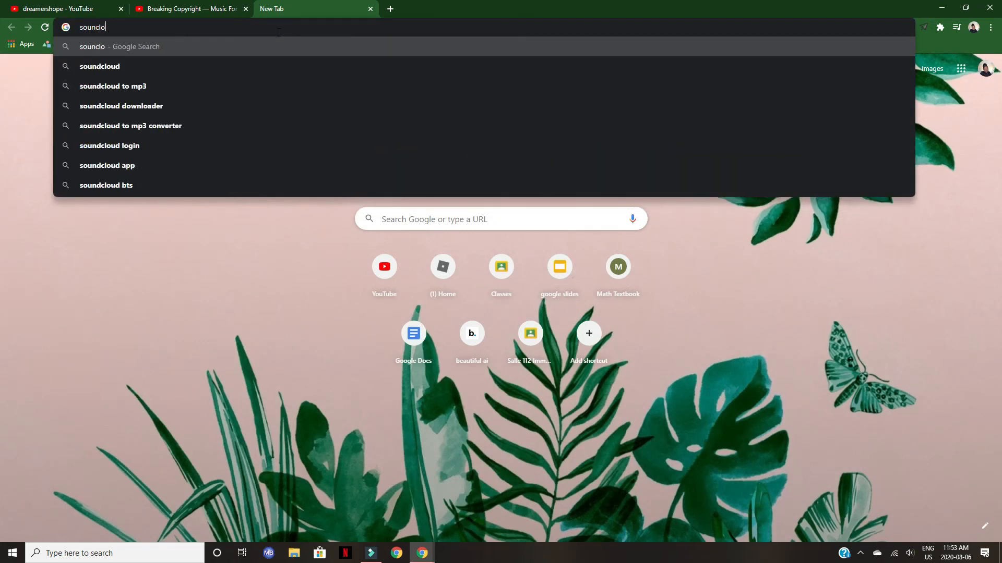
{"action": "key", "text": "Return"}
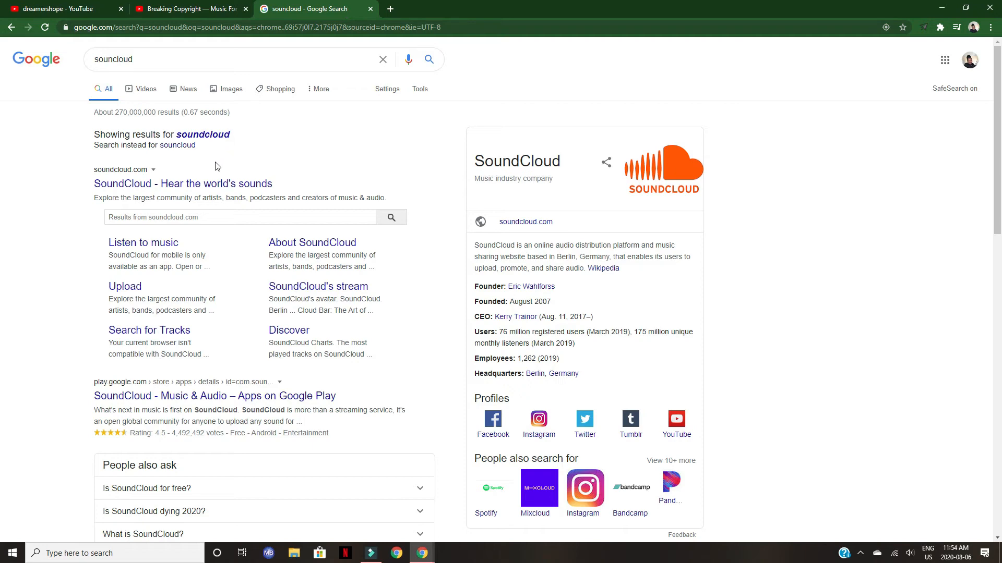
{"action": "left_click", "coordinate": [209, 184]}
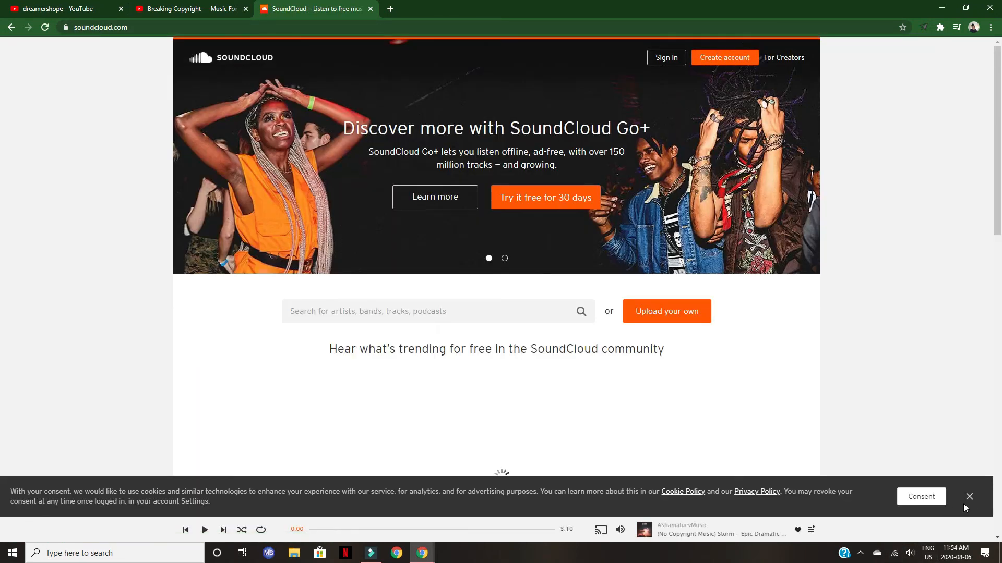
Look over SoundCloud's track search and trending tracks and close its tab.
{"action": "left_click", "coordinate": [403, 310]}
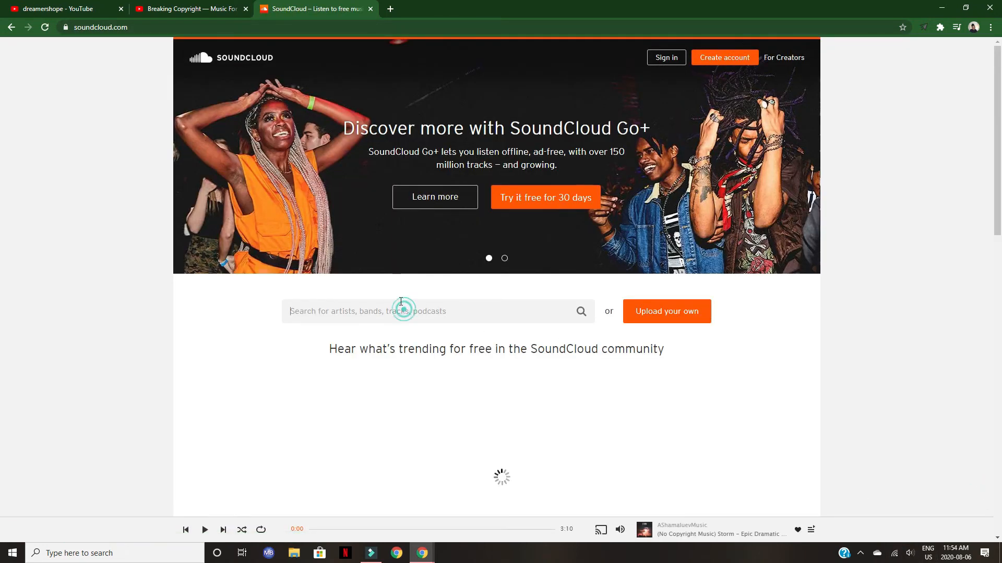
{"action": "scroll", "coordinate": [447, 313], "scroll_direction": "down", "scroll_amount": 2}
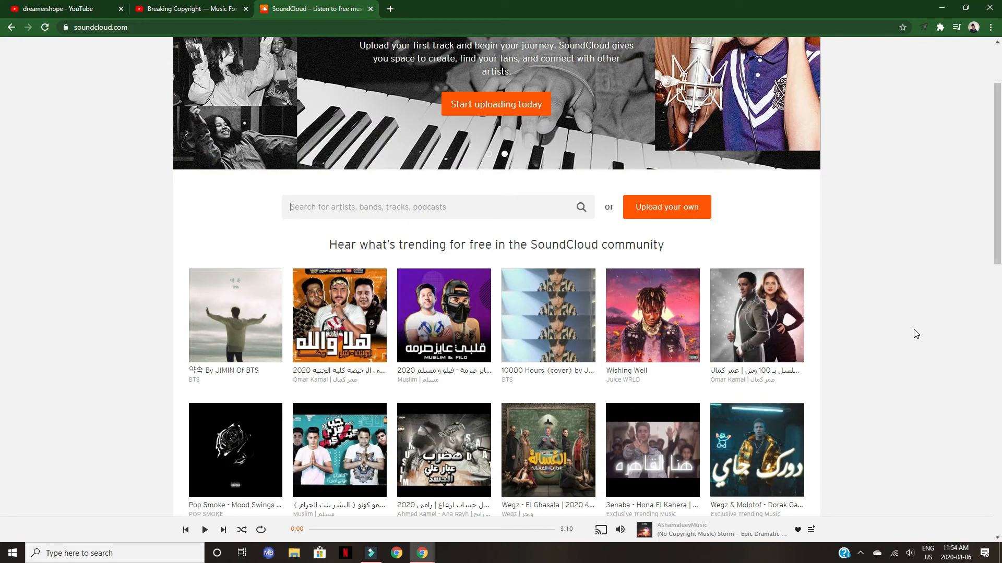
{"action": "scroll", "coordinate": [916, 334], "scroll_direction": "up", "scroll_amount": 2}
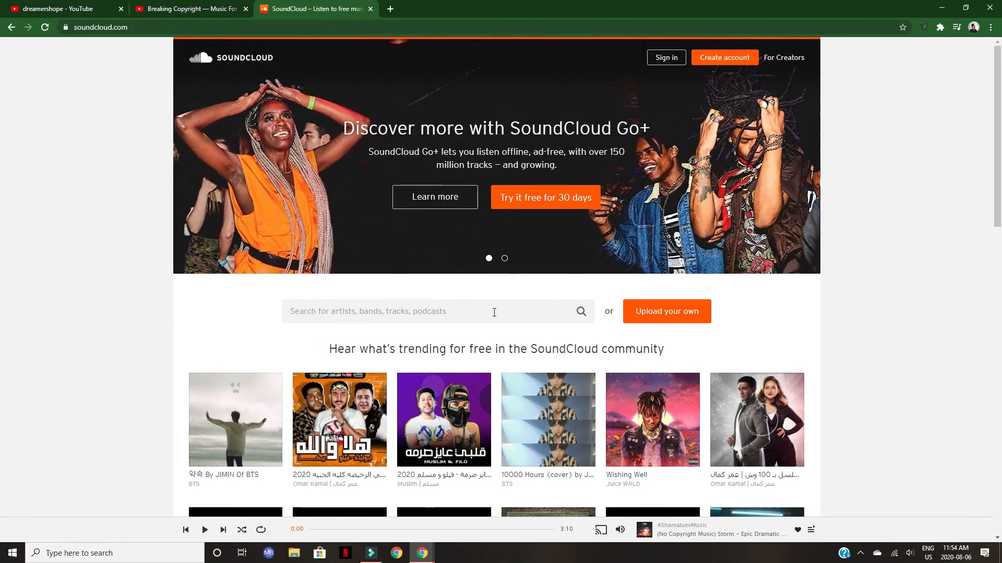
{"action": "key", "text": "ctrl+w"}
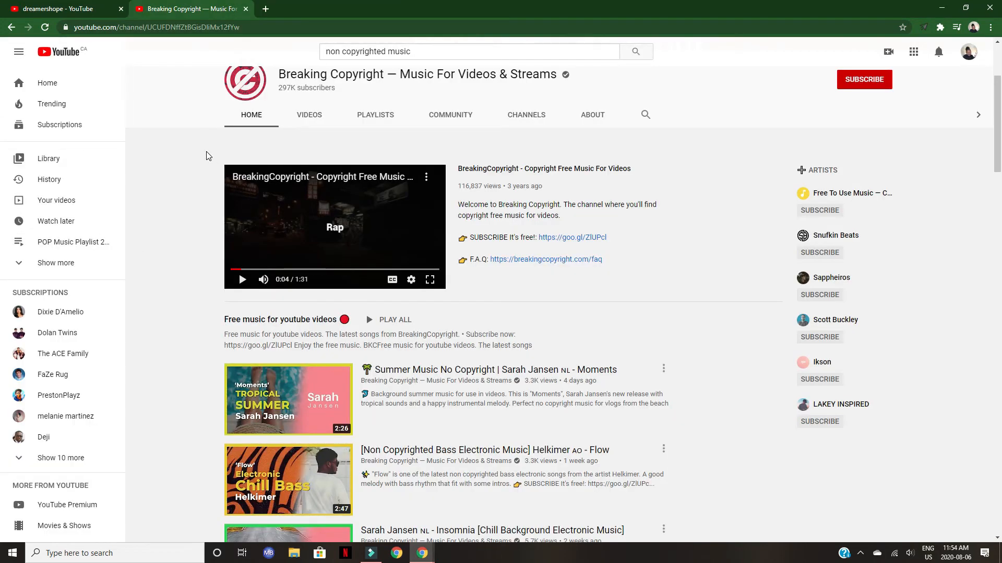
Return to Filmora9 and review the start of the timeline, leaving the playhead at 00:00:12:09 on the plated meat pies.
{"action": "left_click", "coordinate": [370, 553]}
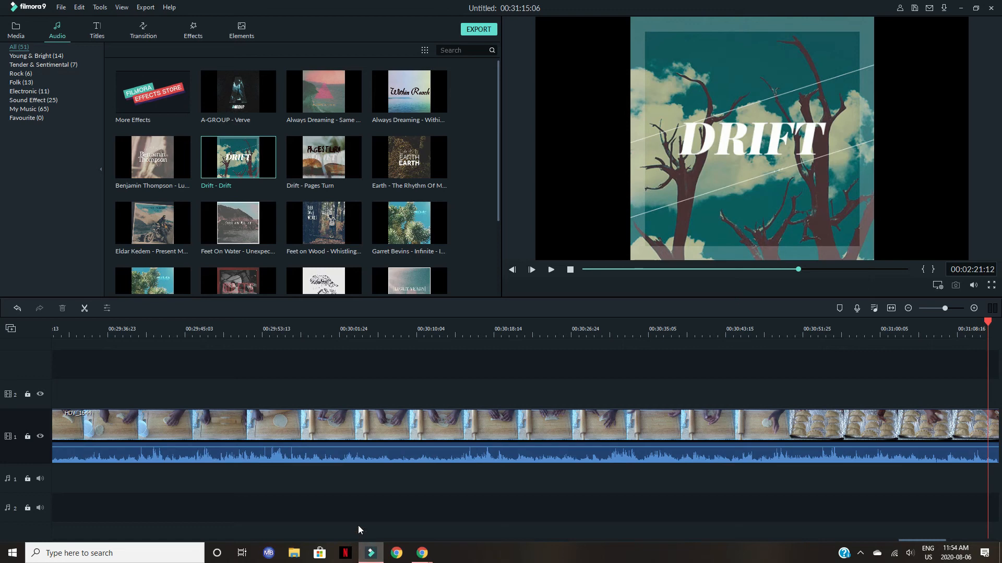
{"action": "mouse_move", "coordinate": [422, 553]}
{"action": "left_click_drag", "start_coordinate": [987, 323], "coordinate": [2, 472]}
{"action": "left_click_drag", "start_coordinate": [892, 540], "coordinate": [72, 496]}
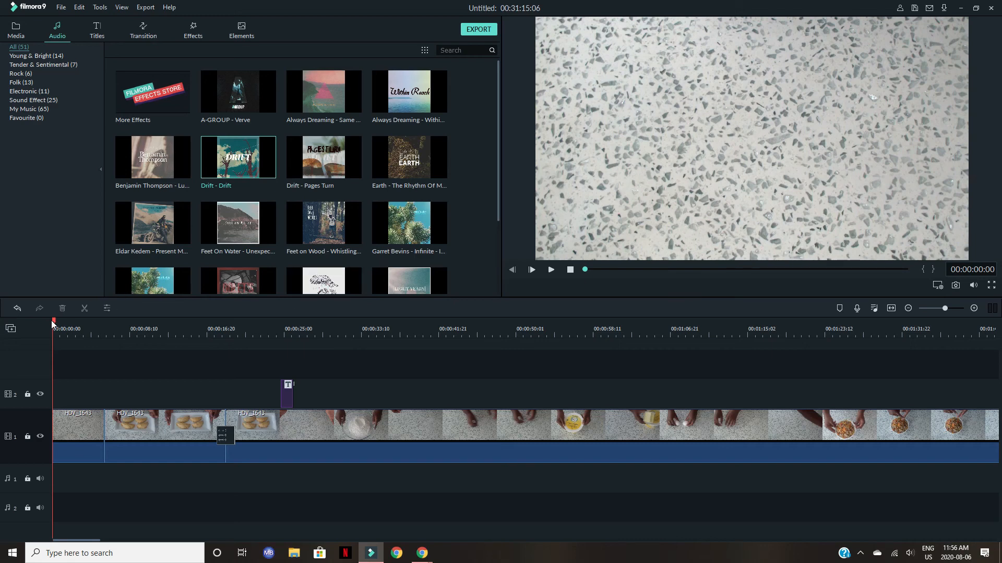
{"action": "left_click_drag", "start_coordinate": [53, 322], "coordinate": [466, 316]}
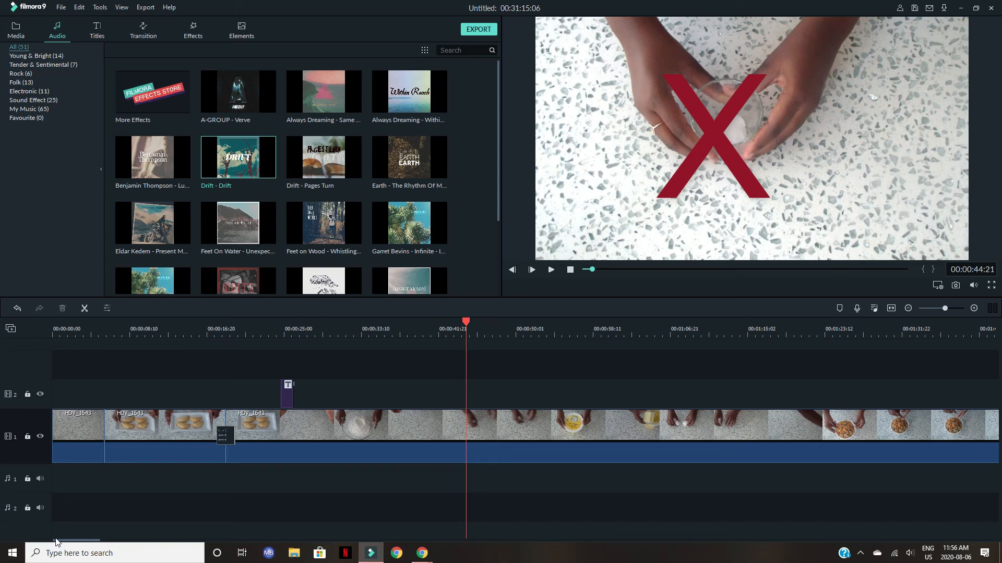
{"action": "left_click_drag", "start_coordinate": [466, 324], "coordinate": [173, 382]}
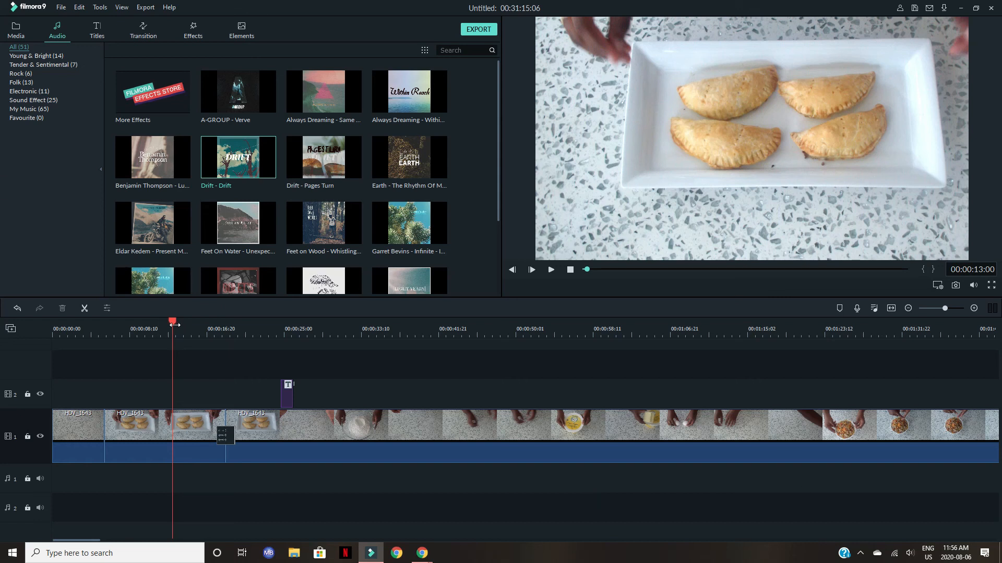
{"action": "left_click", "coordinate": [166, 322]}
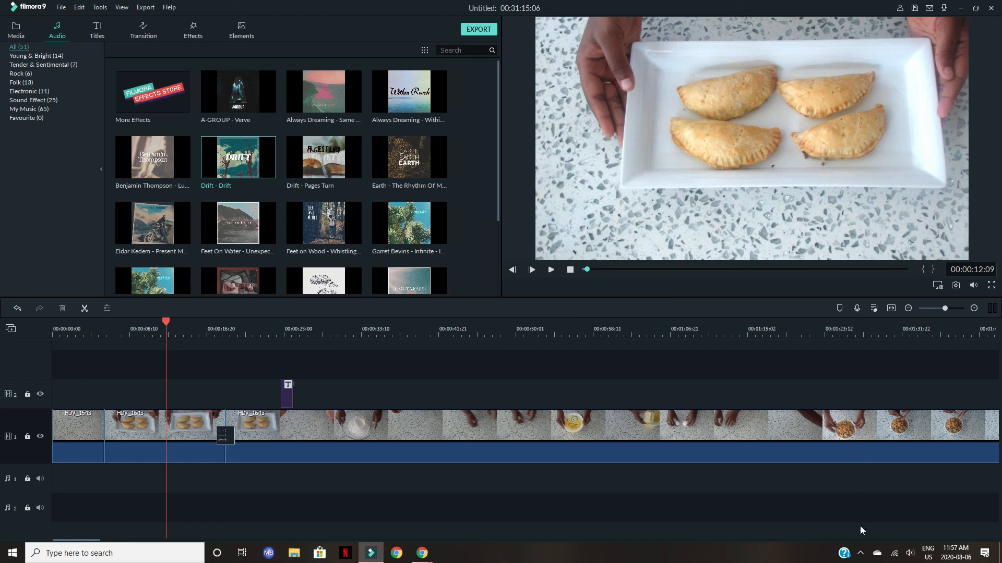
{"action": "left_click", "coordinate": [860, 554]}
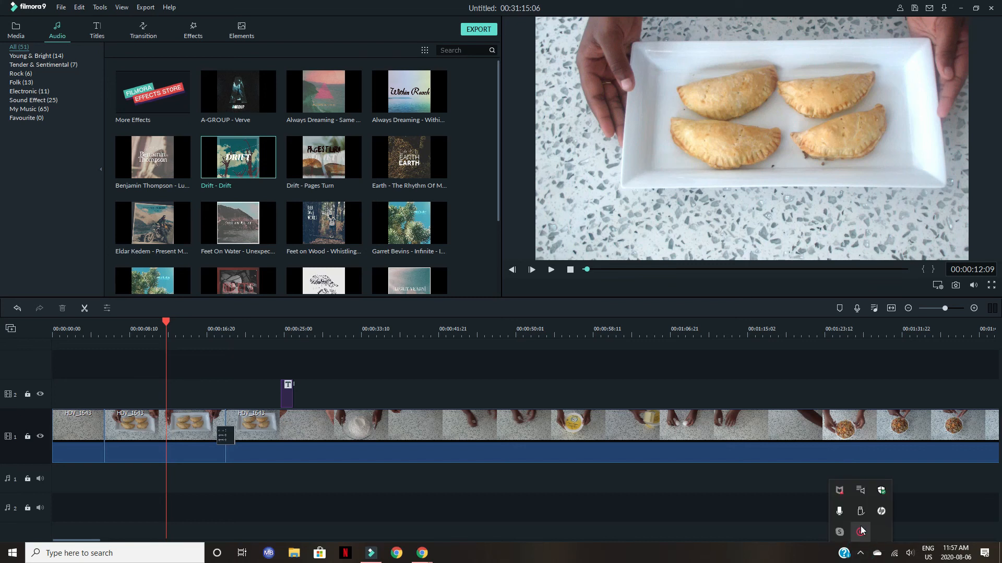
{"action": "left_click", "coordinate": [928, 498]}
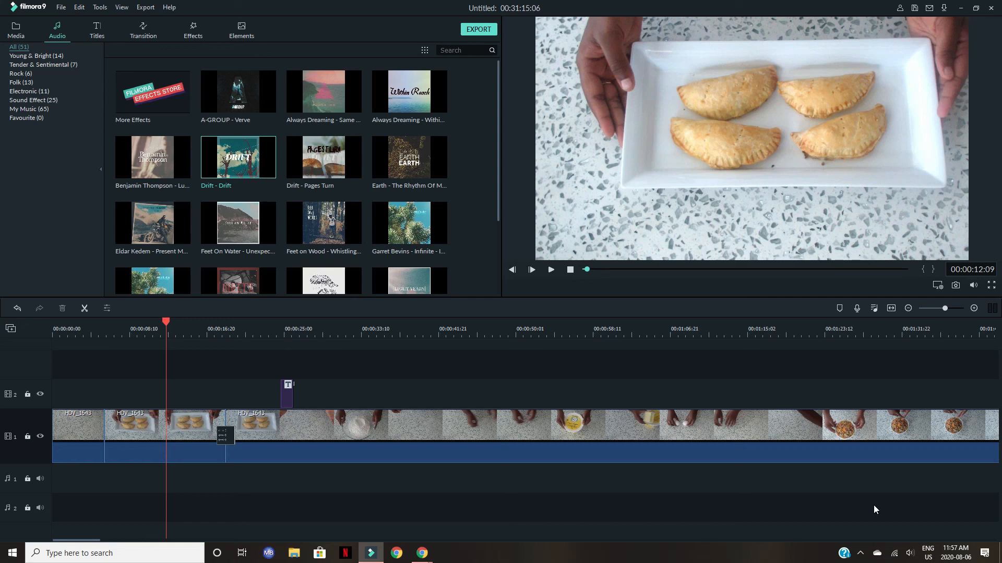
Open the video export settings and review the YouTube upload options alongside the local file options.
{"action": "left_click", "coordinate": [491, 29]}
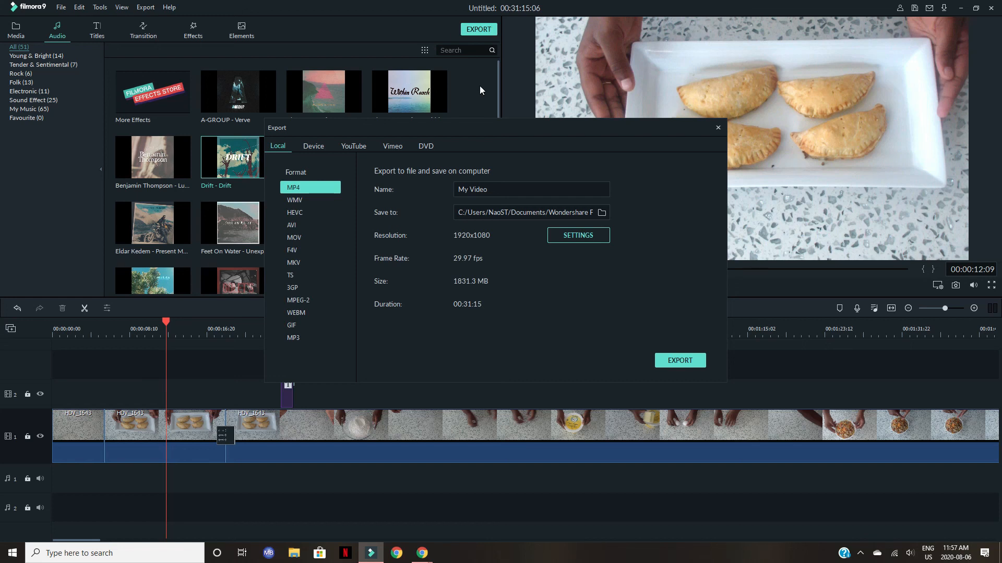
{"action": "left_click", "coordinate": [364, 148]}
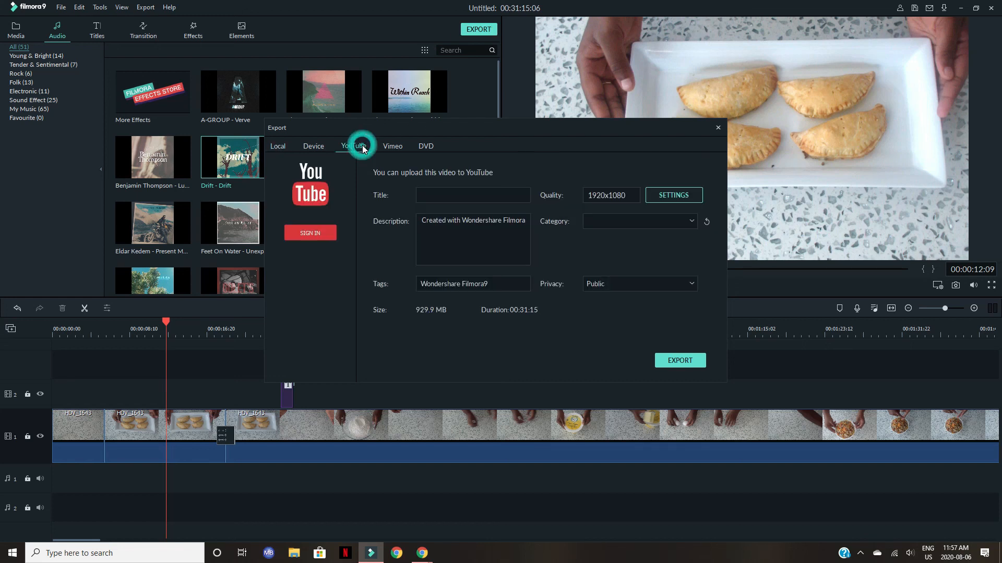
{"action": "left_click", "coordinate": [281, 148]}
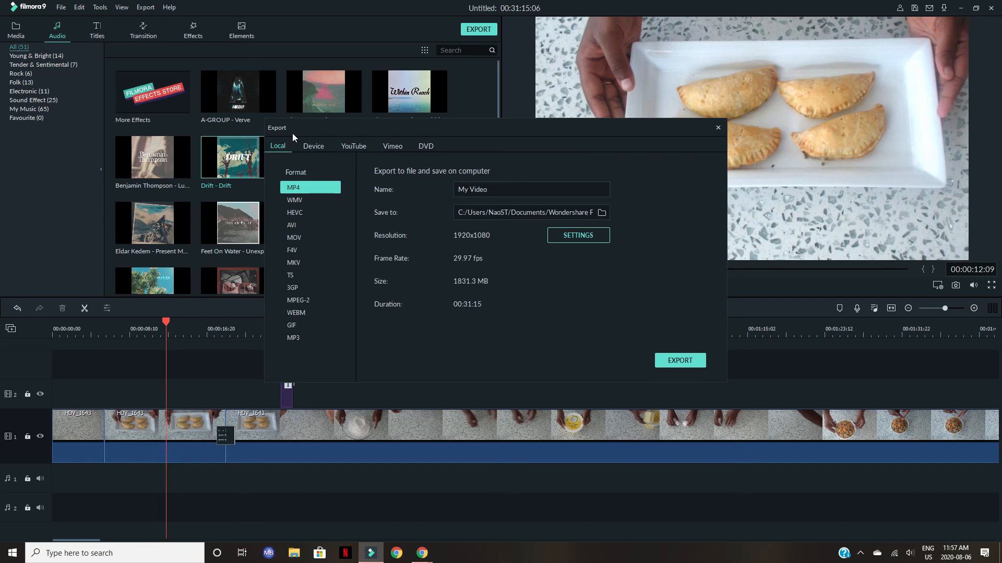
Set up a local MOV export named "meat pies" and close the export window without exporting.
{"action": "left_click", "coordinate": [299, 239]}
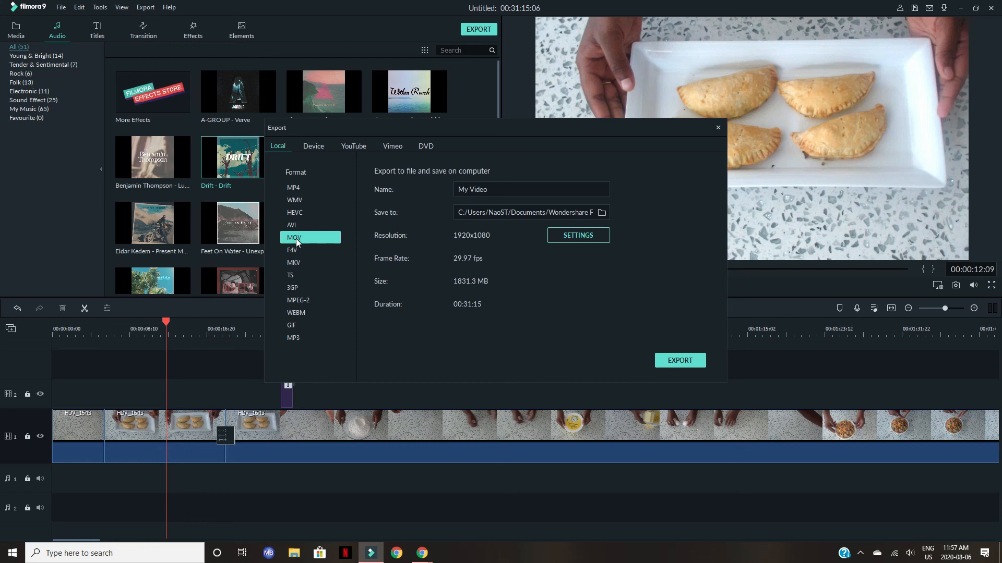
{"action": "left_click", "coordinate": [505, 190]}
{"action": "type", "text": "meat pies"}
{"action": "left_click", "coordinate": [718, 128]}
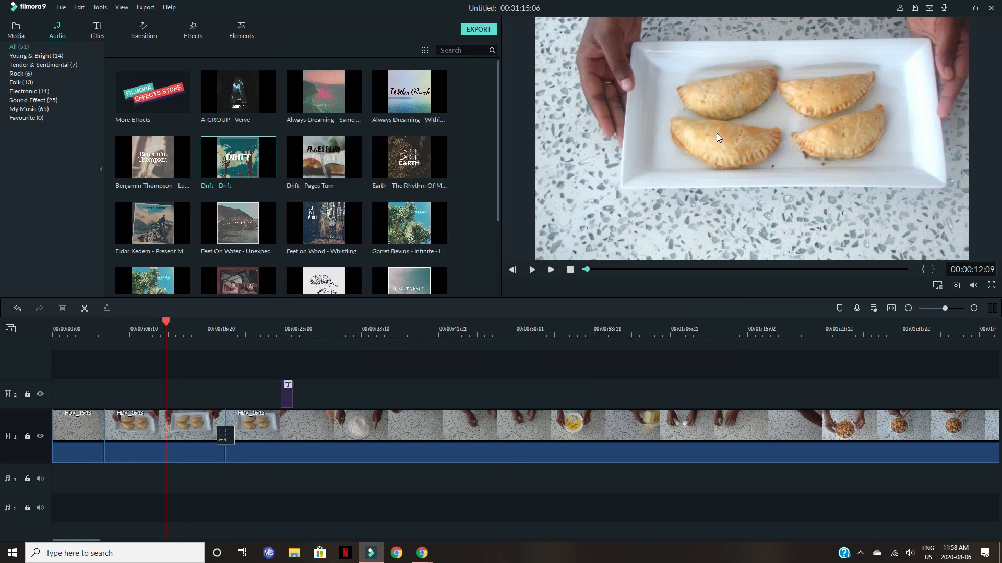